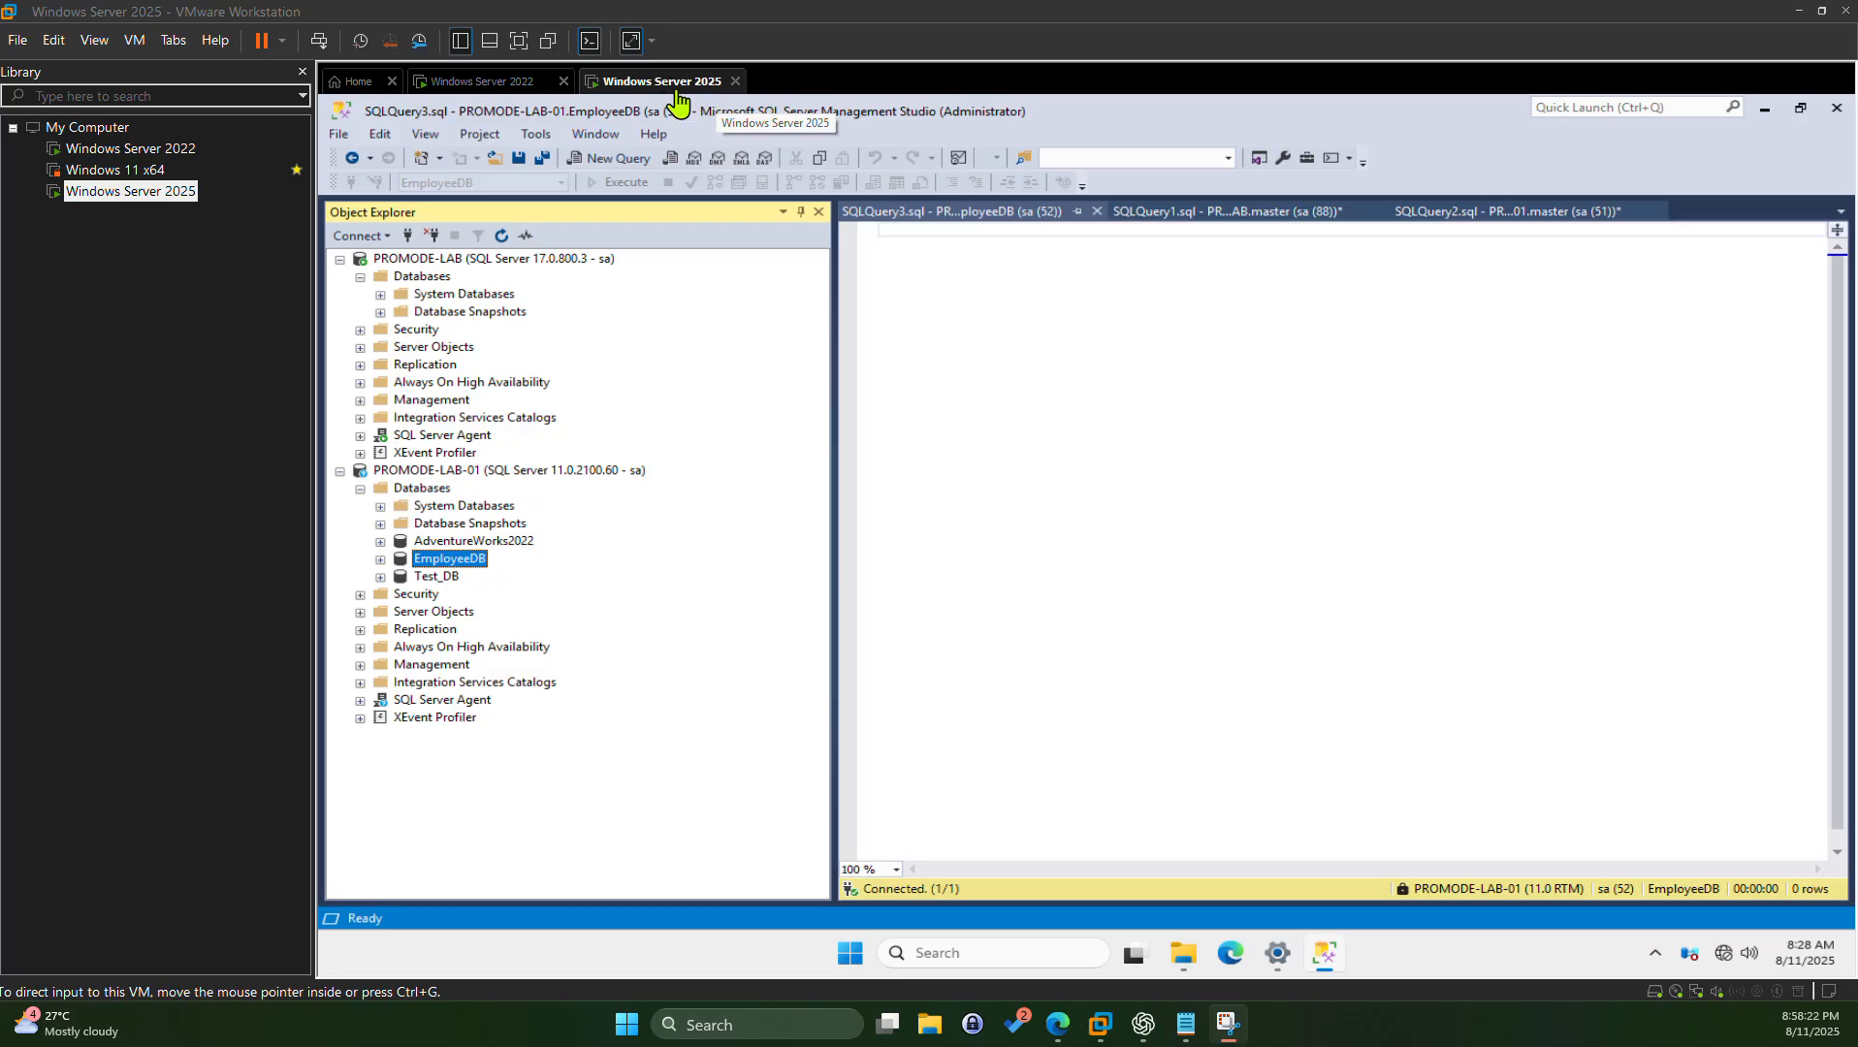
# Step: Switch between the Windows Server 2022 and 2025 virtual machines and focus the 2025 one
pyautogui.click(484, 86)
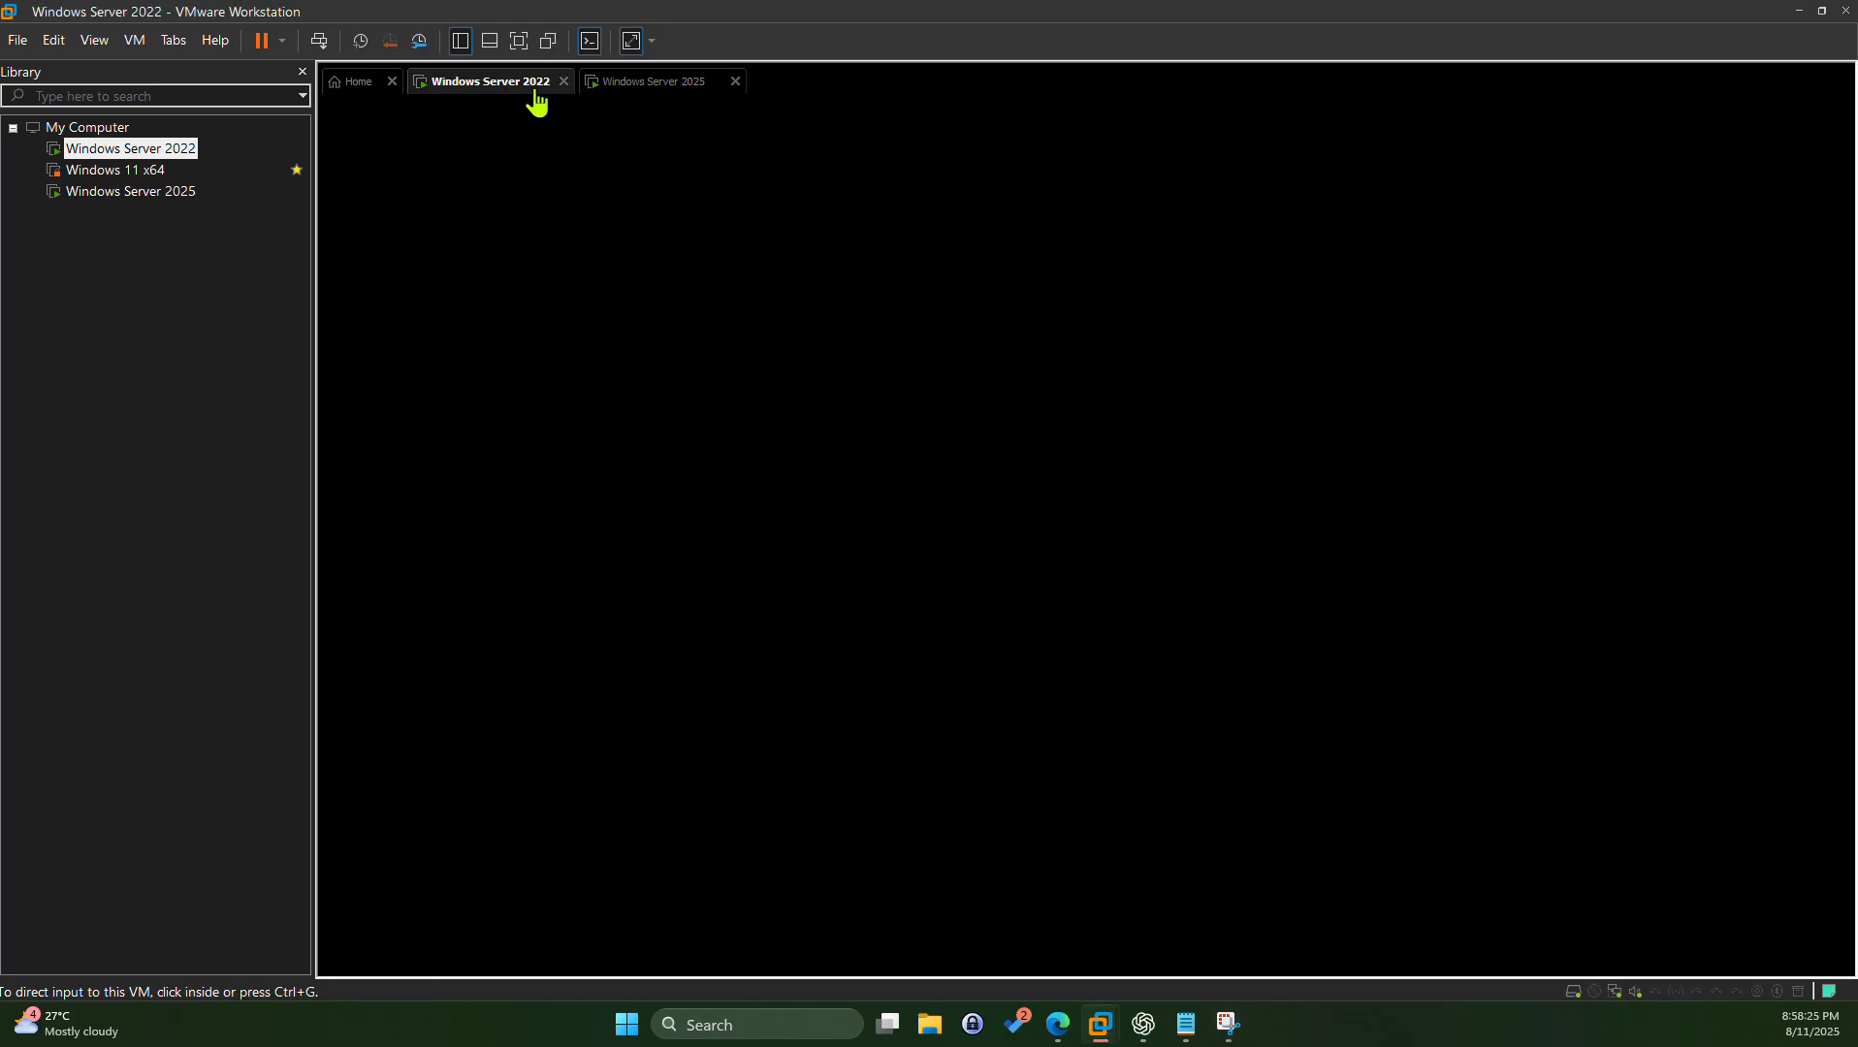
pyautogui.click(659, 85)
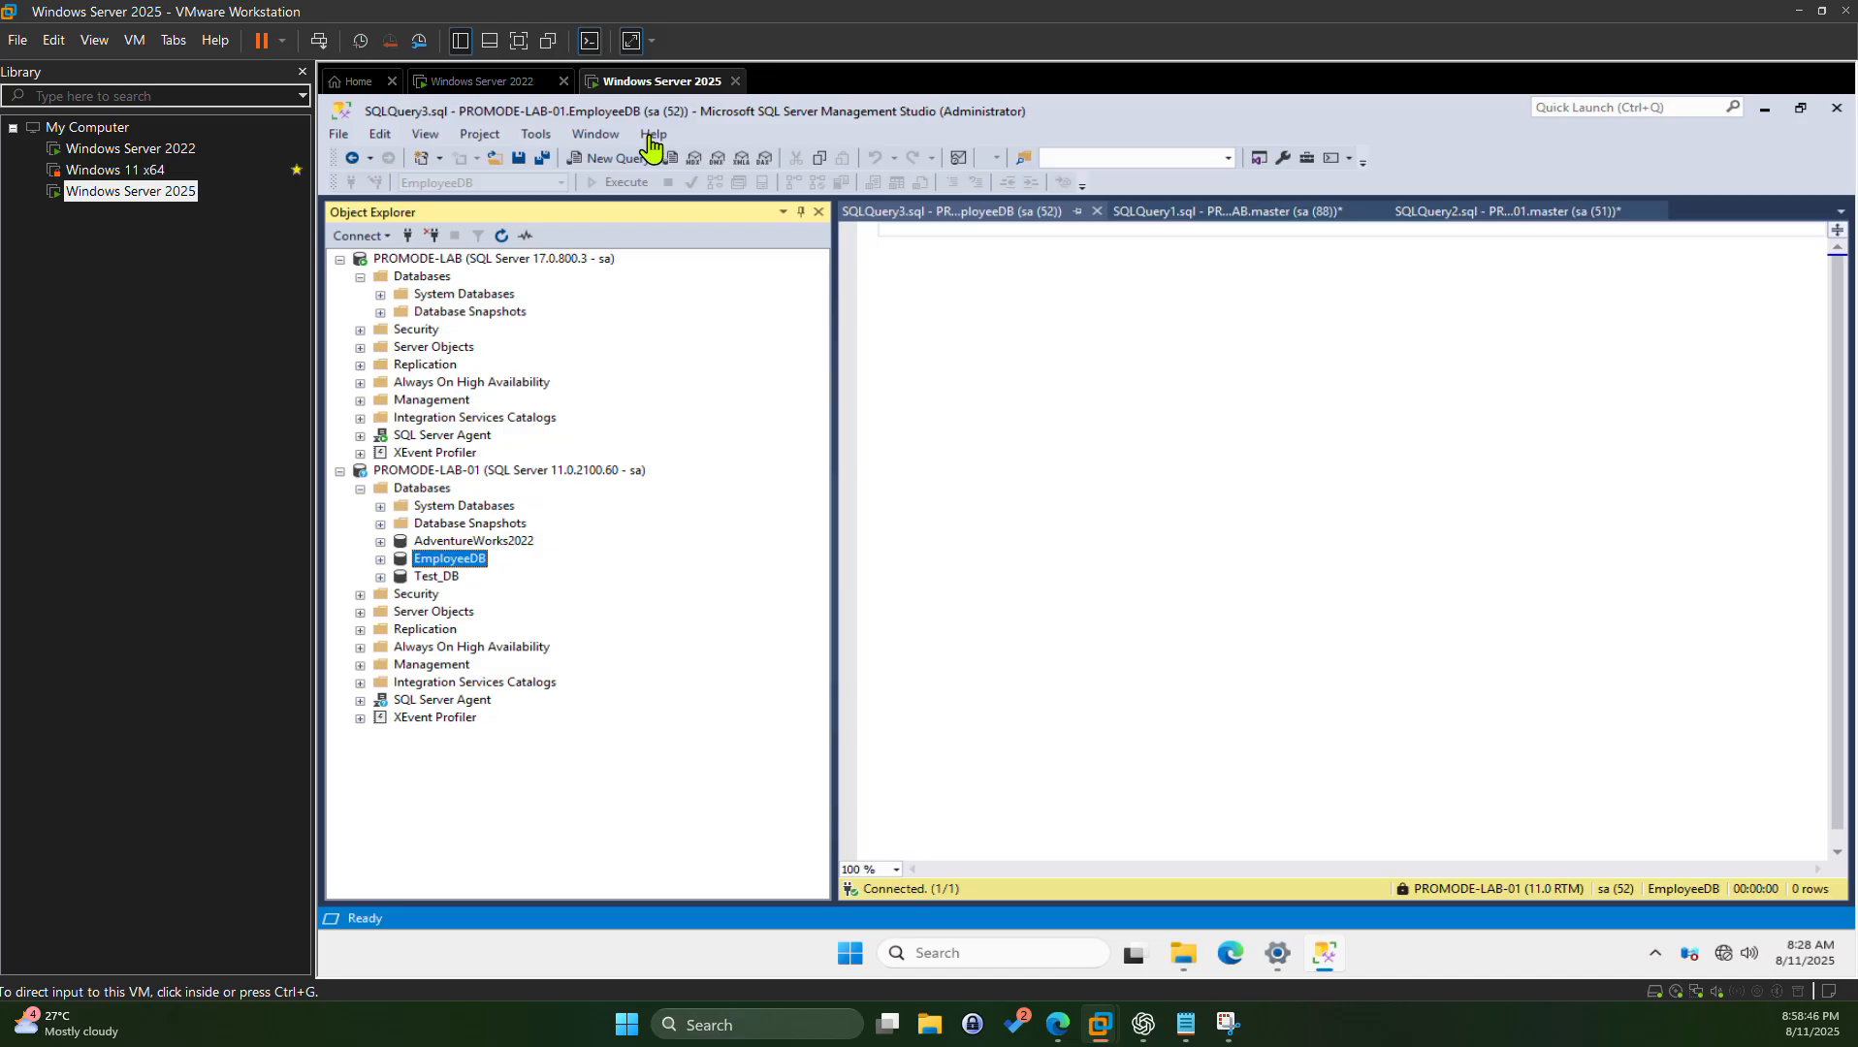
pyautogui.click(547, 140)
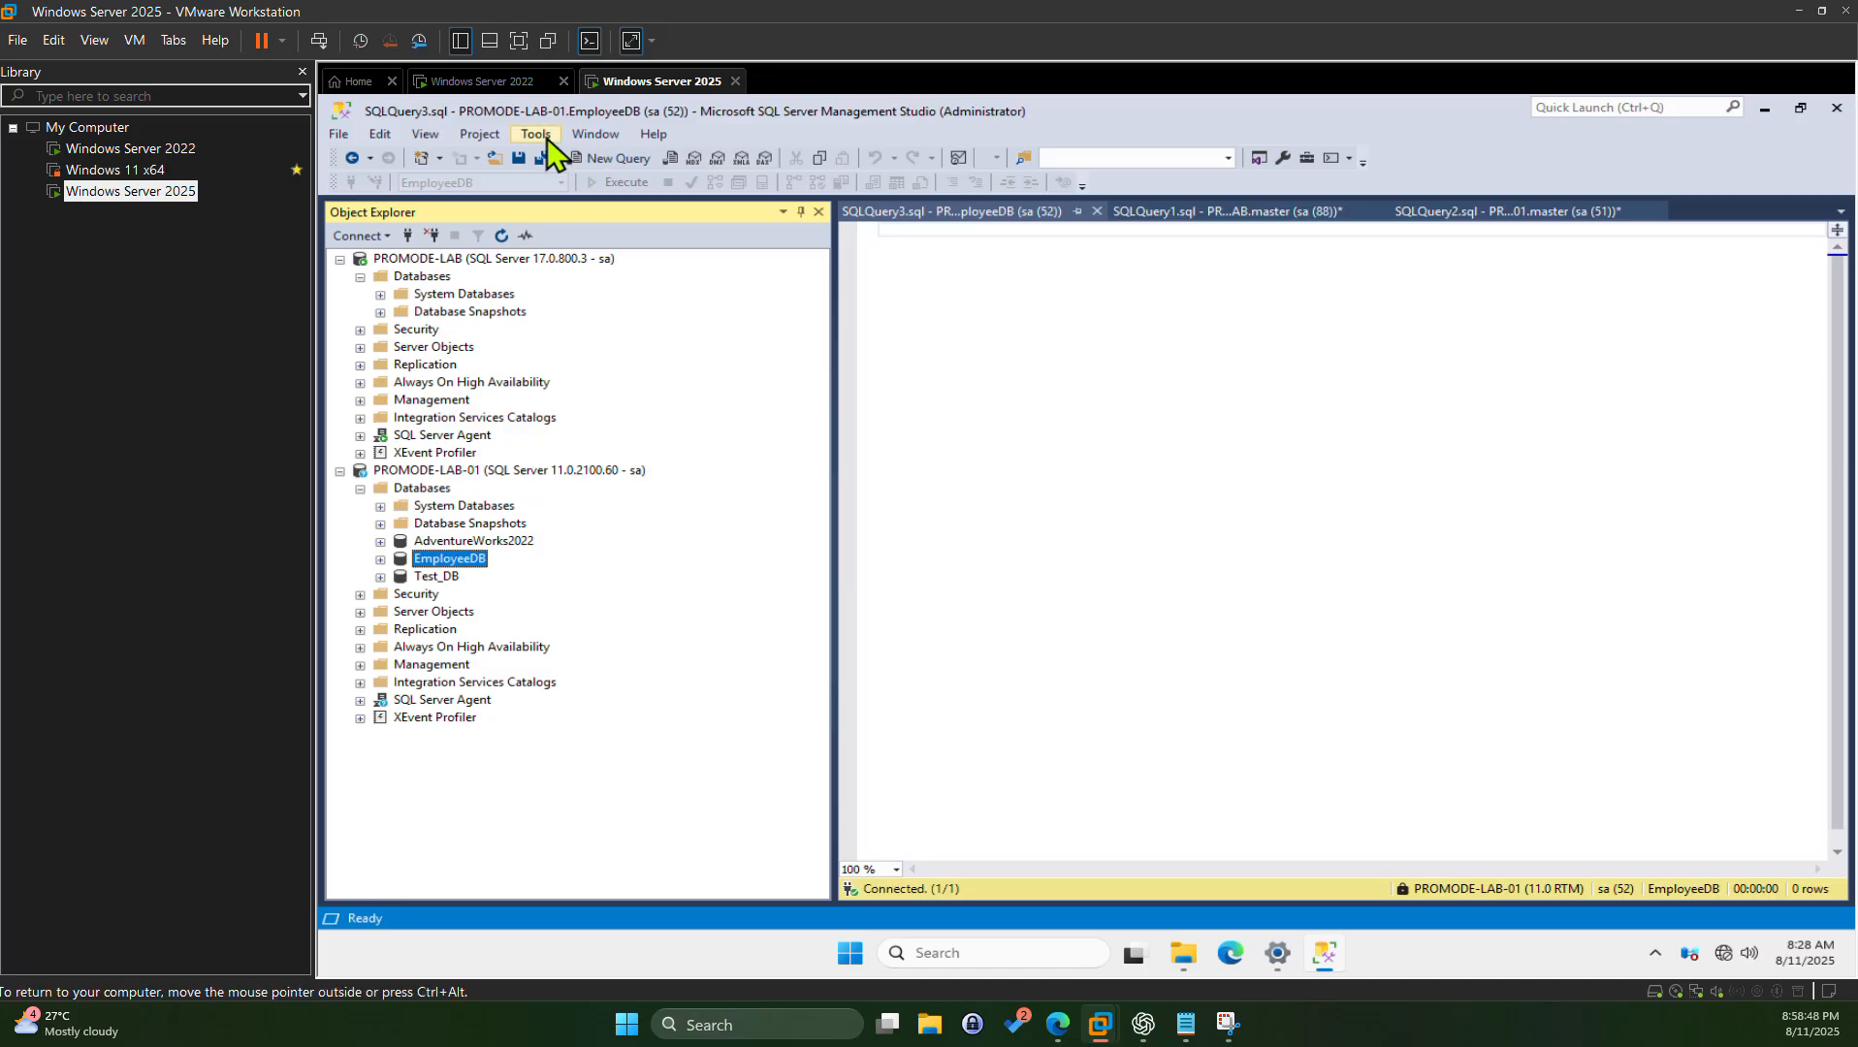
# Step: Check SSMS version information under Help, then briefly switch to Windows Server 2022 and back
pyautogui.click(653, 134)
pyautogui.click(707, 337)
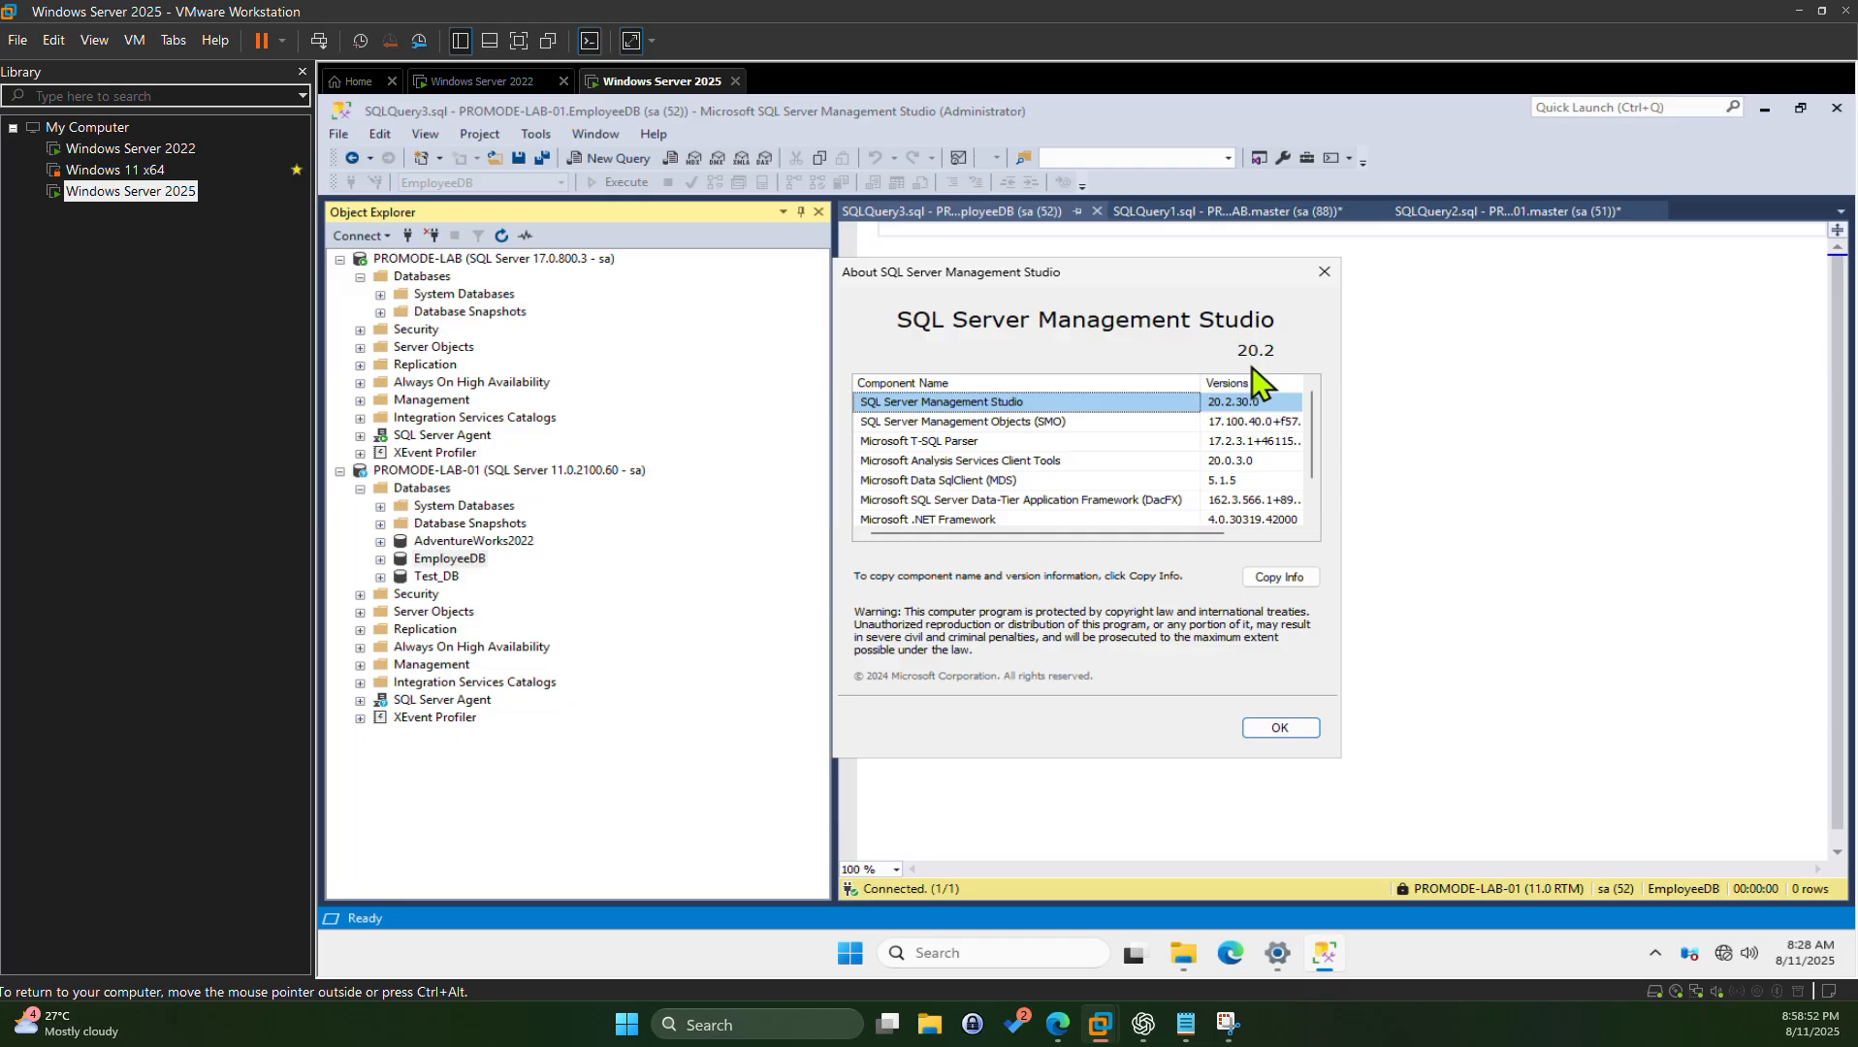
pyautogui.click(1311, 735)
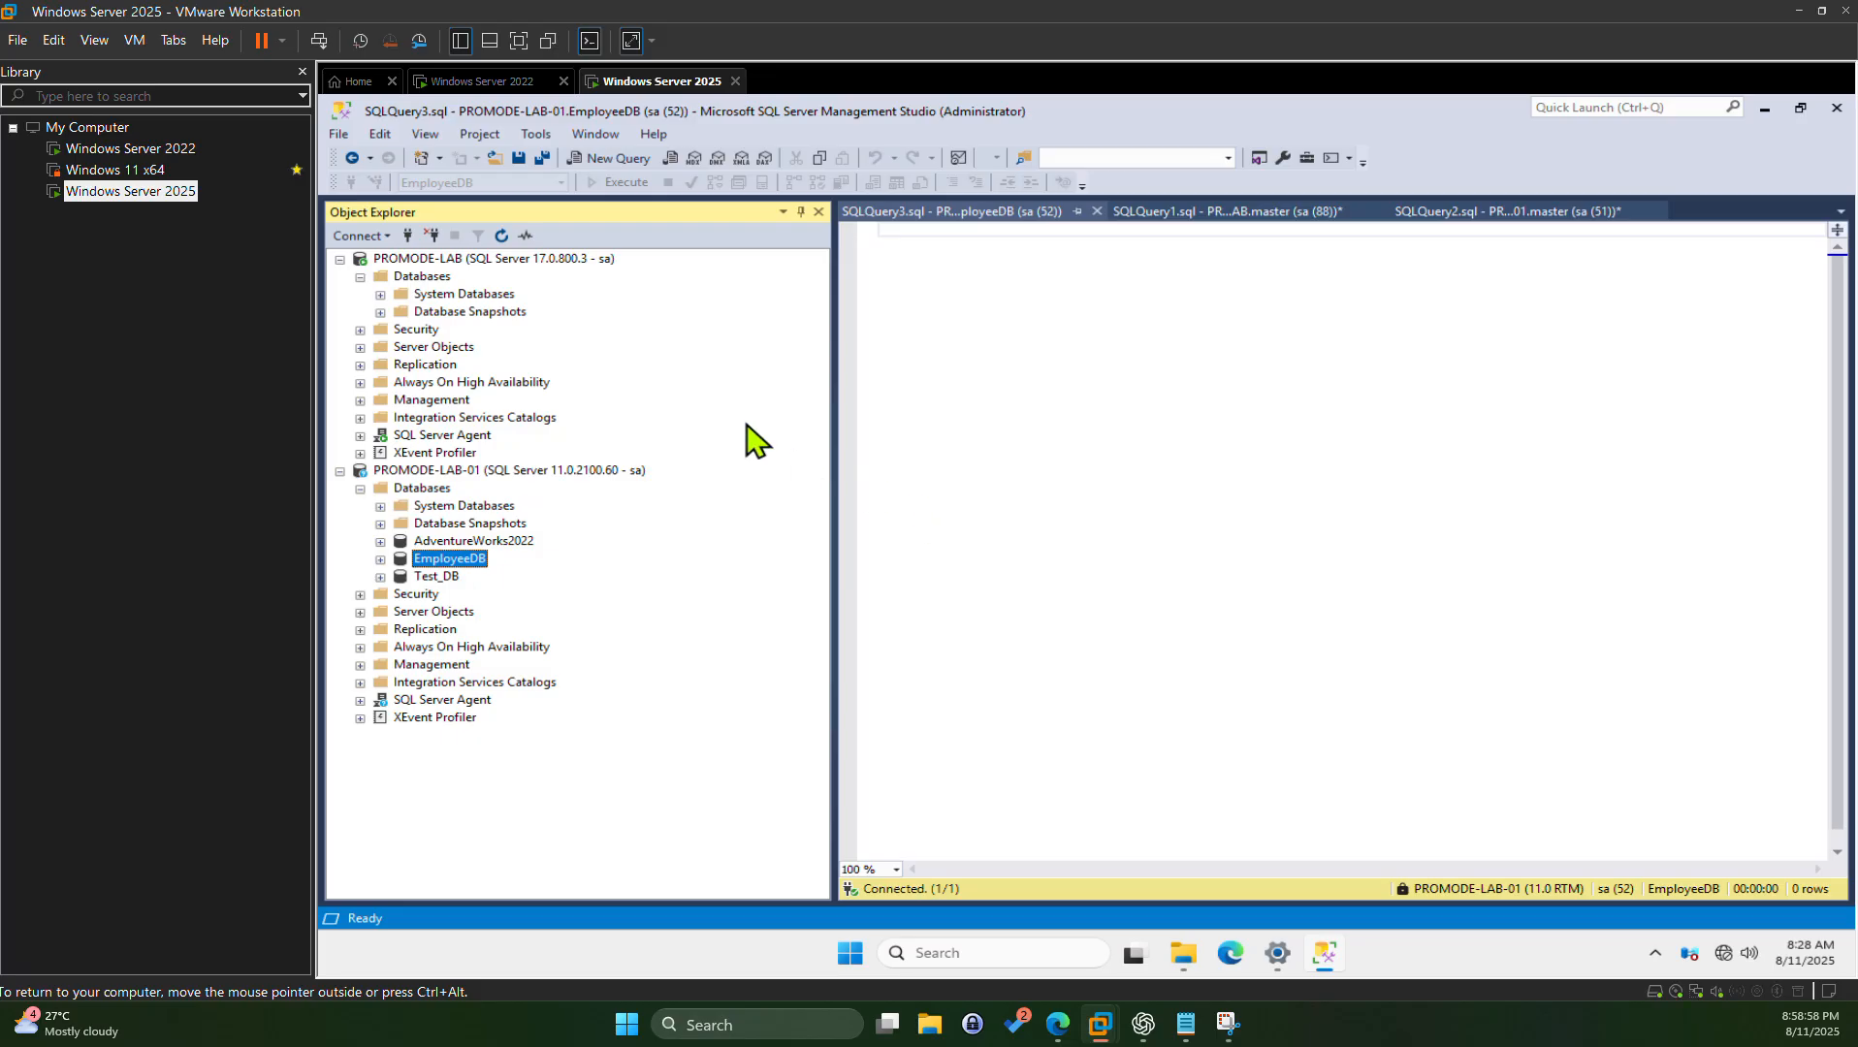
pyautogui.click(497, 88)
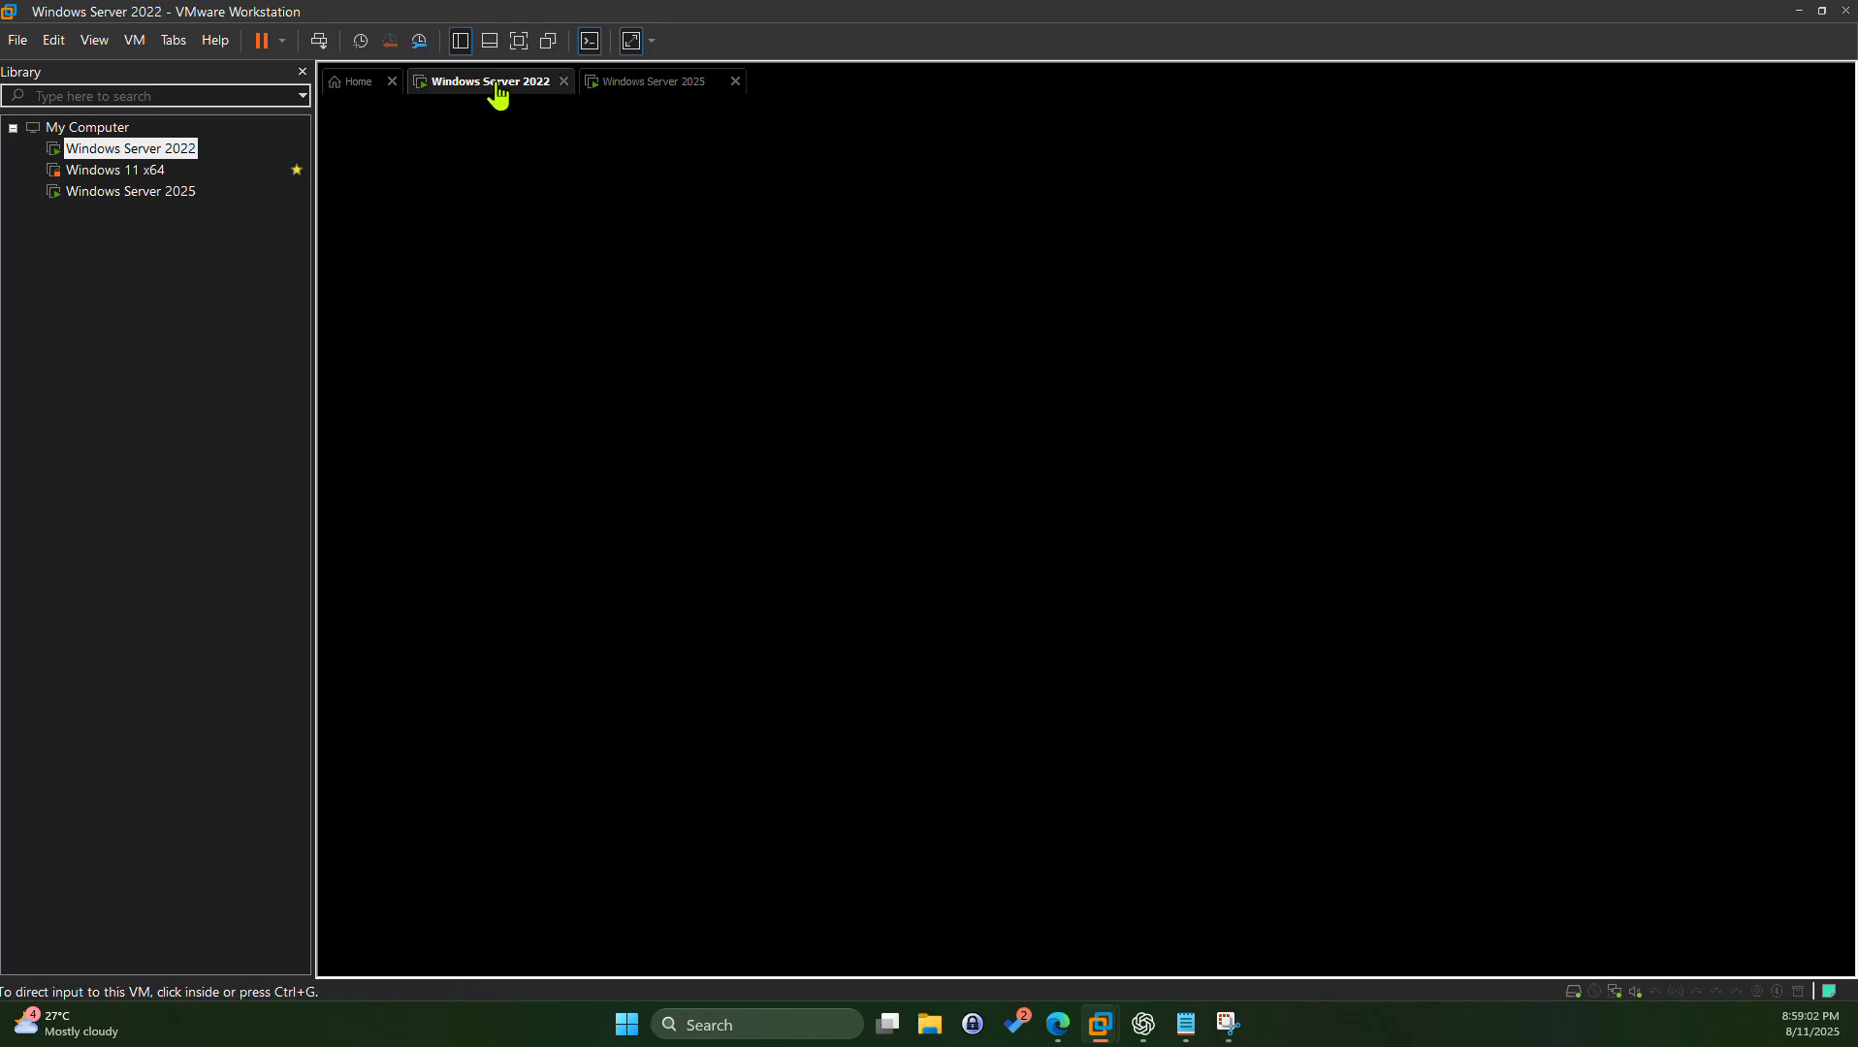
pyautogui.click(669, 83)
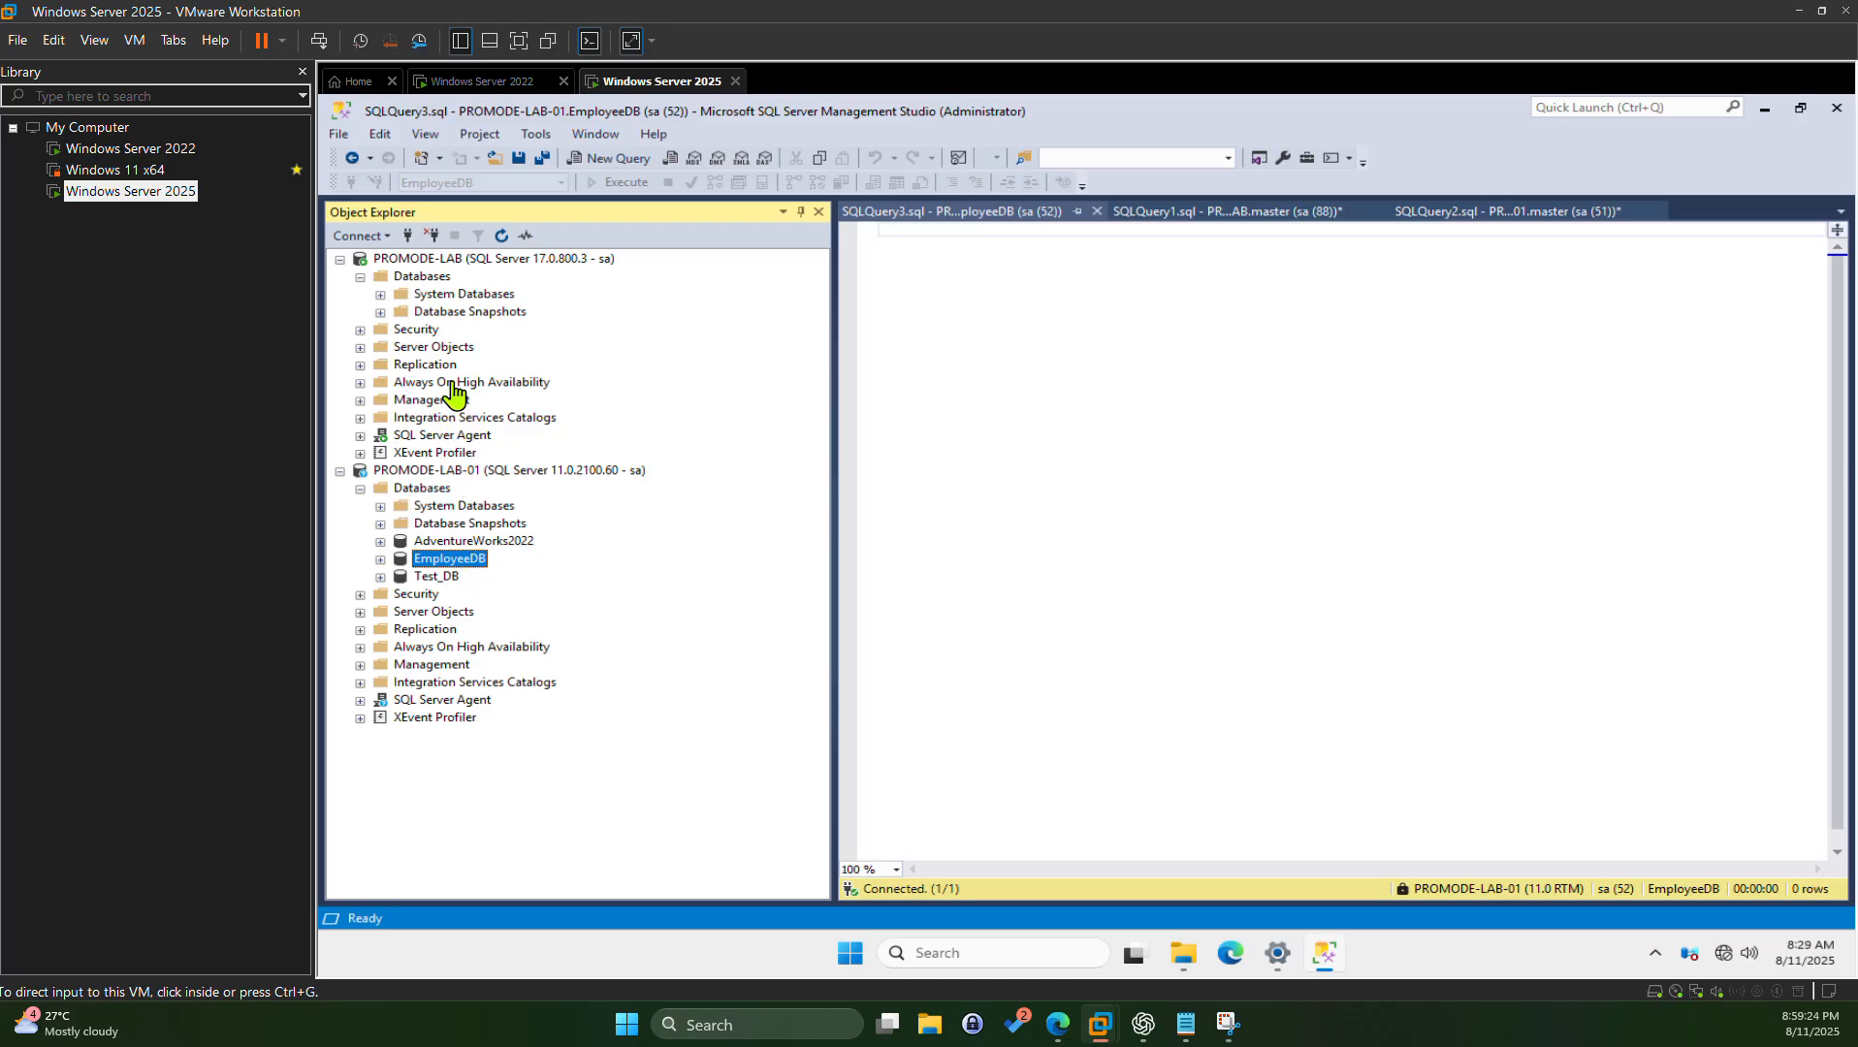
# Step: Add a database named EmpData from PROMODE-LAB's Databases folder via New Database
pyautogui.click(420, 276)
pyautogui.rightClick(420, 276)
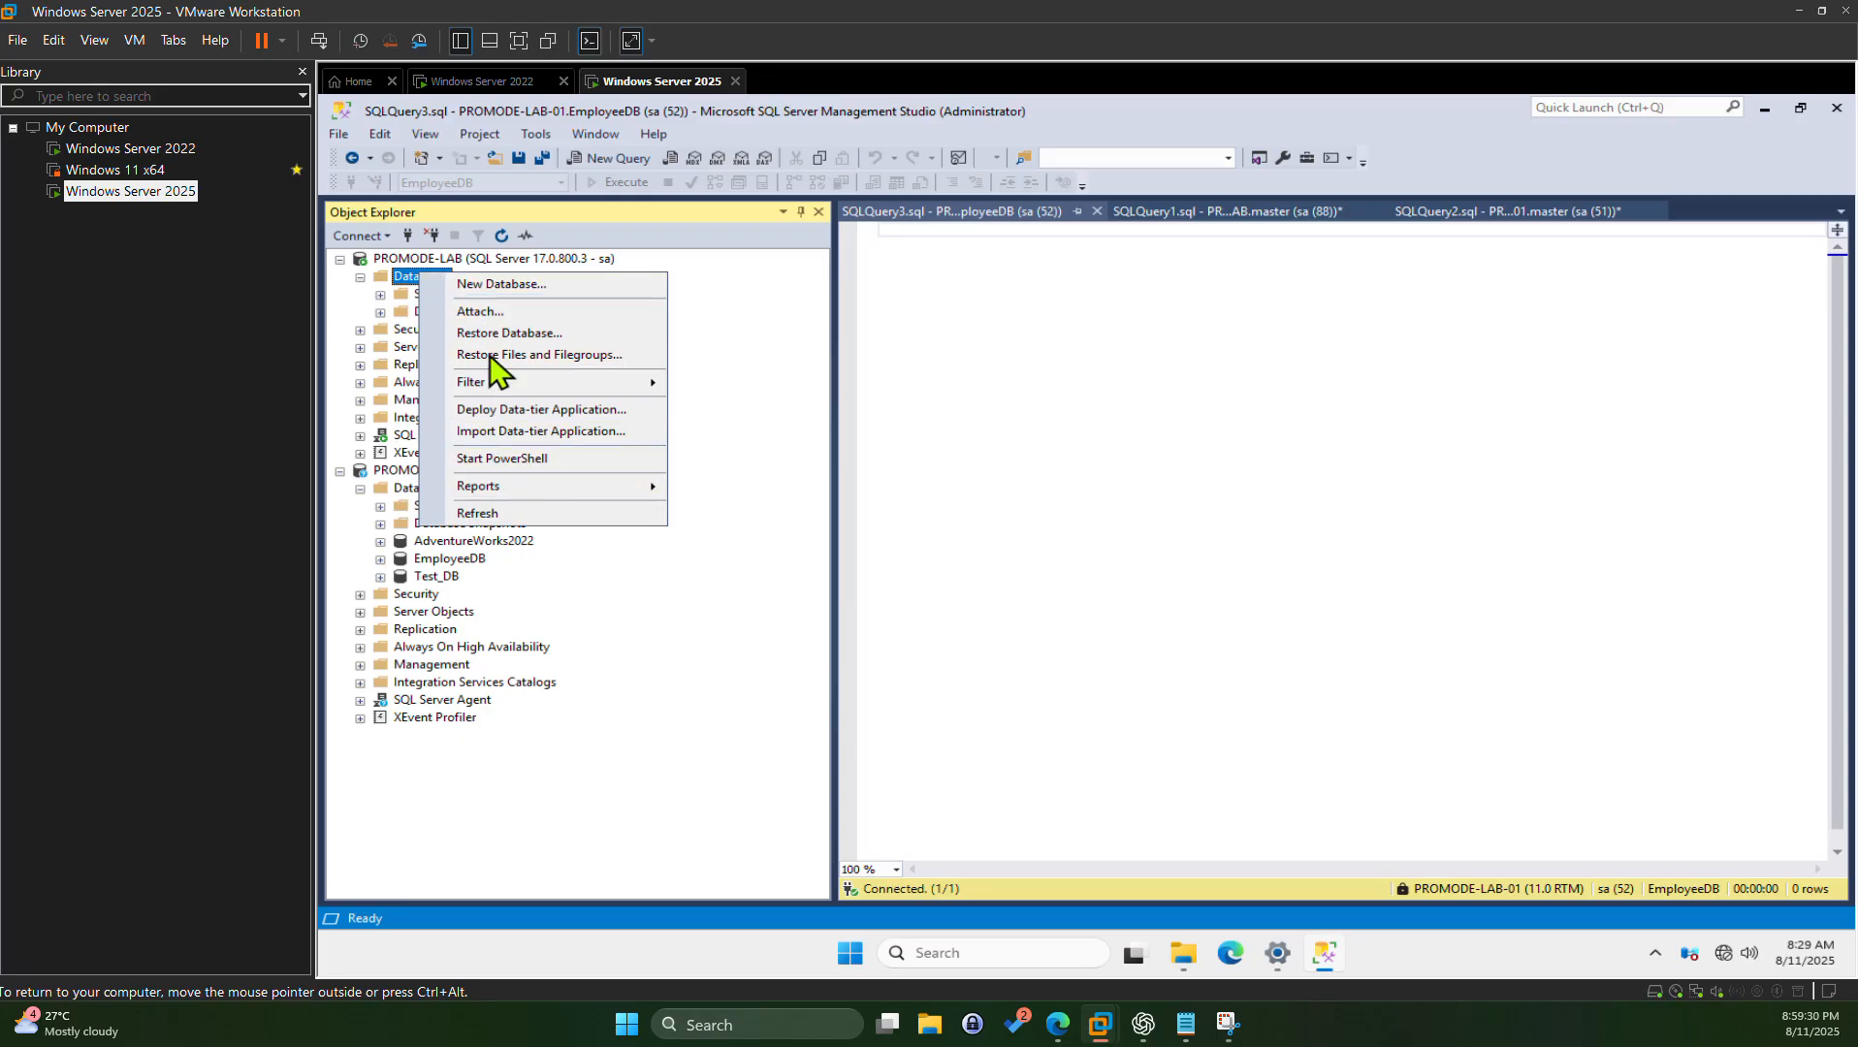
pyautogui.click(471, 291)
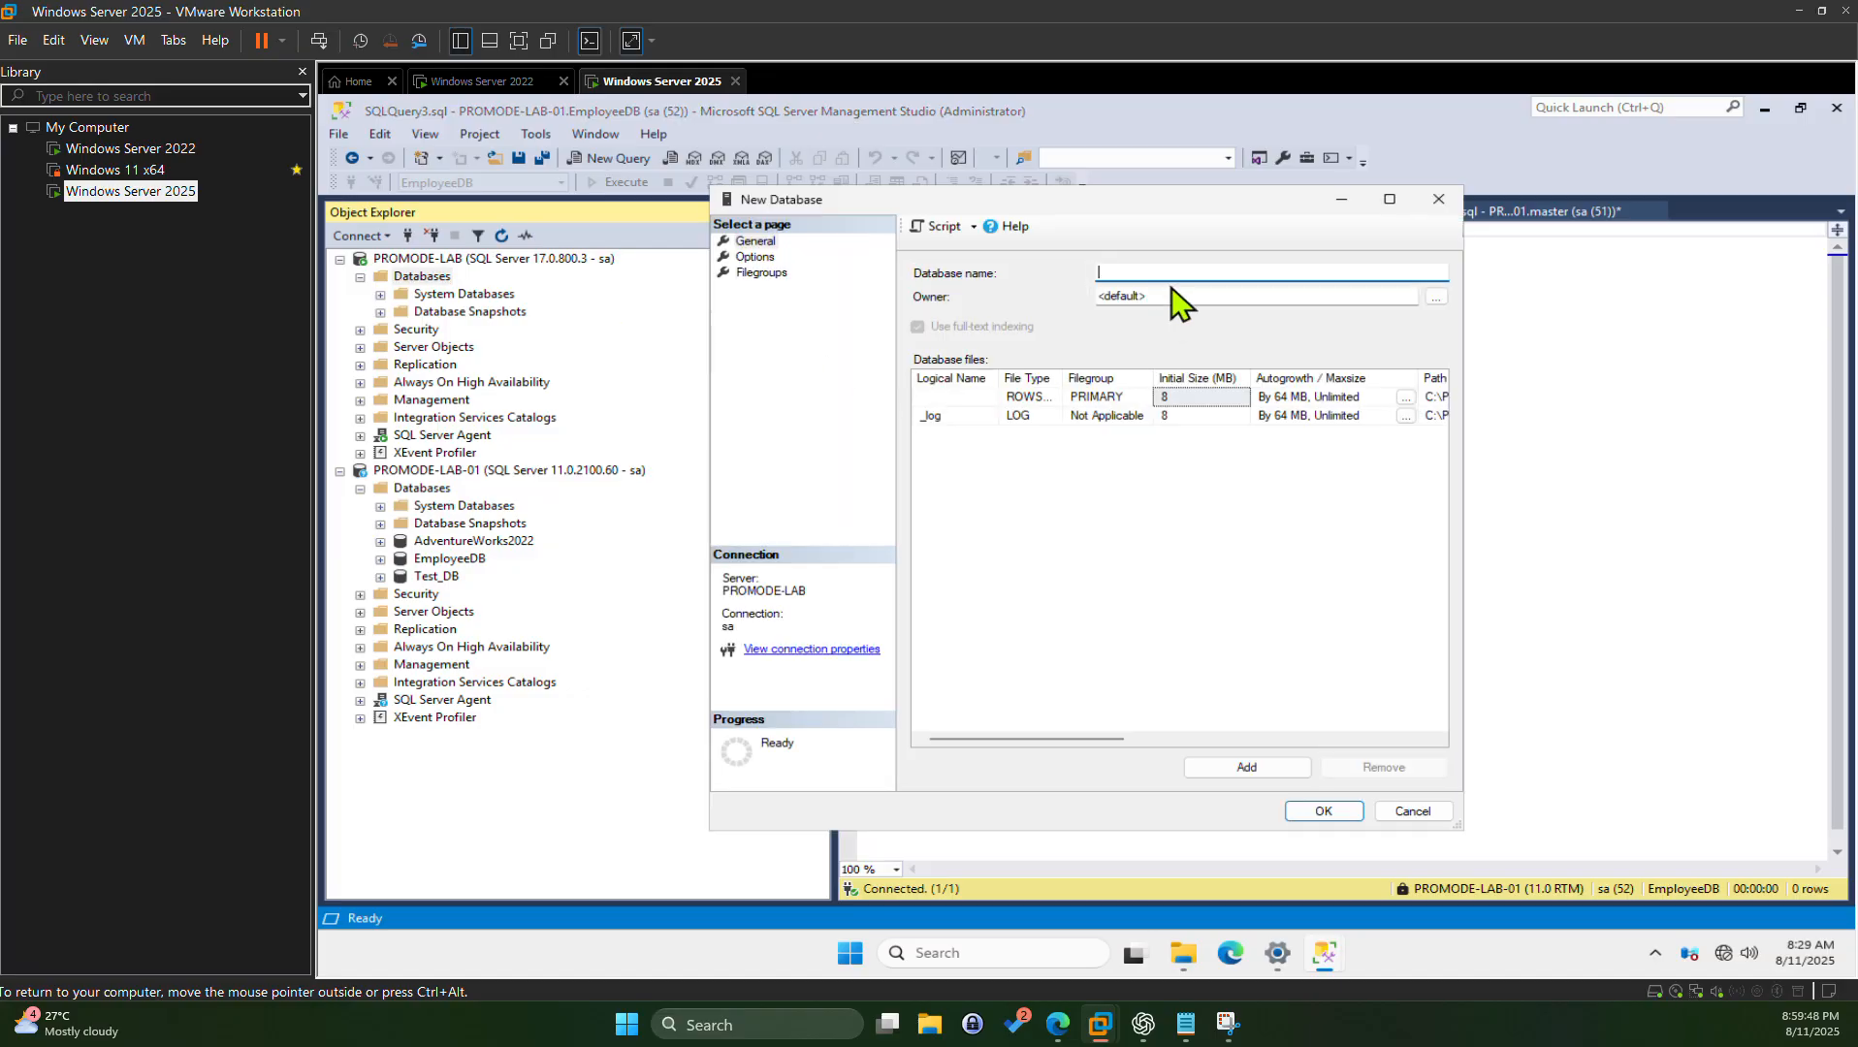
pyautogui.write('EmpData')
pyautogui.click(1336, 815)
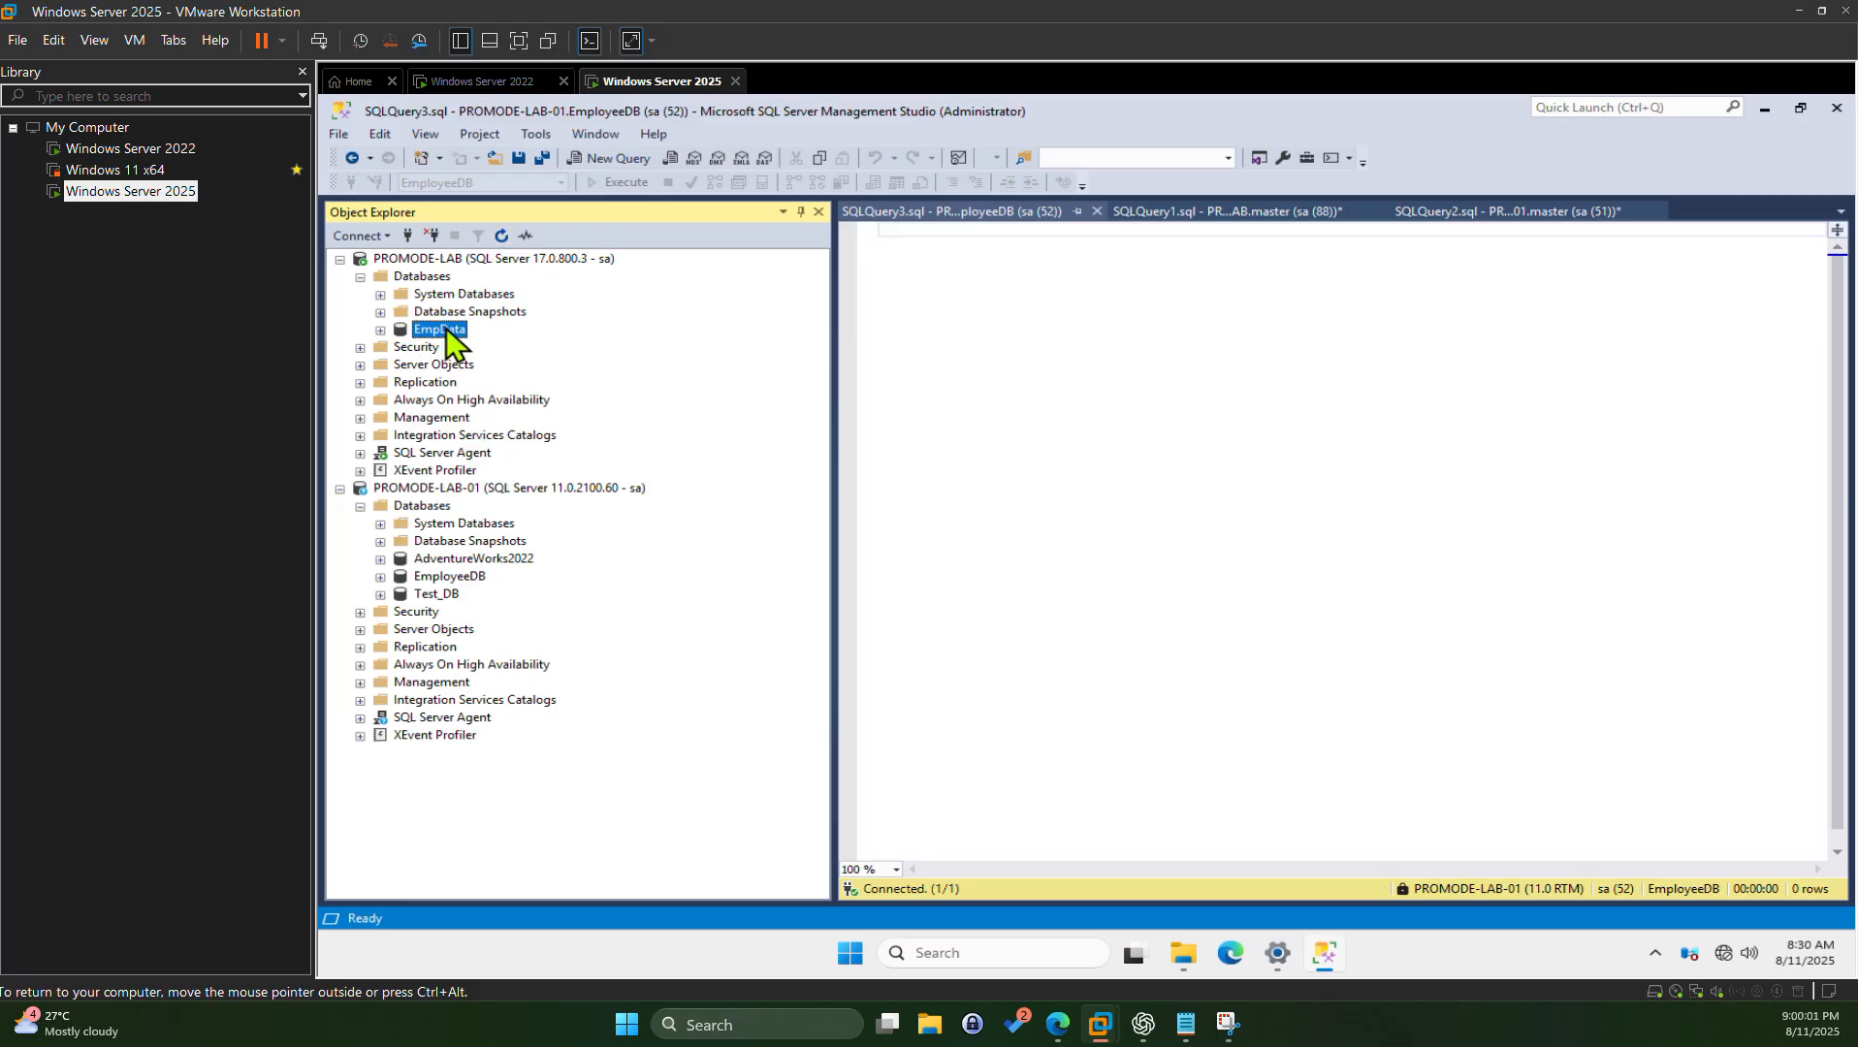
# Step: Launch Tasks > Import Data for EmpData and get past the wizard's welcome page
pyautogui.rightClick(447, 329)
pyautogui.moveTo(596, 421)
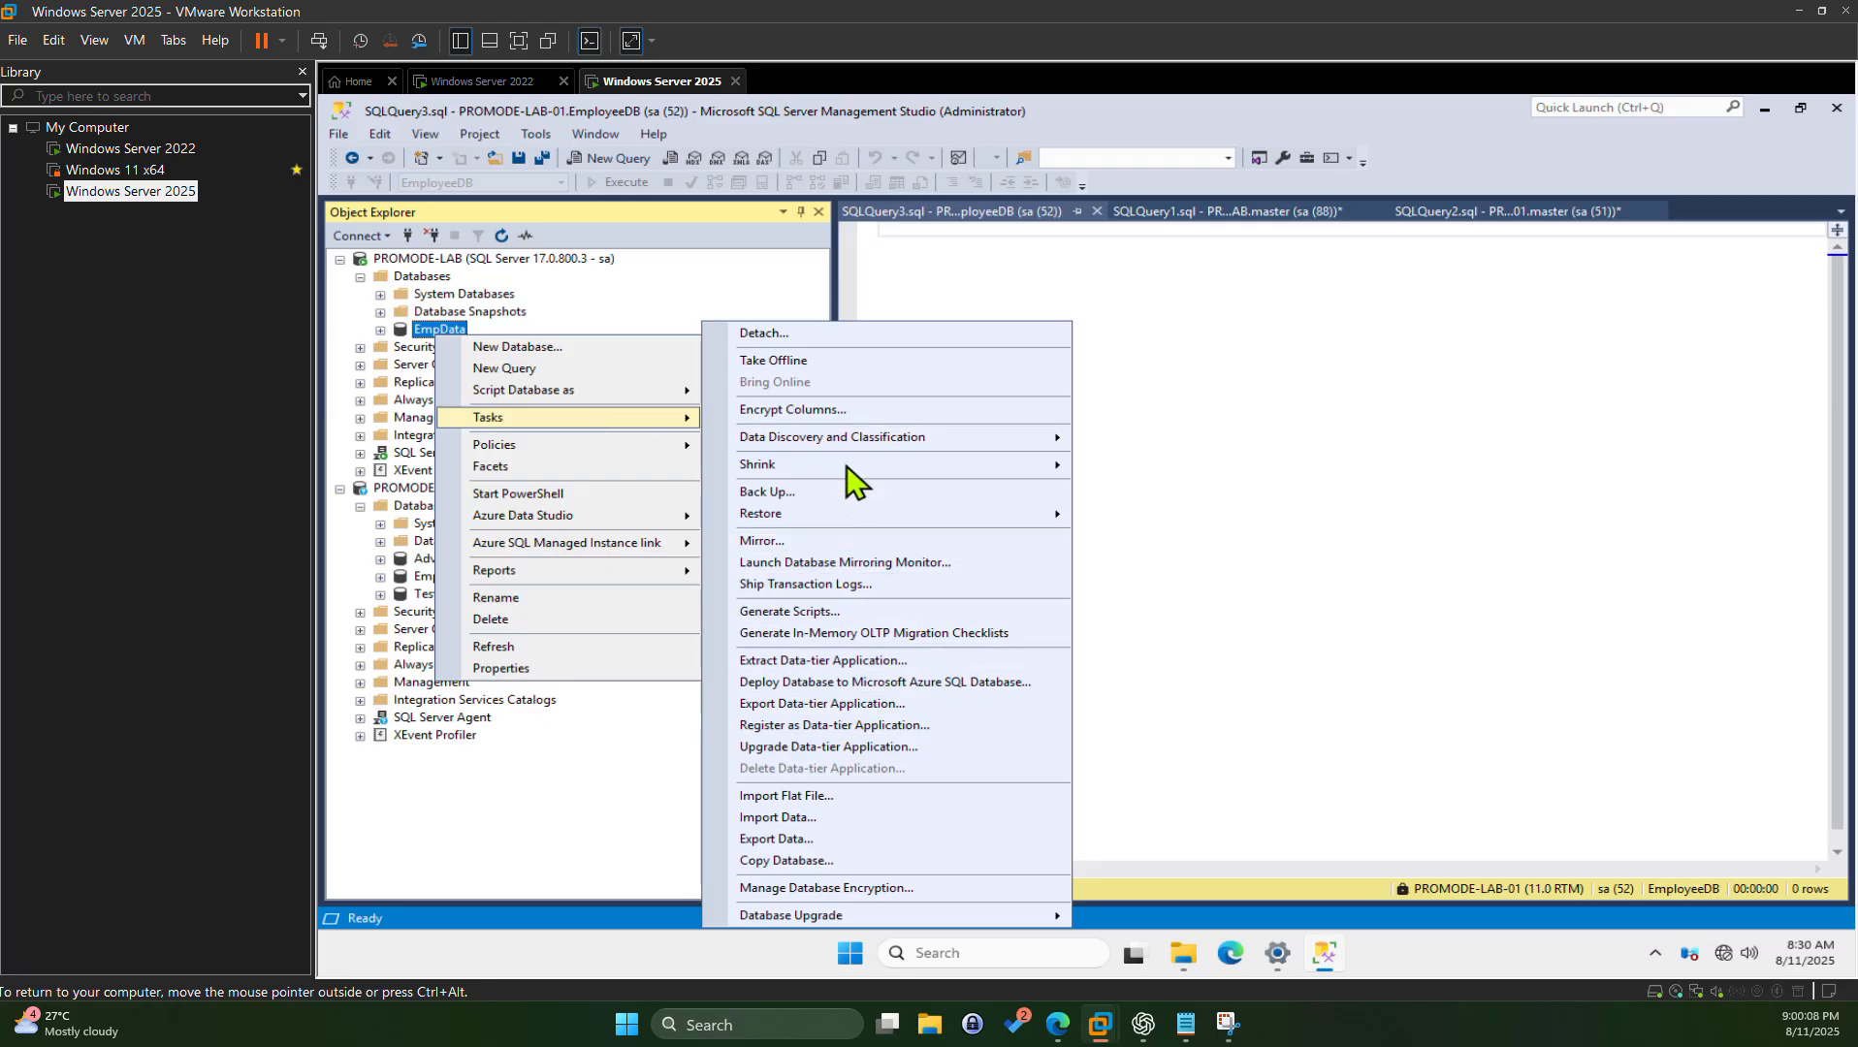
pyautogui.click(812, 823)
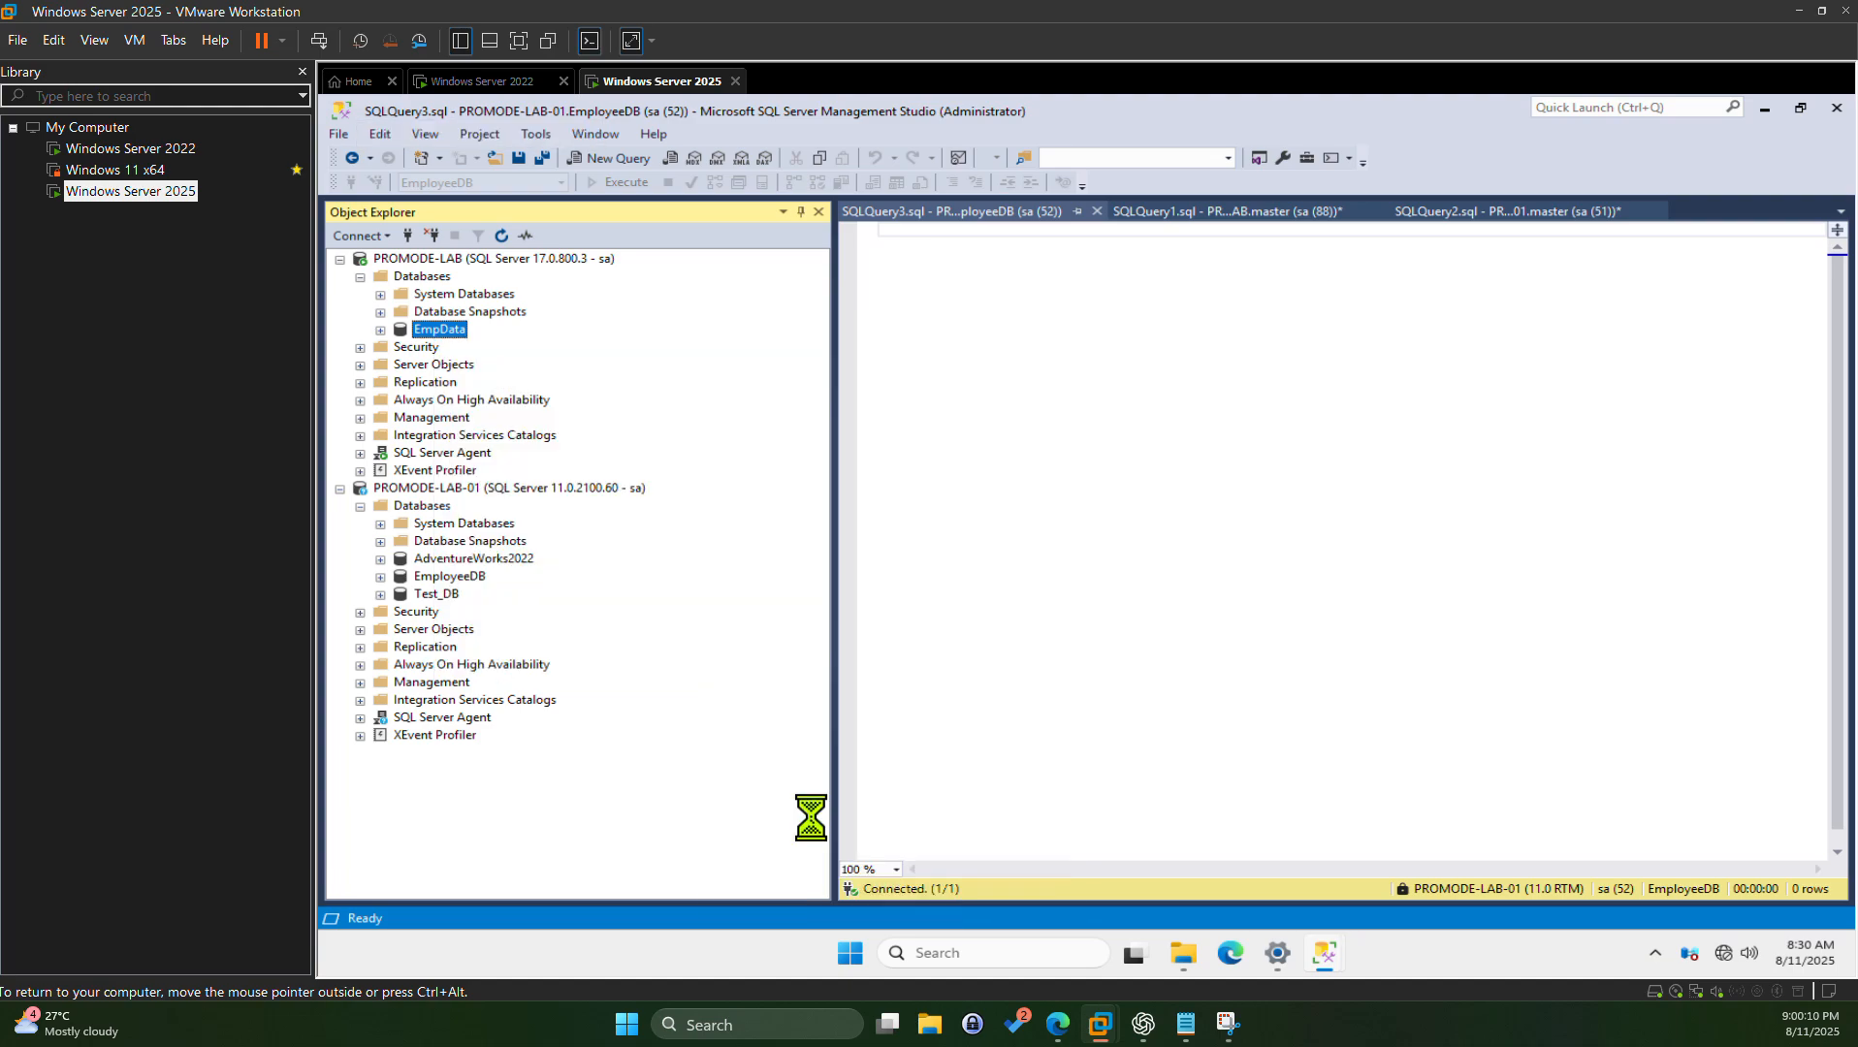
pyautogui.click(839, 647)
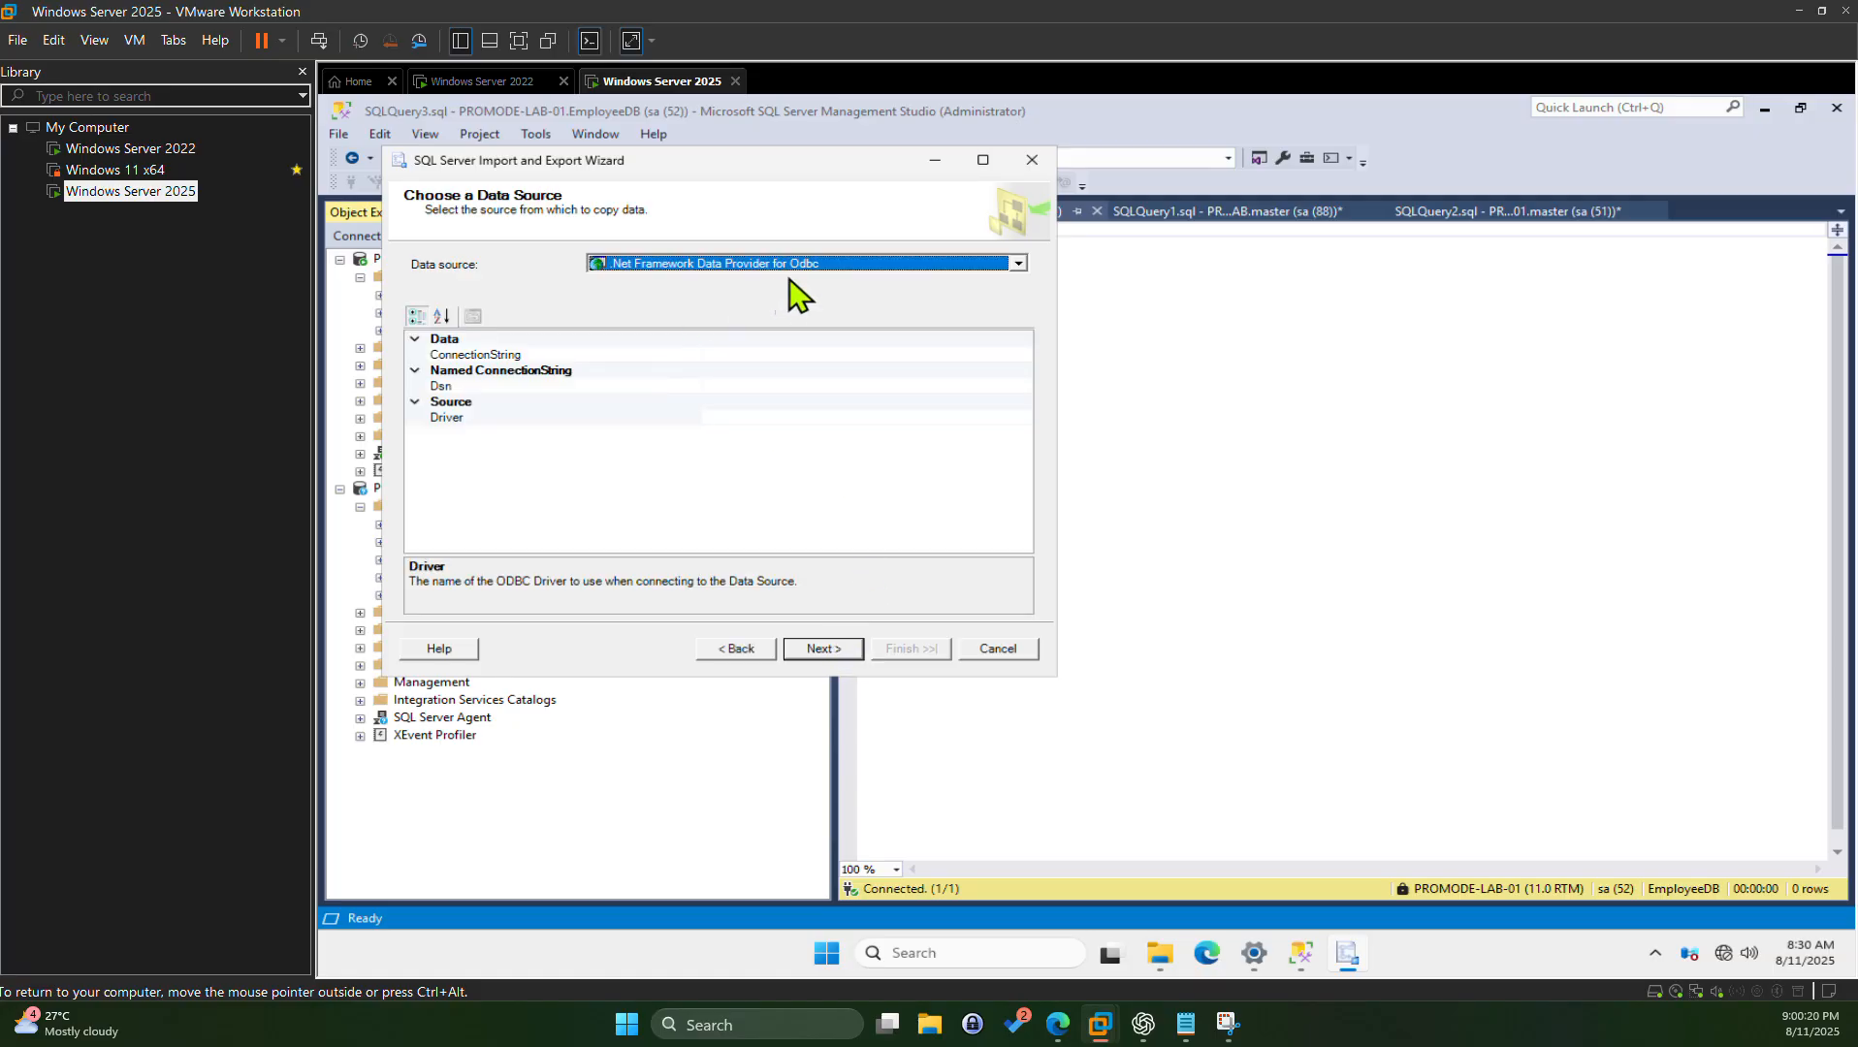
# Step: Reposition the wizard window and browse the Data source provider list
pyautogui.moveTo(673, 165); pyautogui.dragTo(1055, 203)
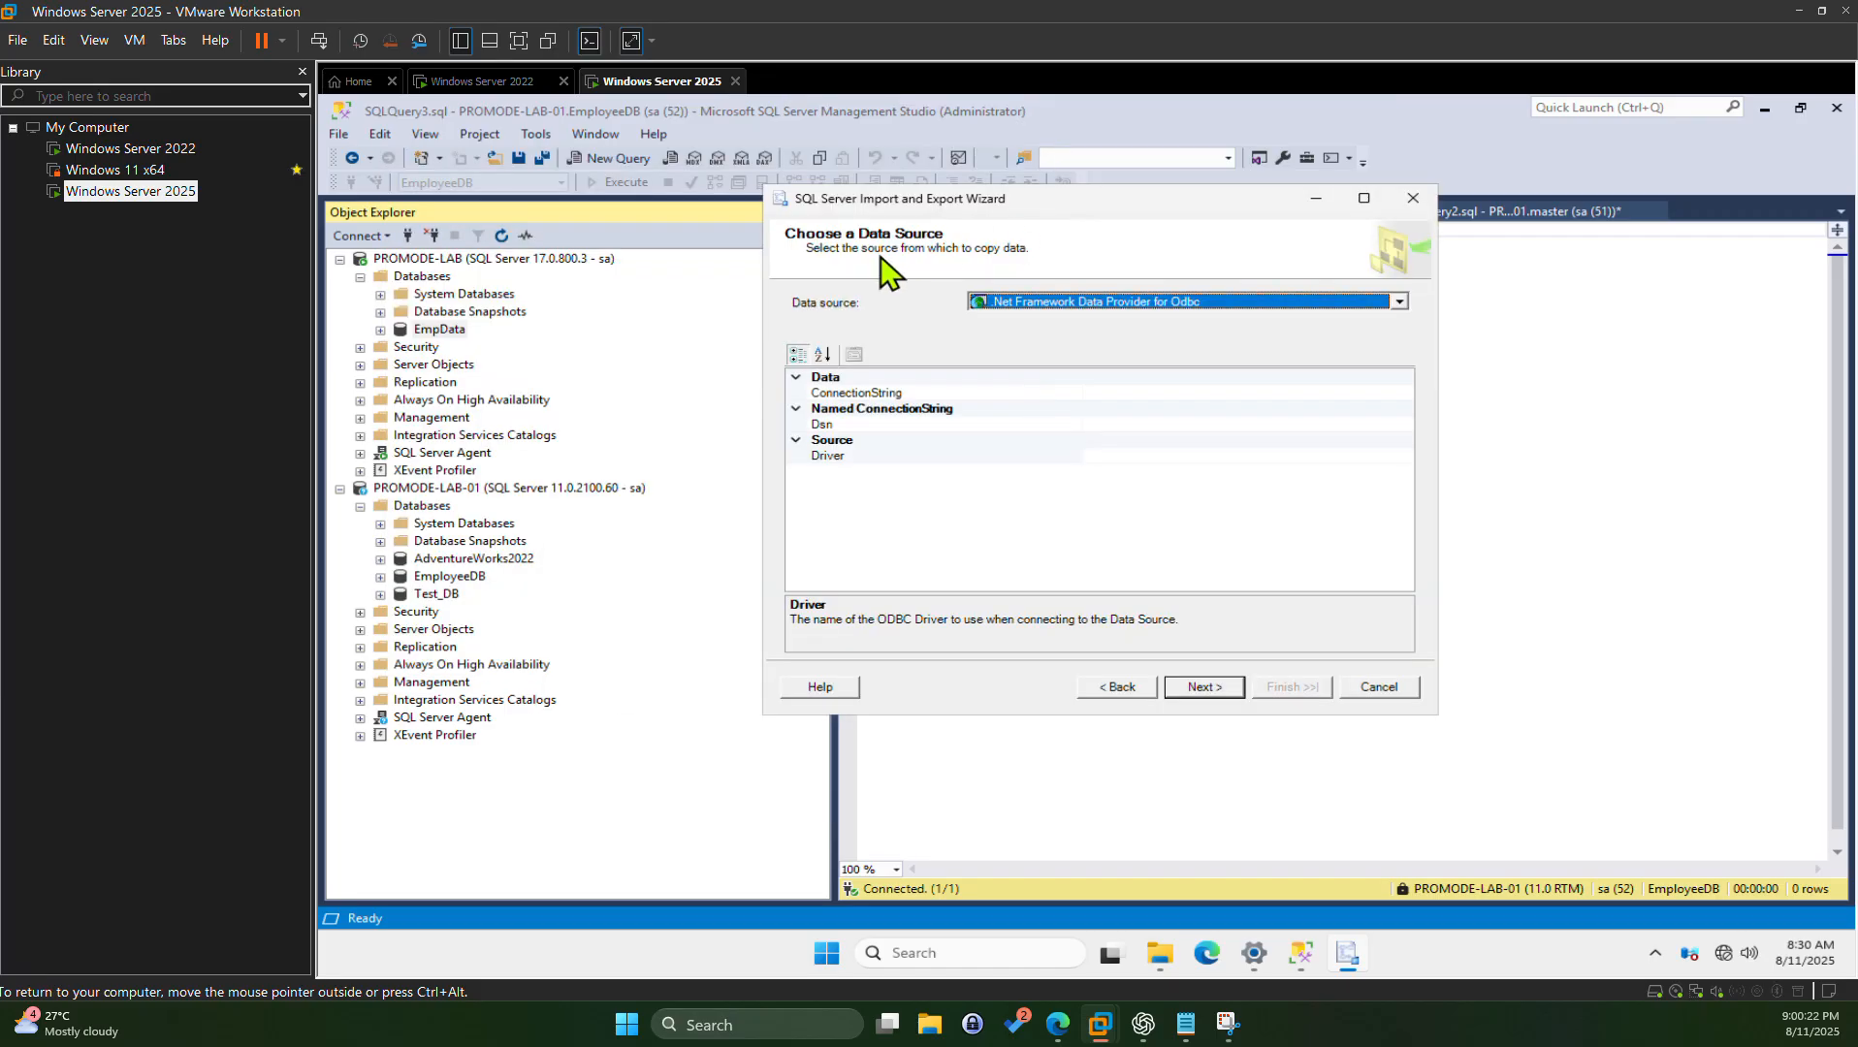
pyautogui.click(1083, 301)
pyautogui.scroll(-2, 1074, 356)
pyautogui.scroll(2, 1070, 361)
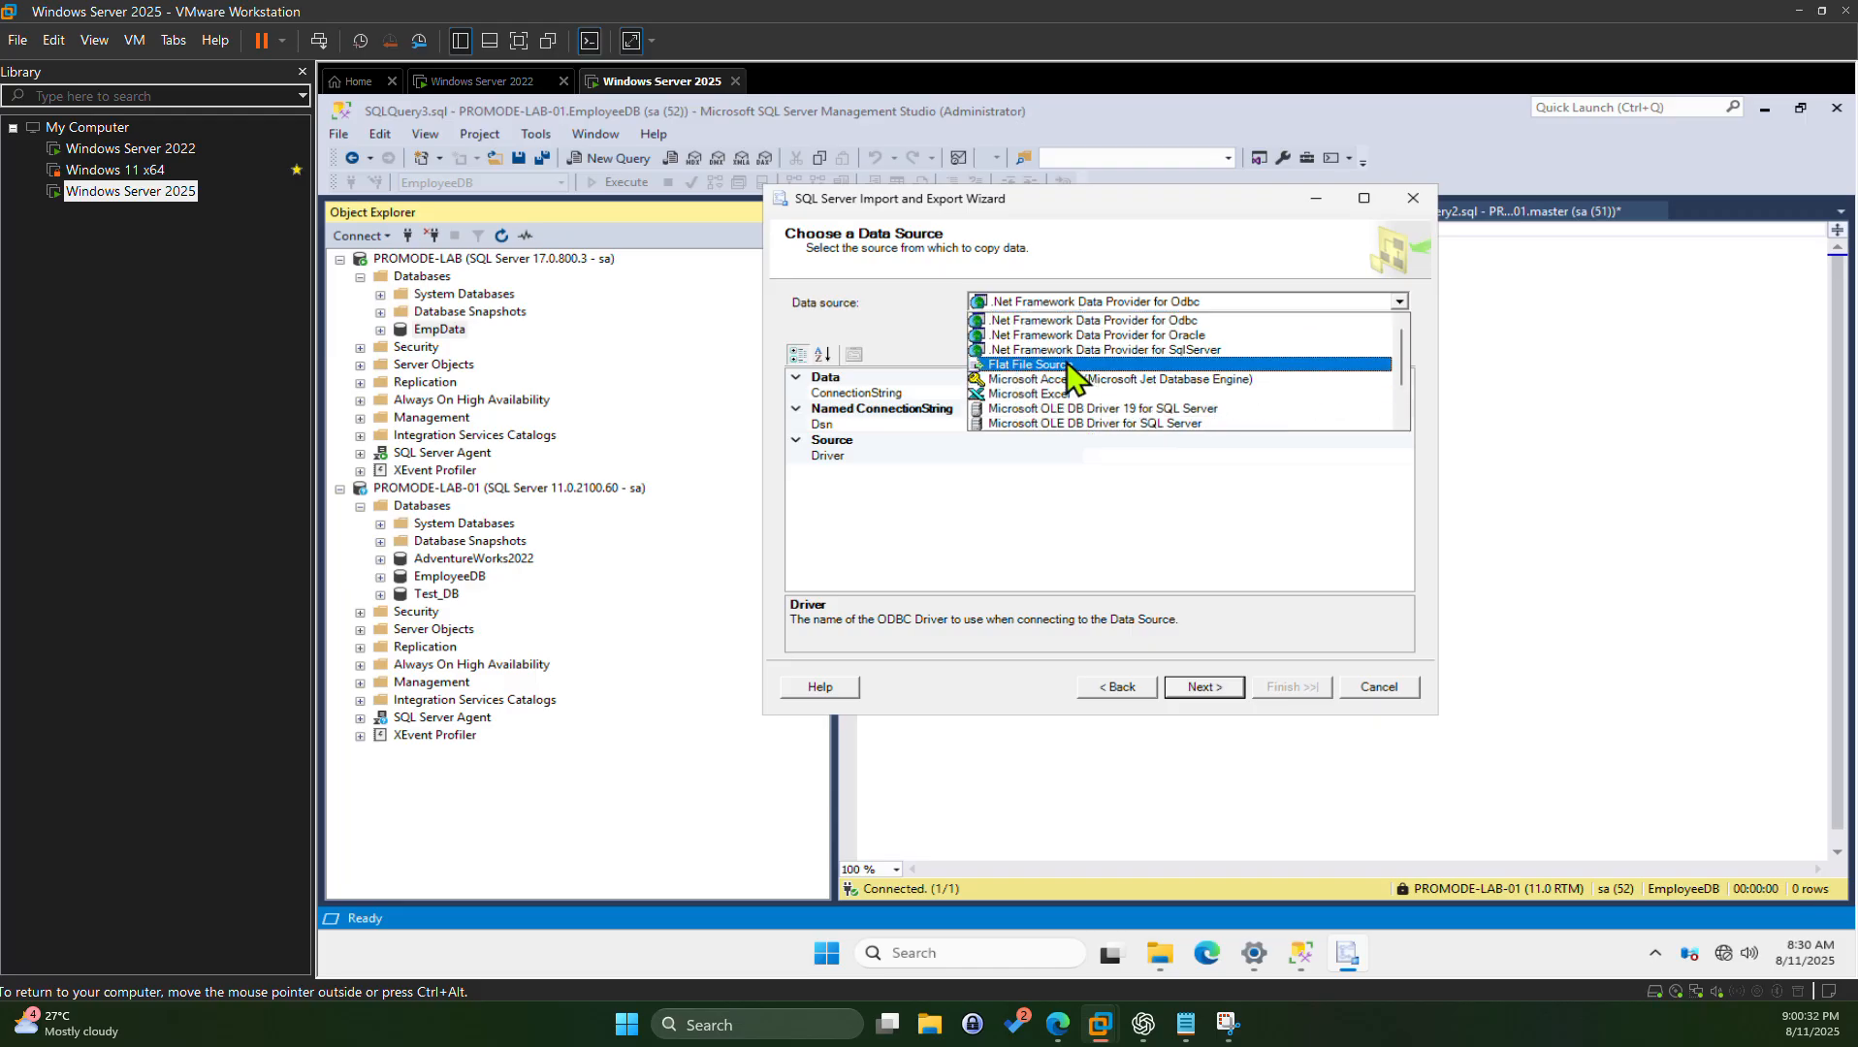
pyautogui.scroll(-1, 1075, 377)
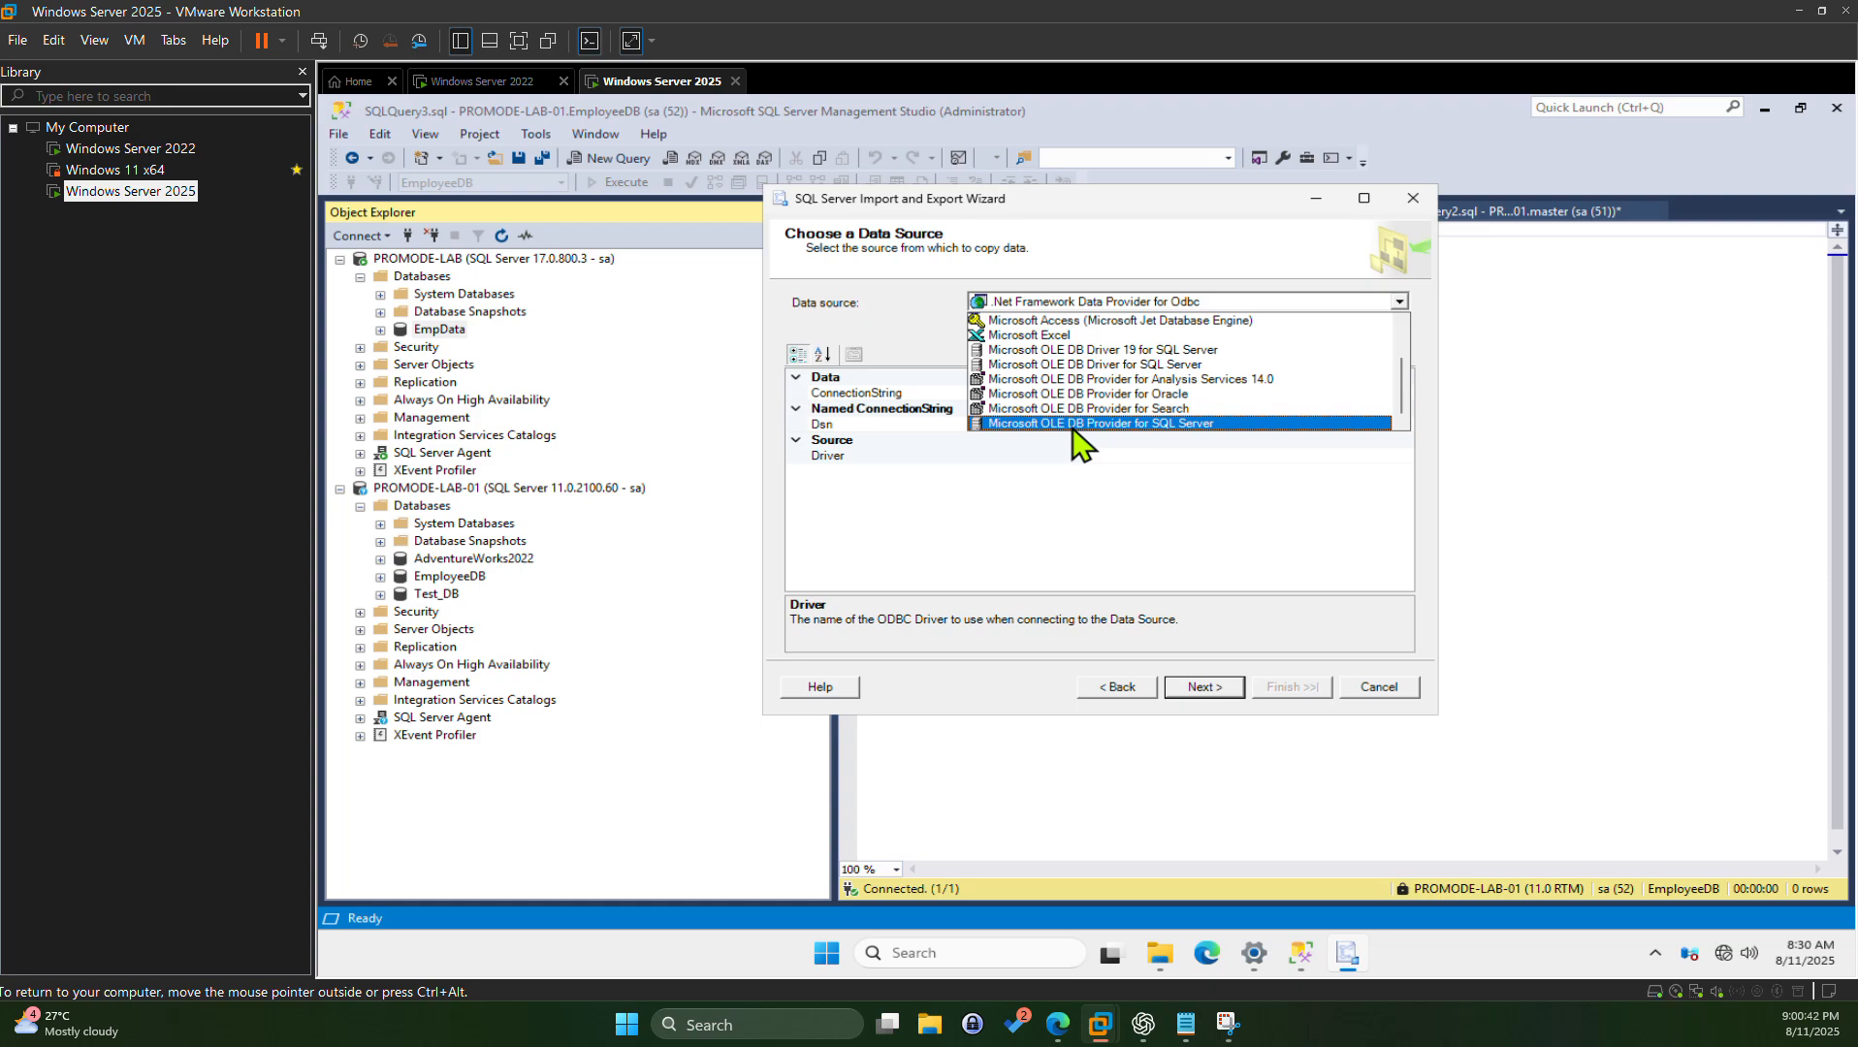
# Step: Choose Microsoft OLE DB Provider for SQL Server and look up PROMODE-LAB-01 in Connect to Server
pyautogui.click(1072, 425)
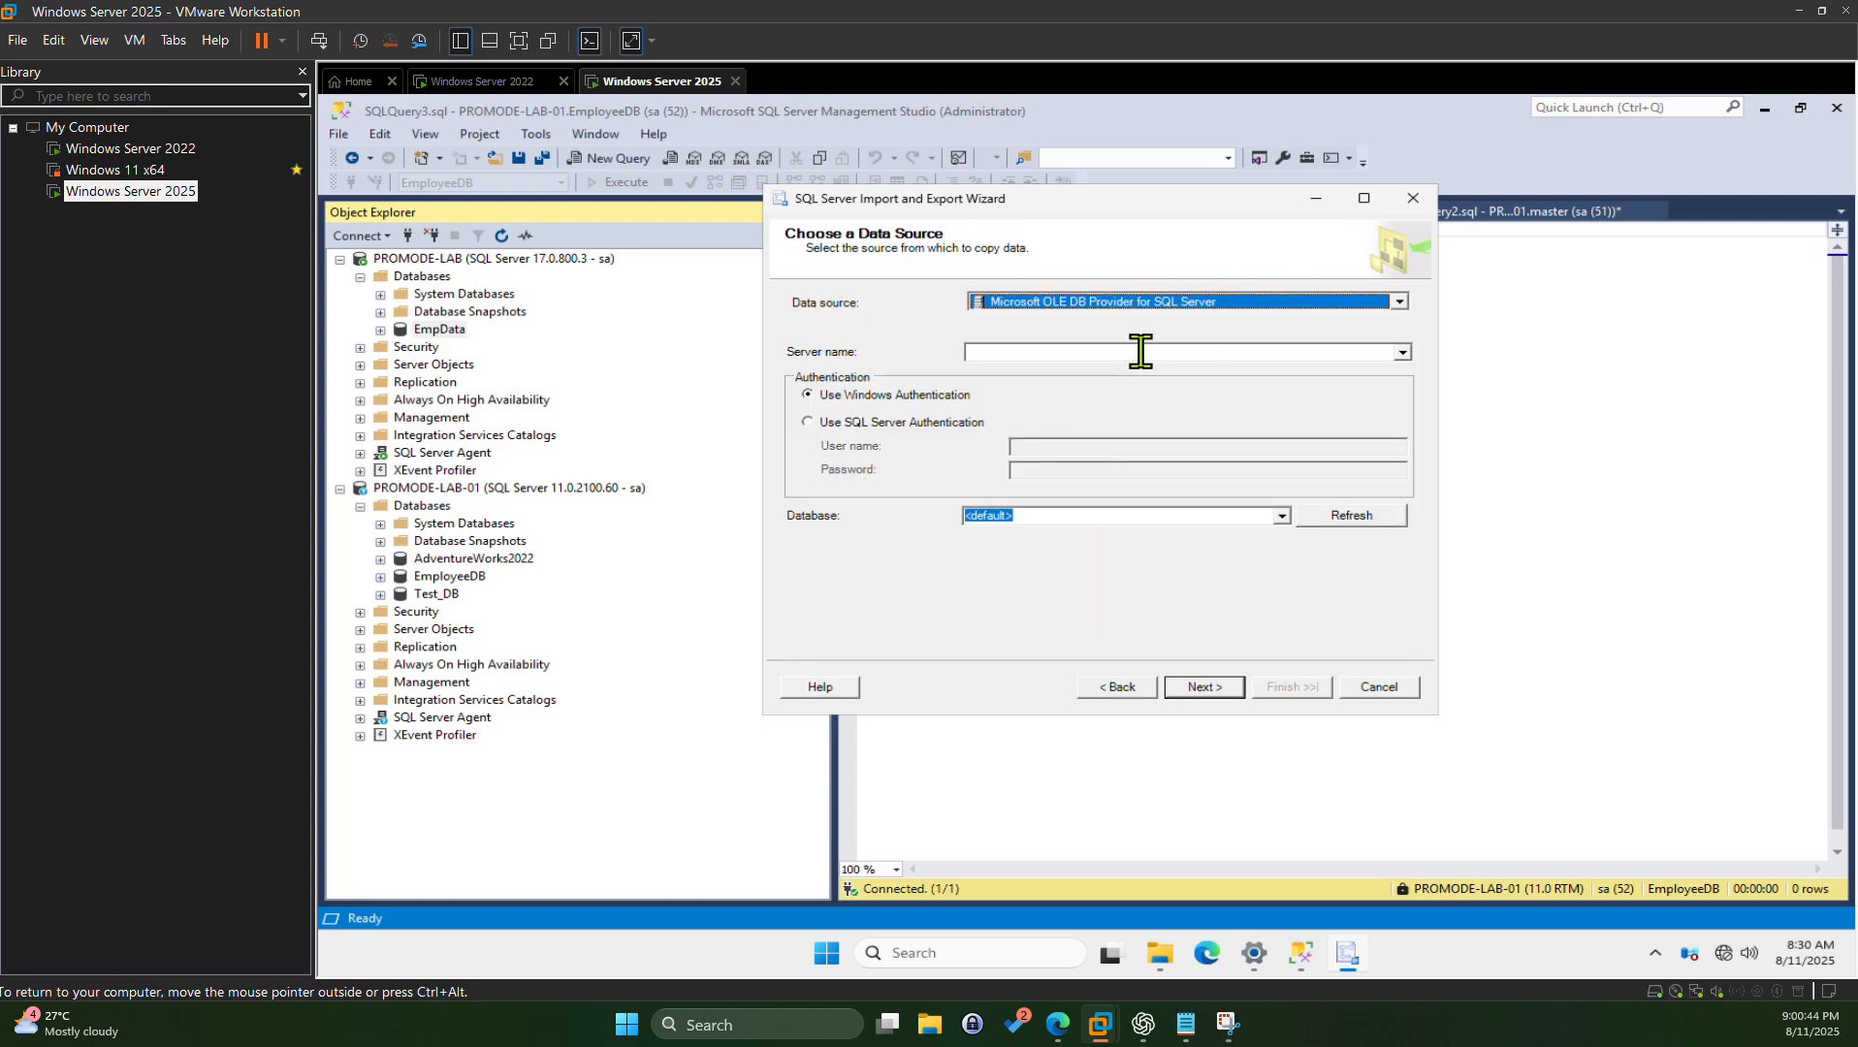
pyautogui.click(1053, 349)
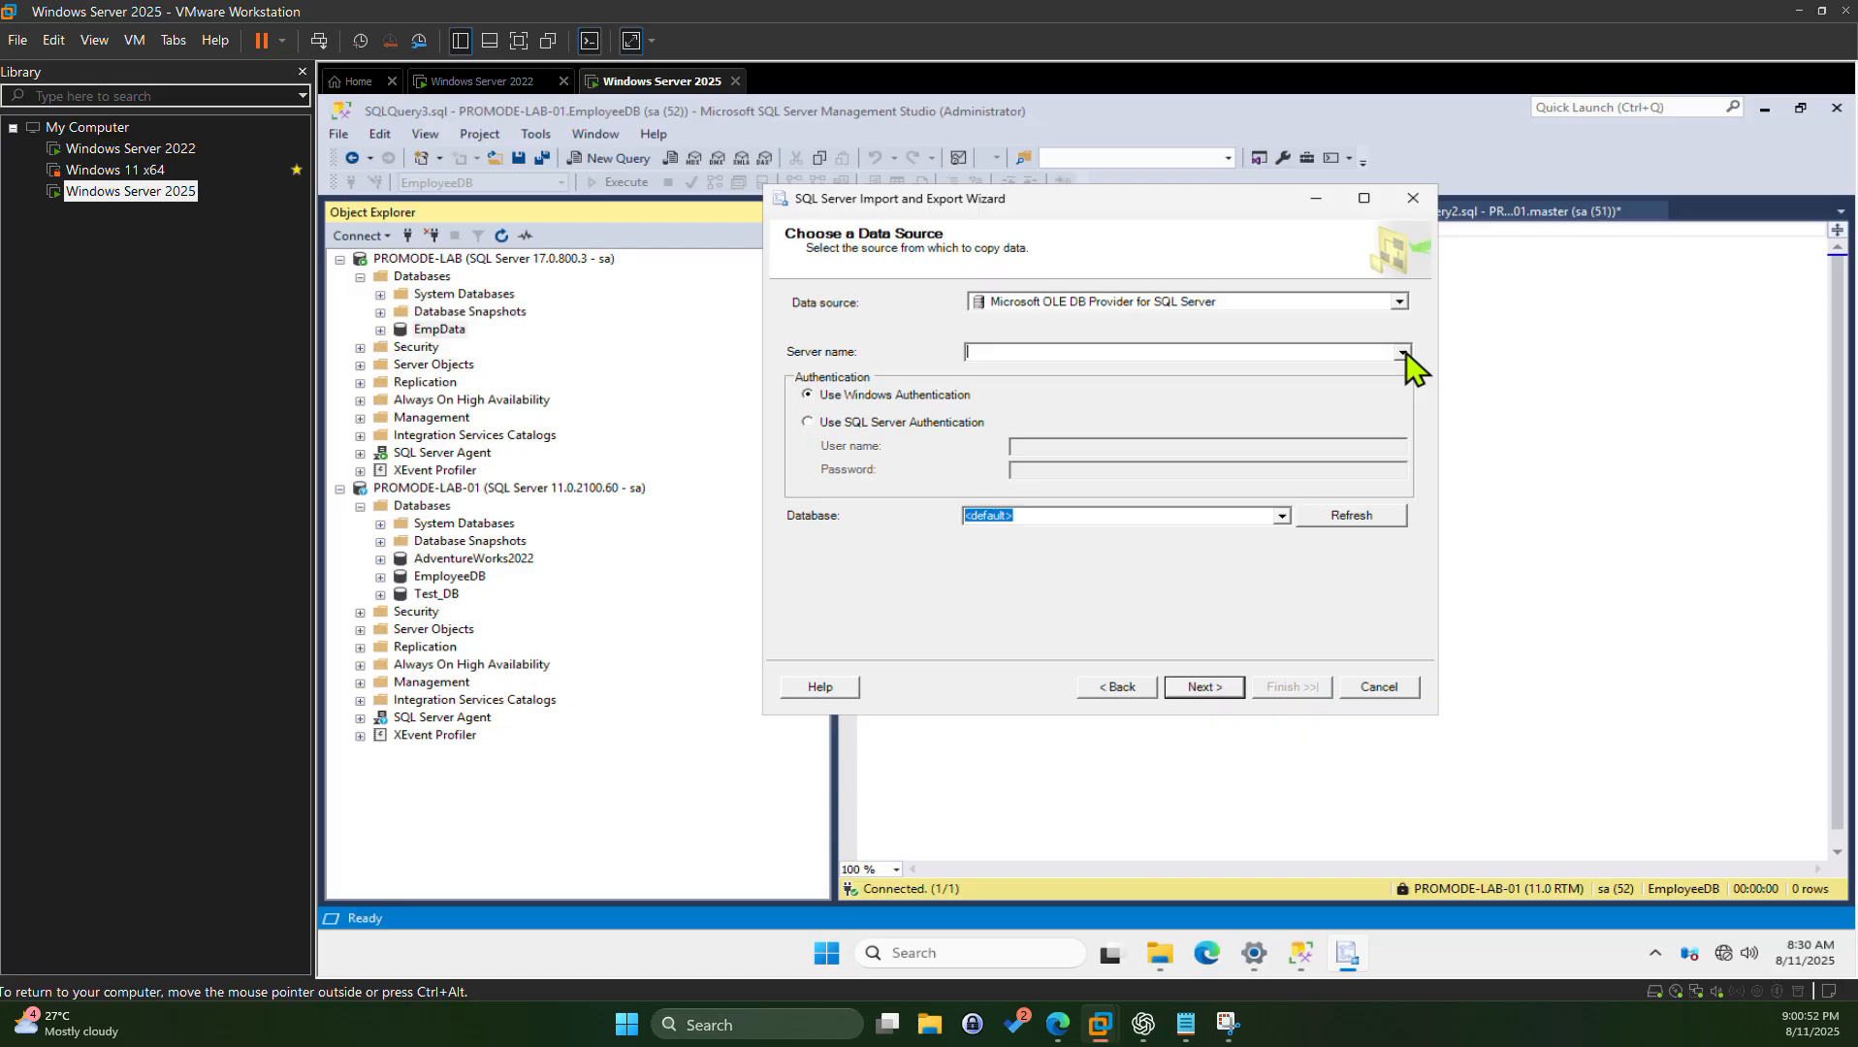
pyautogui.click(366, 236)
pyautogui.click(373, 254)
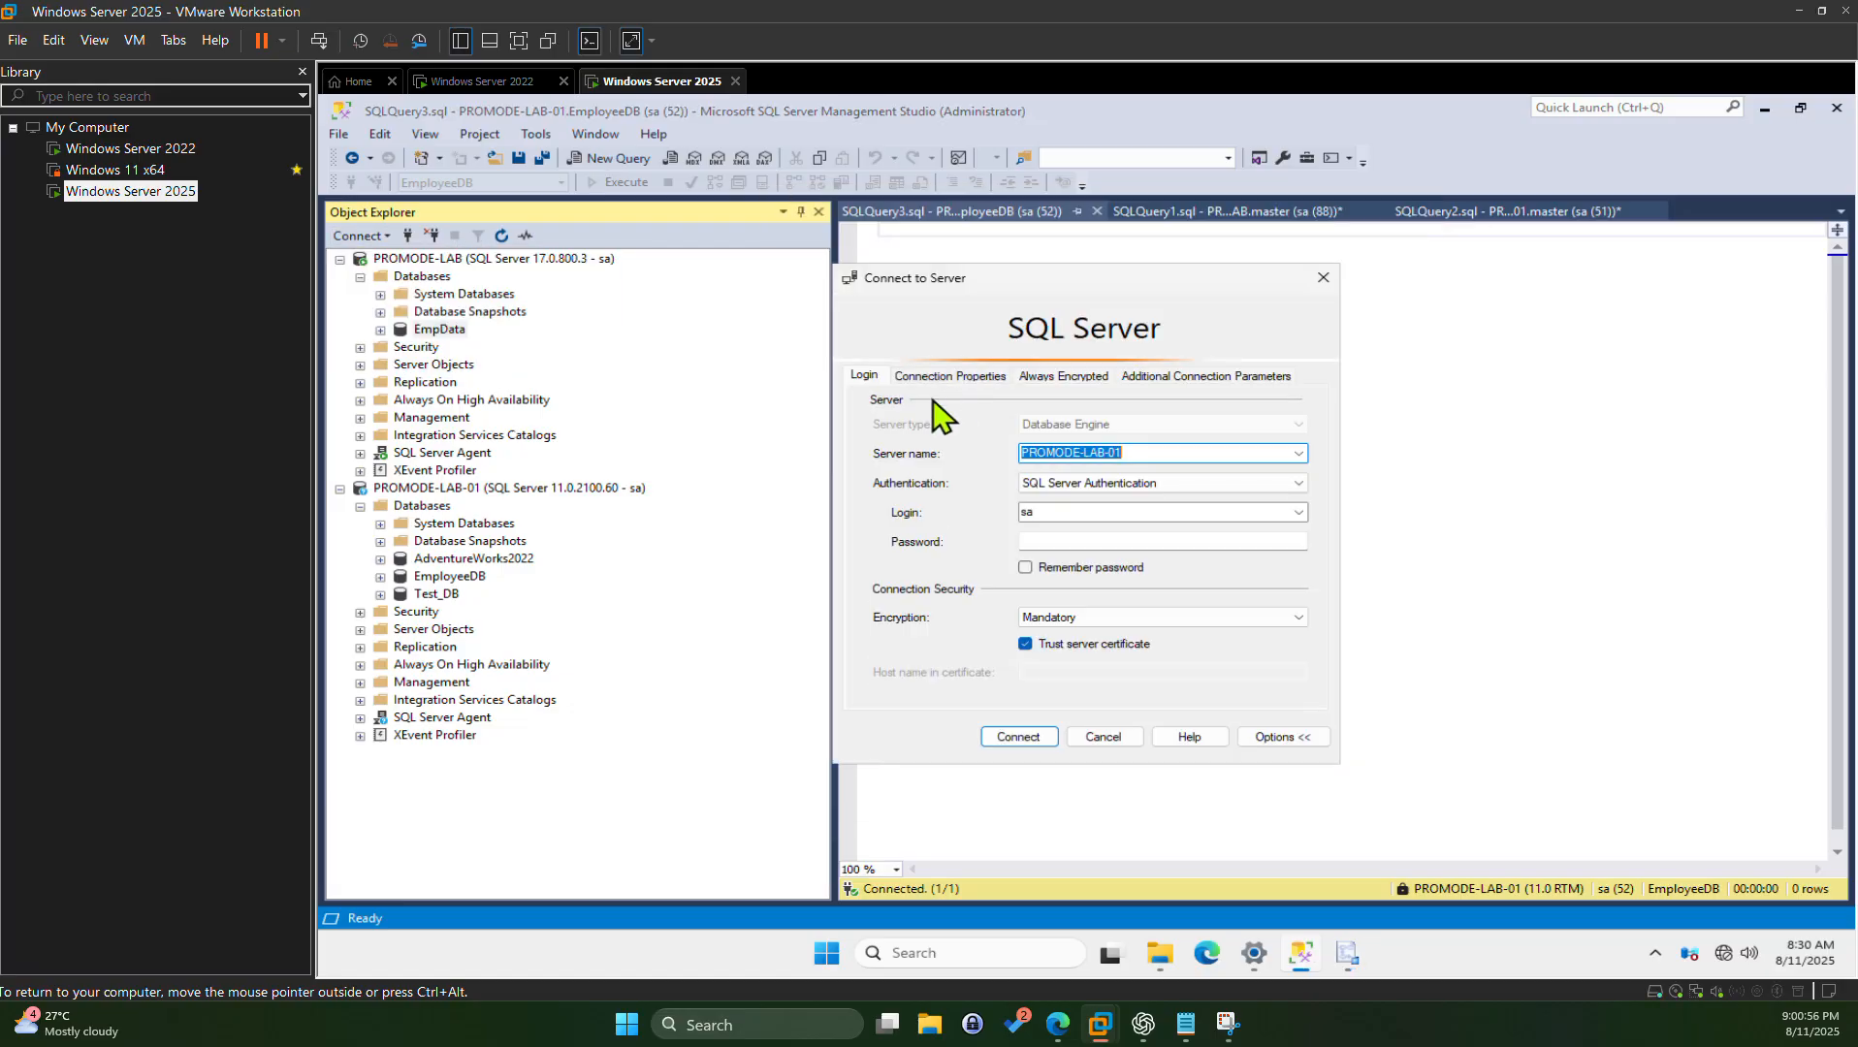
pyautogui.click(1298, 453)
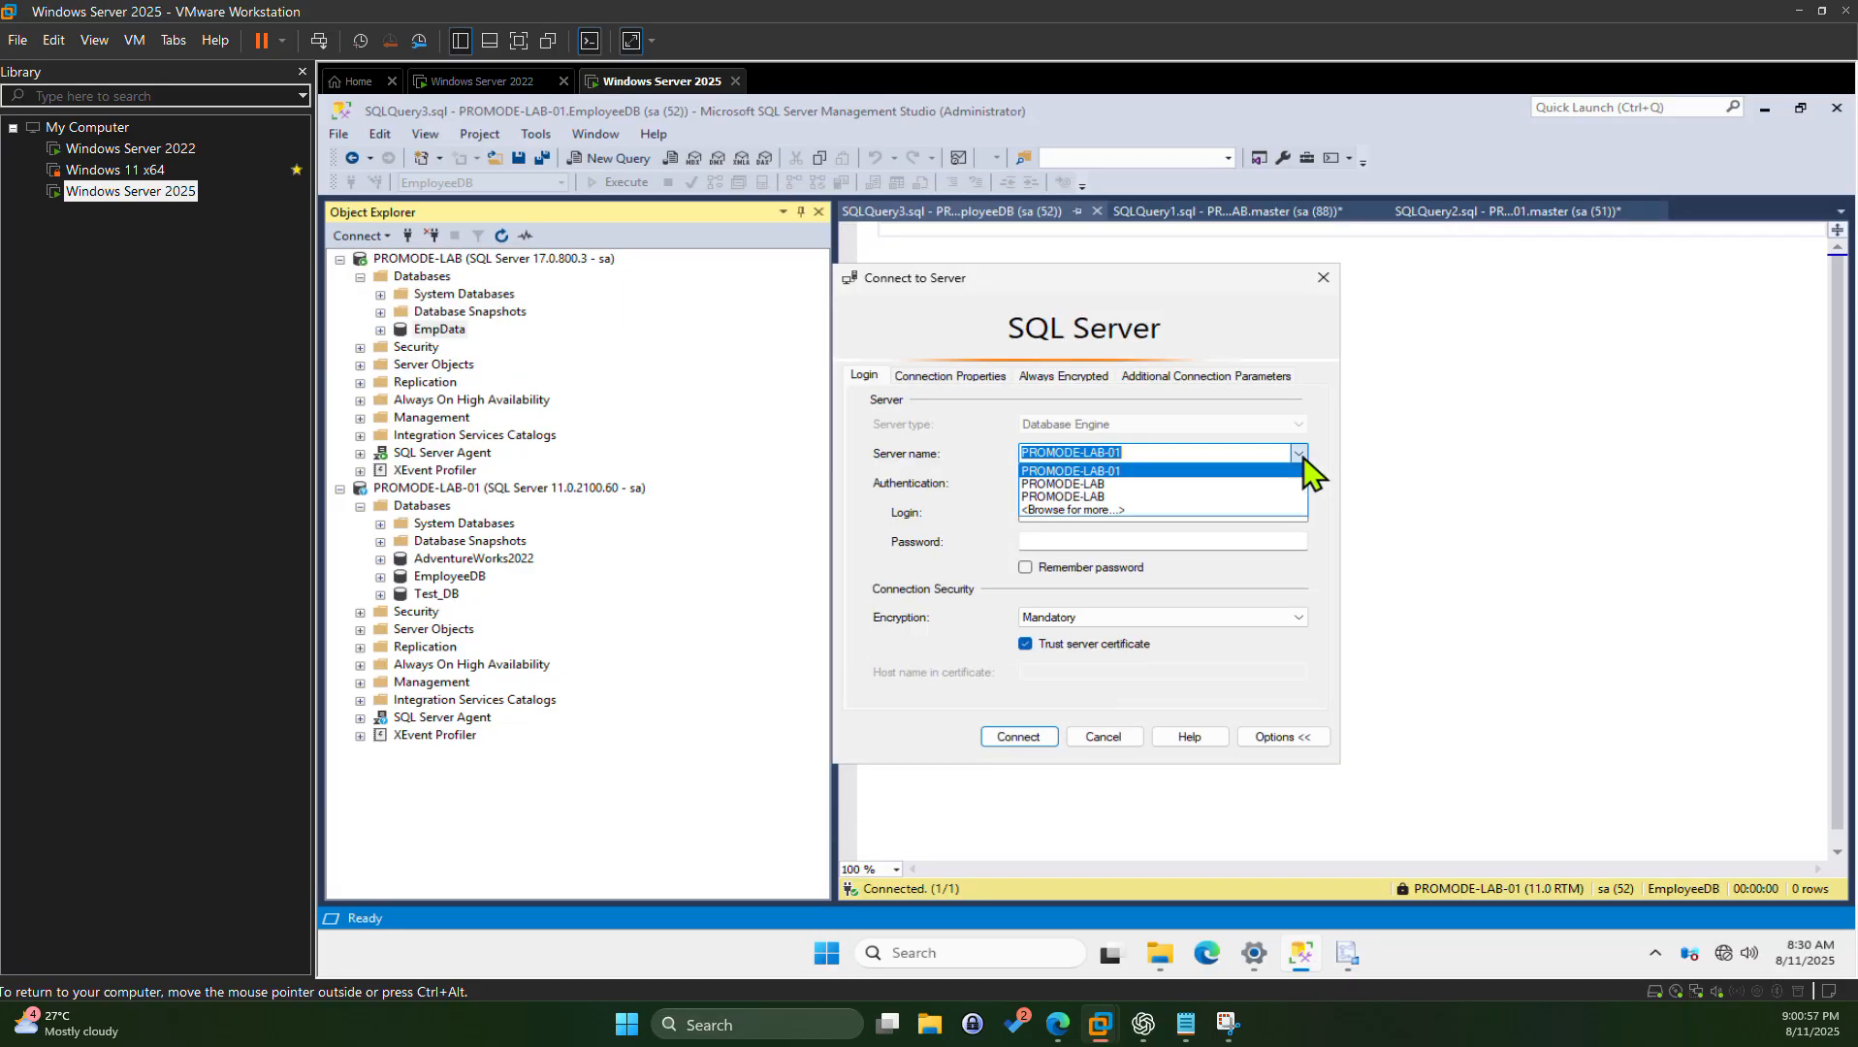
pyautogui.click(1154, 472)
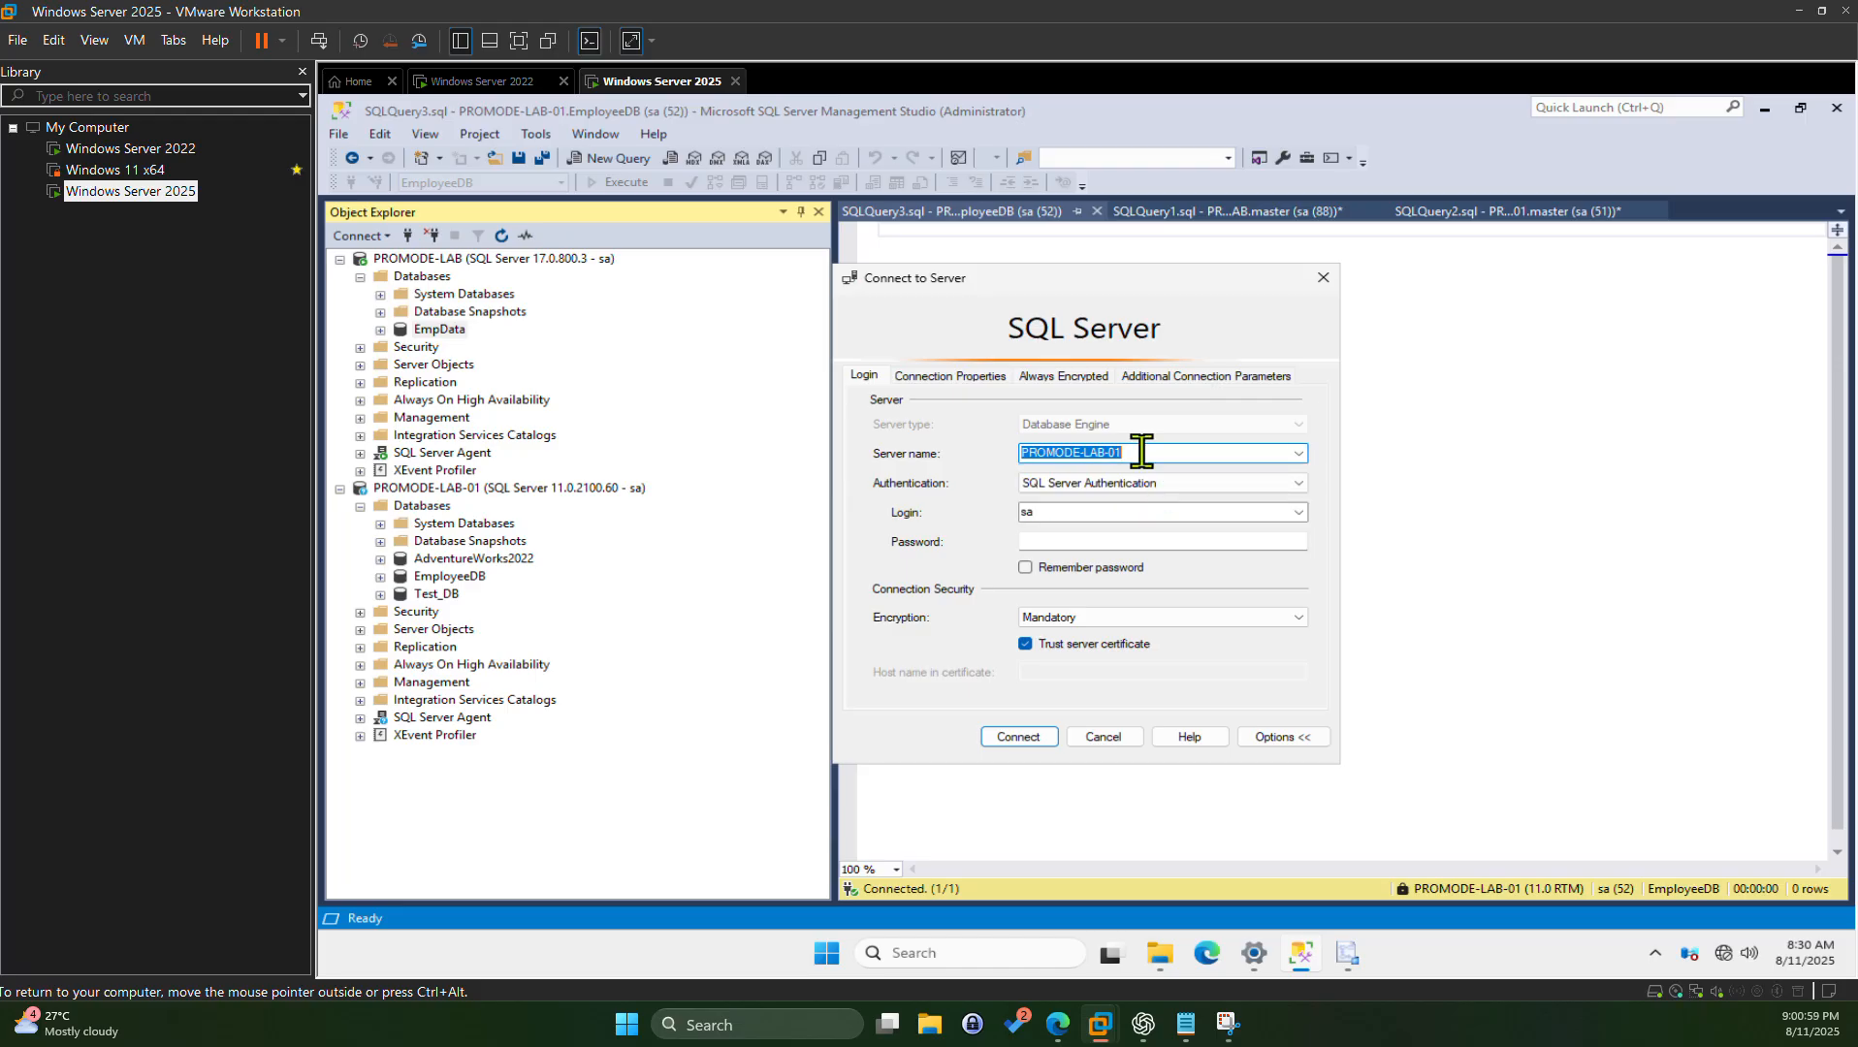
# Step: Copy PROMODE-LAB-01, cancel the connection dialog, and paste it as the source Server name
pyautogui.rightClick(1140, 451)
pyautogui.click(1195, 515)
pyautogui.click(1104, 736)
pyautogui.click(1348, 952)
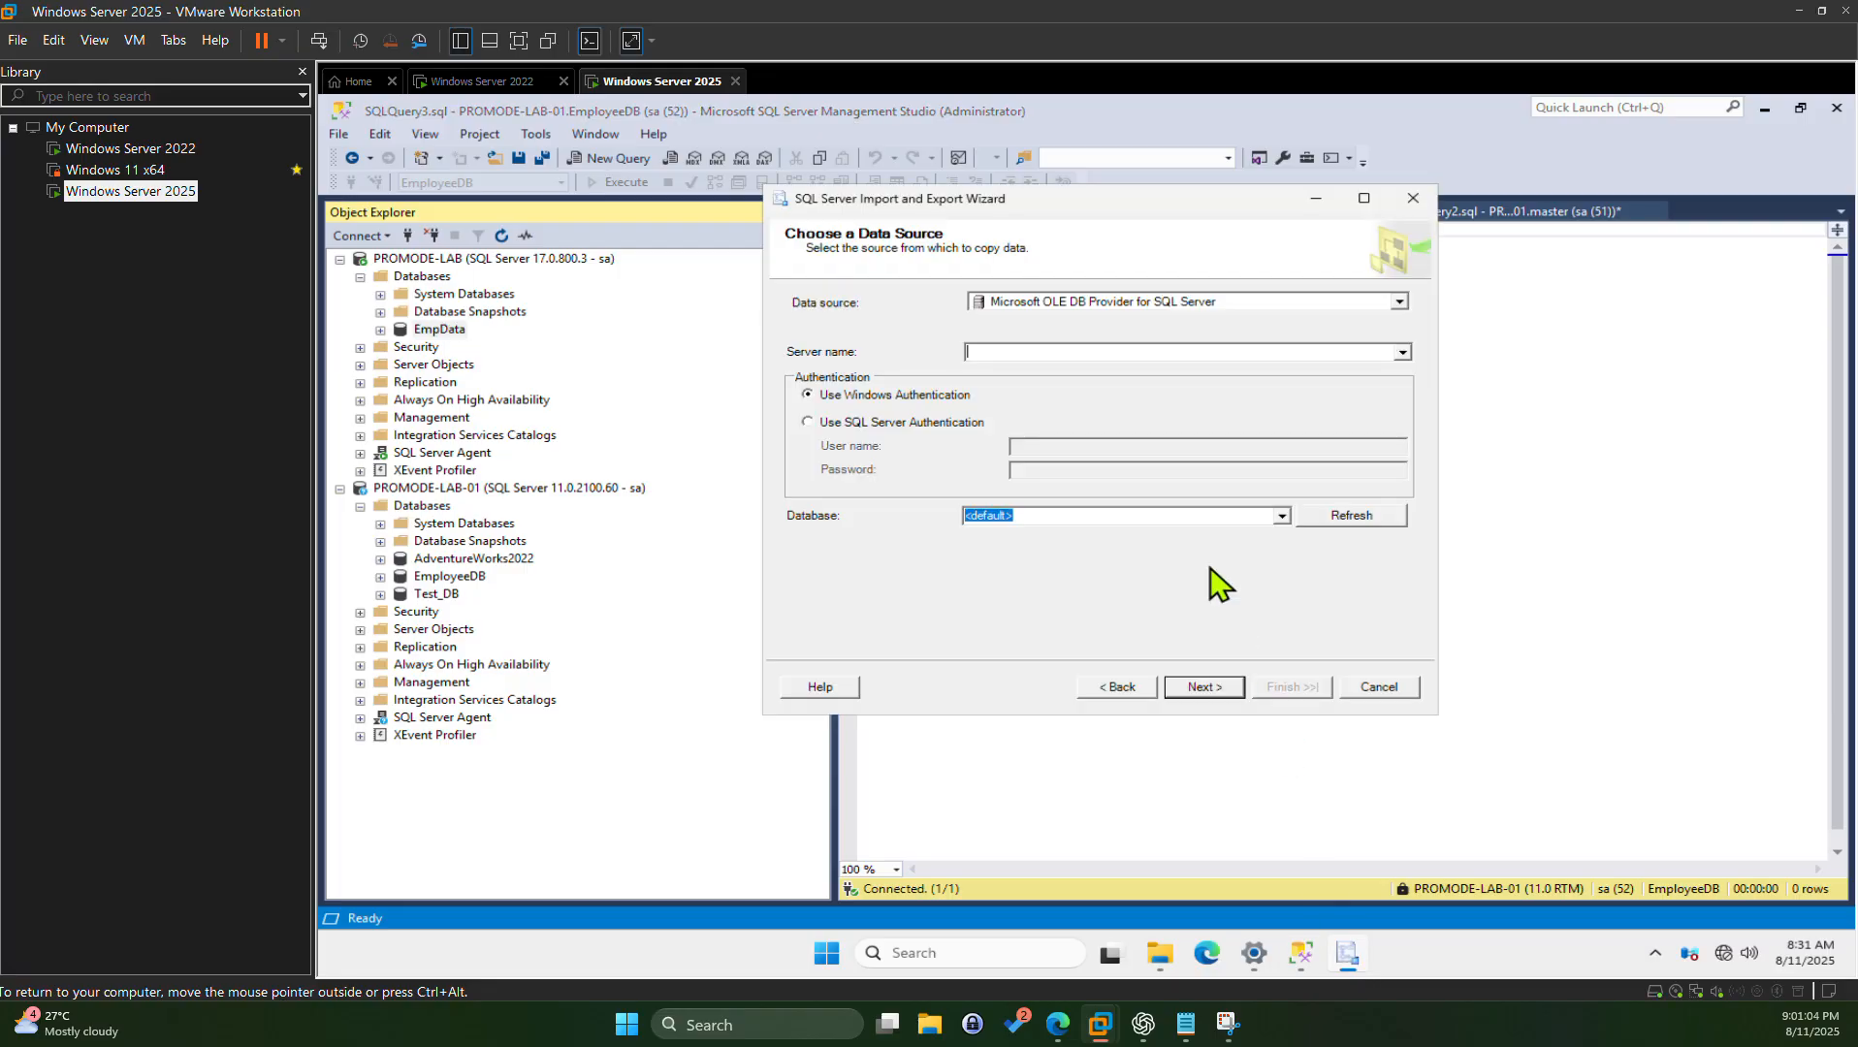
pyautogui.hotkey('ctrl', 'v')
# Step: Use SQL Server Authentication for the source with login sa and its password
pyautogui.click(862, 422)
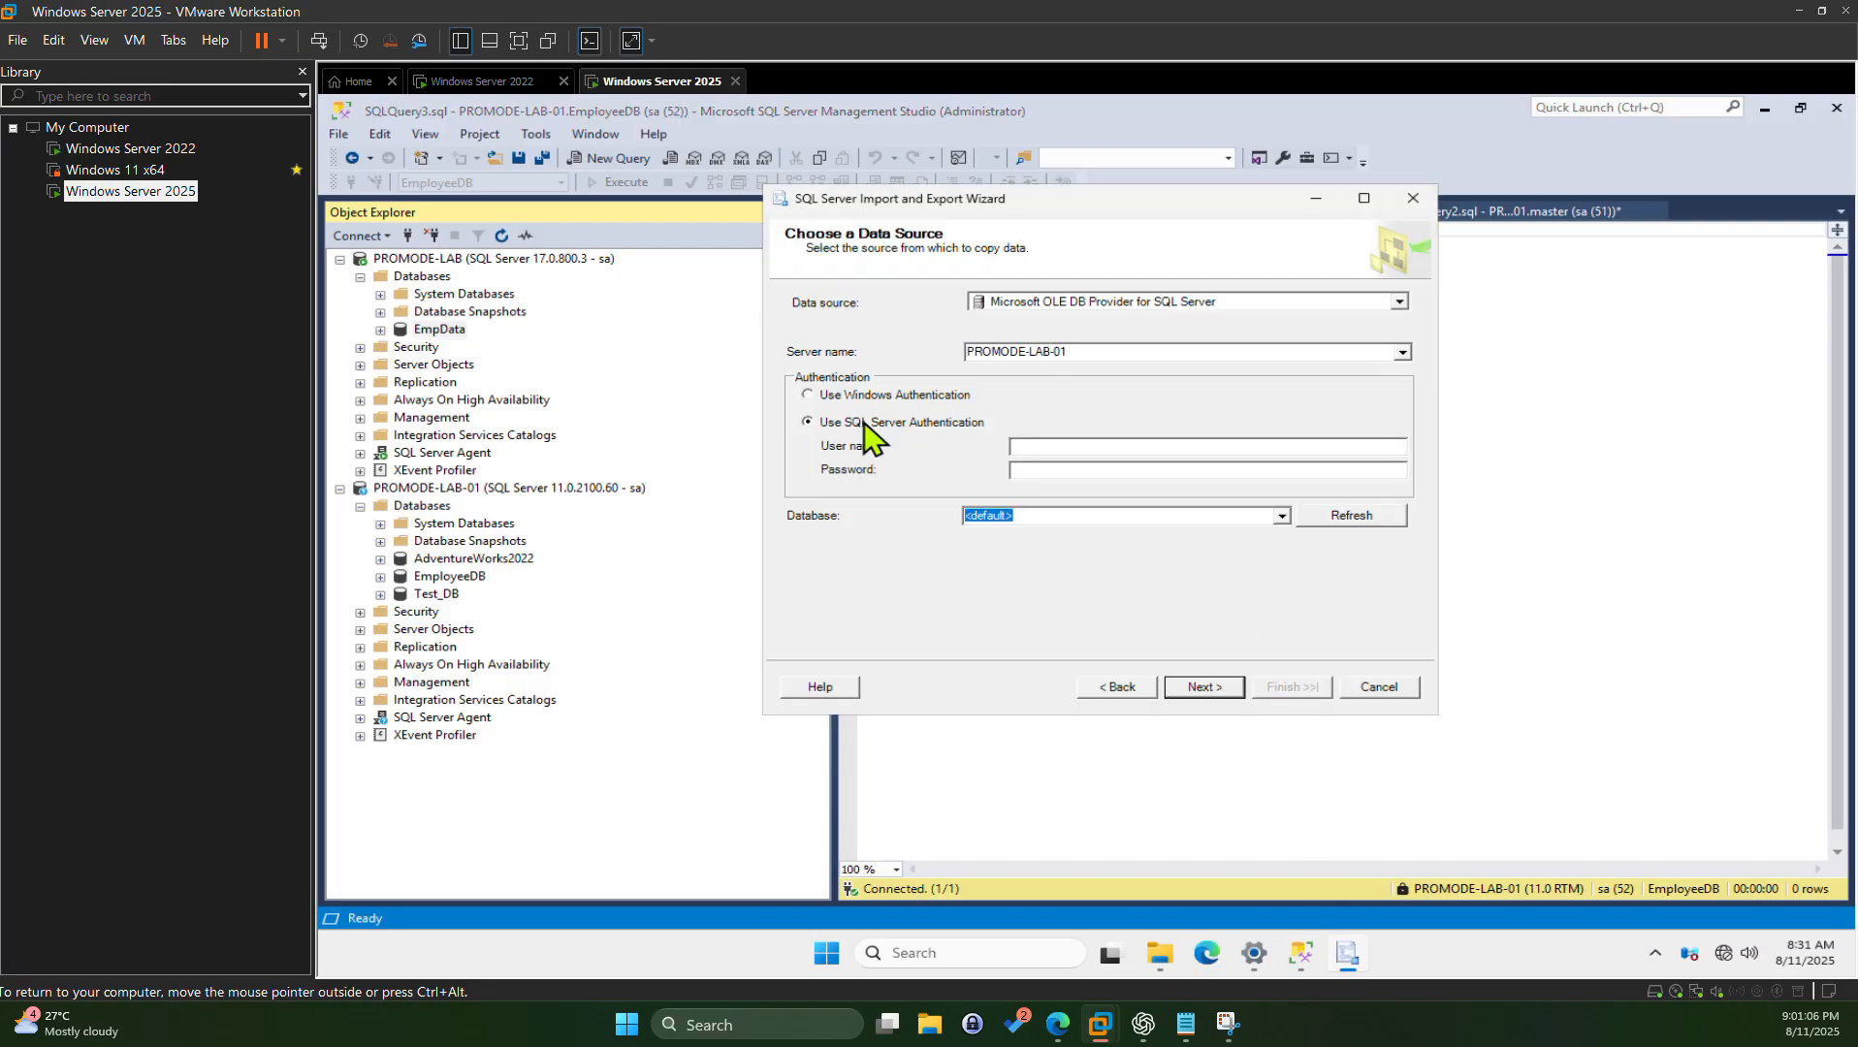
pyautogui.click(1073, 448)
pyautogui.write('sa')
pyautogui.write('********')
pyautogui.press('BackSpace')
pyautogui.press('BackSpace')
pyautogui.press('BackSpace')
pyautogui.press('BackSpace')
pyautogui.press('BackSpace')
pyautogui.press('BackSpace')
pyautogui.press('BackSpace')
pyautogui.press('BackSpace')
pyautogui.write('*******')
# Step: Dismiss the login-failed error and retype the source password
pyautogui.click(1281, 515)
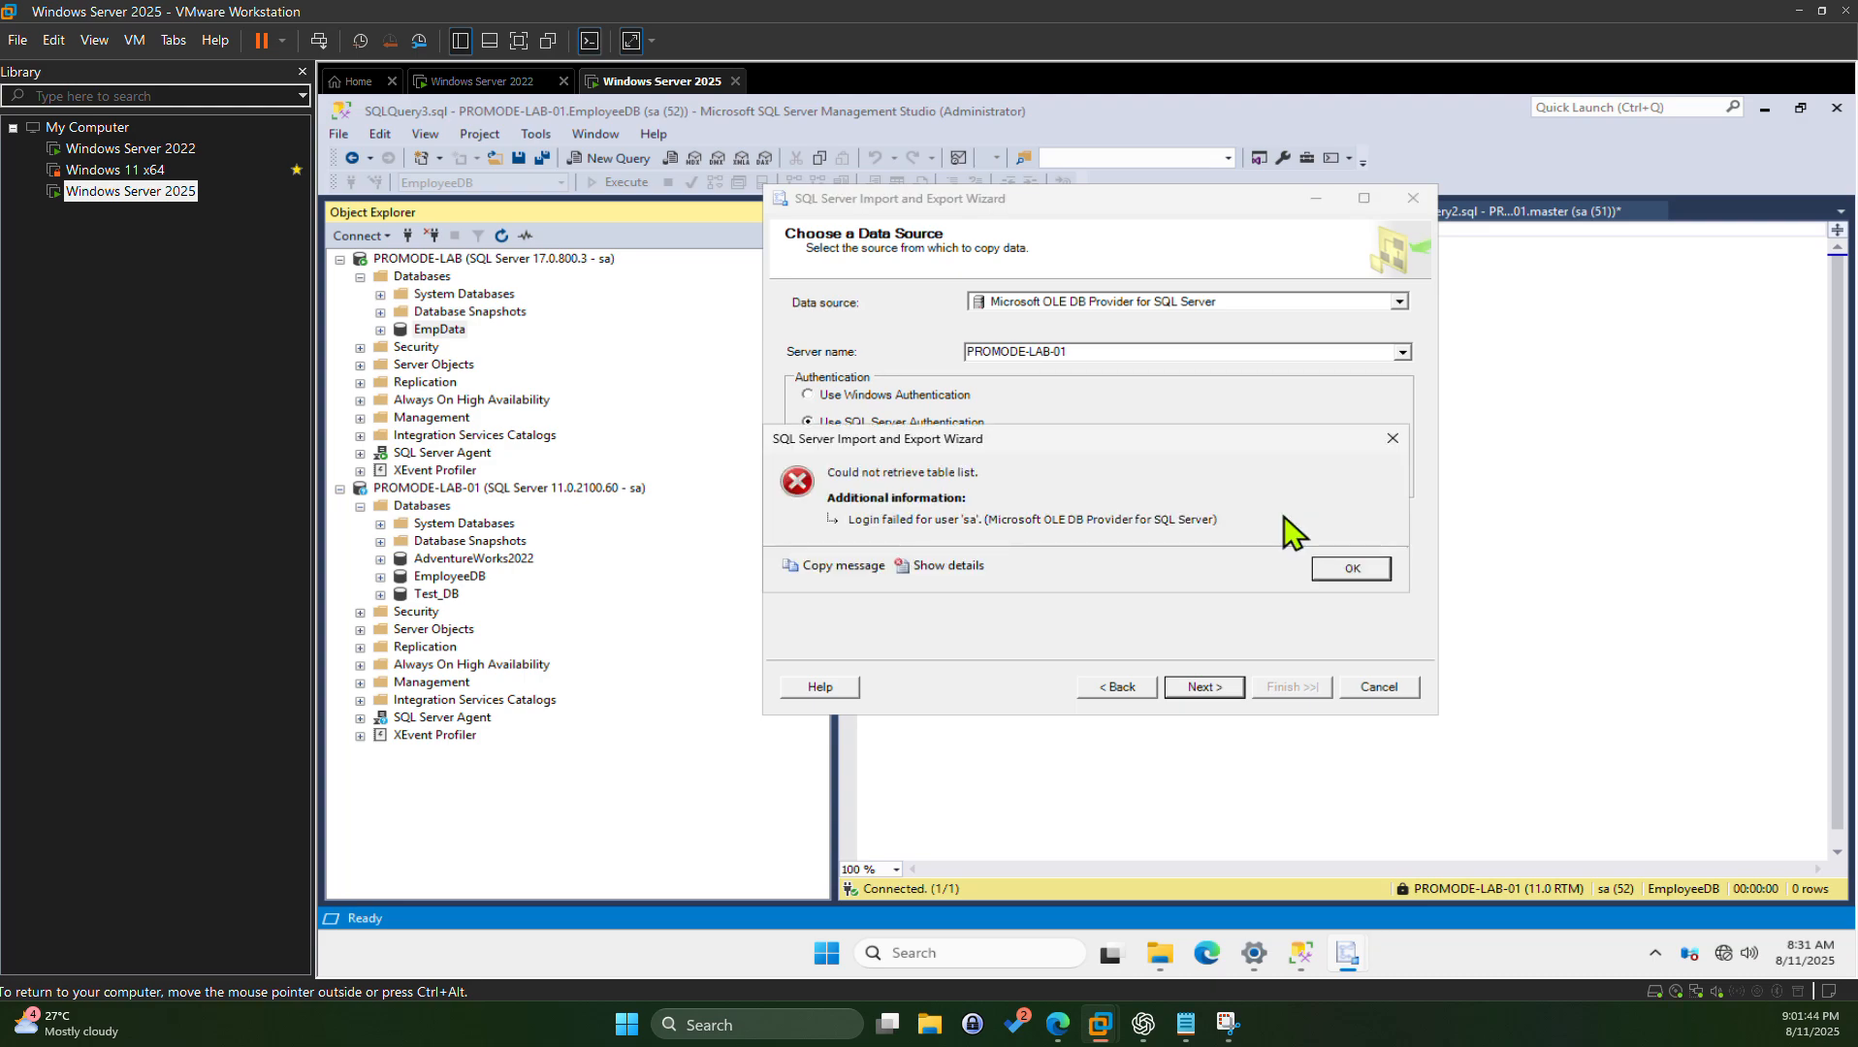
pyautogui.click(1363, 573)
pyautogui.click(1099, 494)
pyautogui.doubleClick(1094, 471)
pyautogui.write('****')
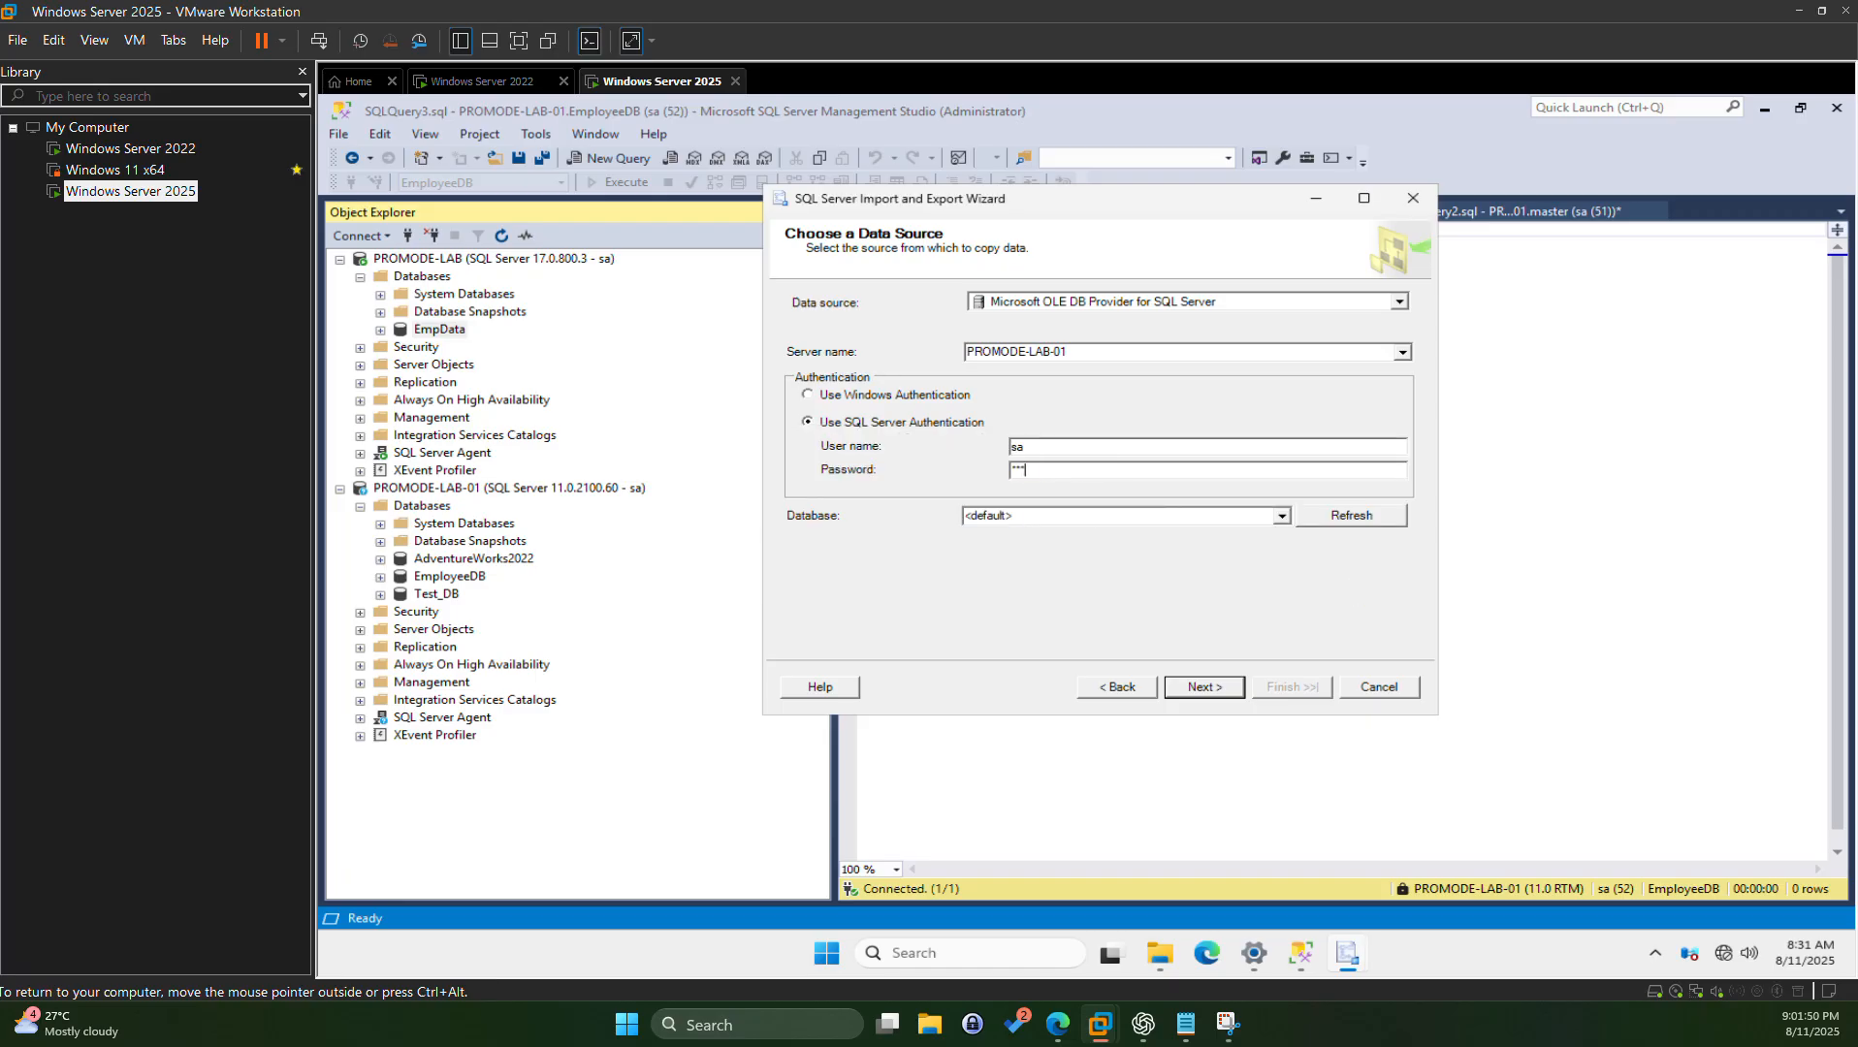
pyautogui.write('***')
# Step: Reload the database list, pick EmployeeDB as source, and continue to the destination page
pyautogui.click(1281, 515)
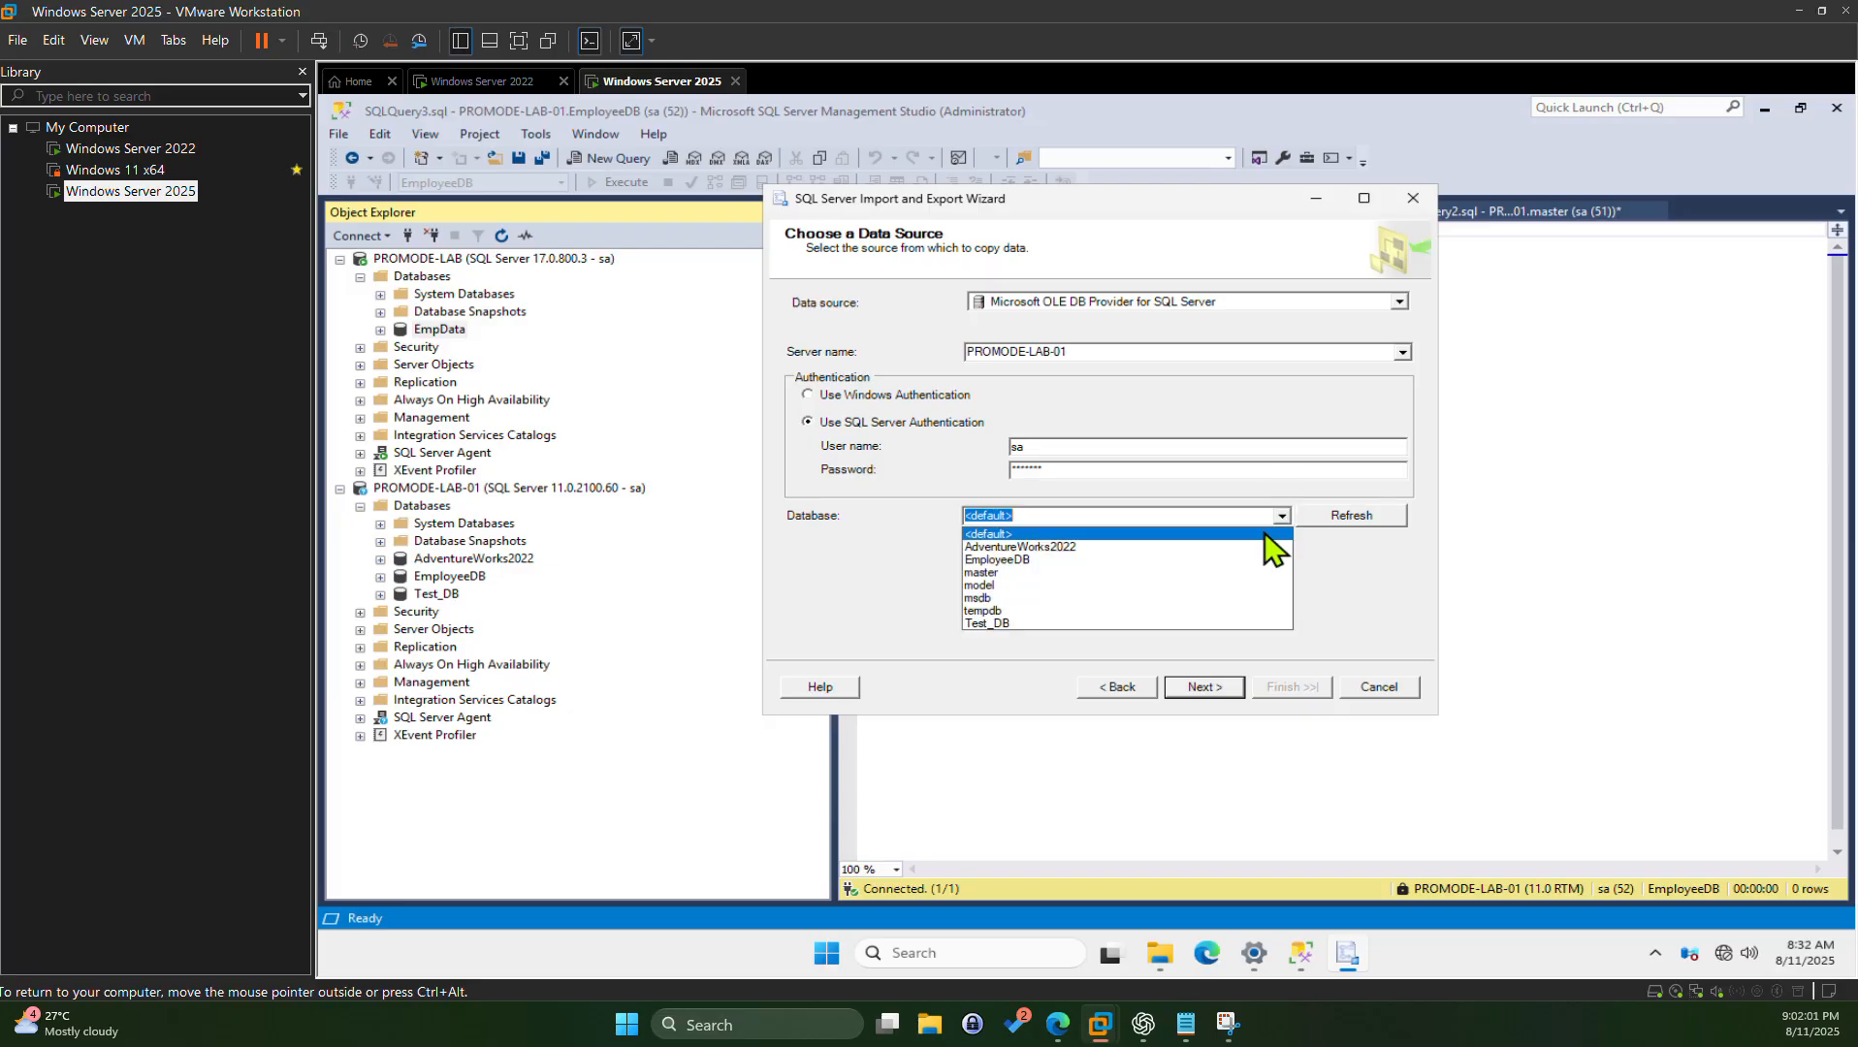
pyautogui.click(1027, 563)
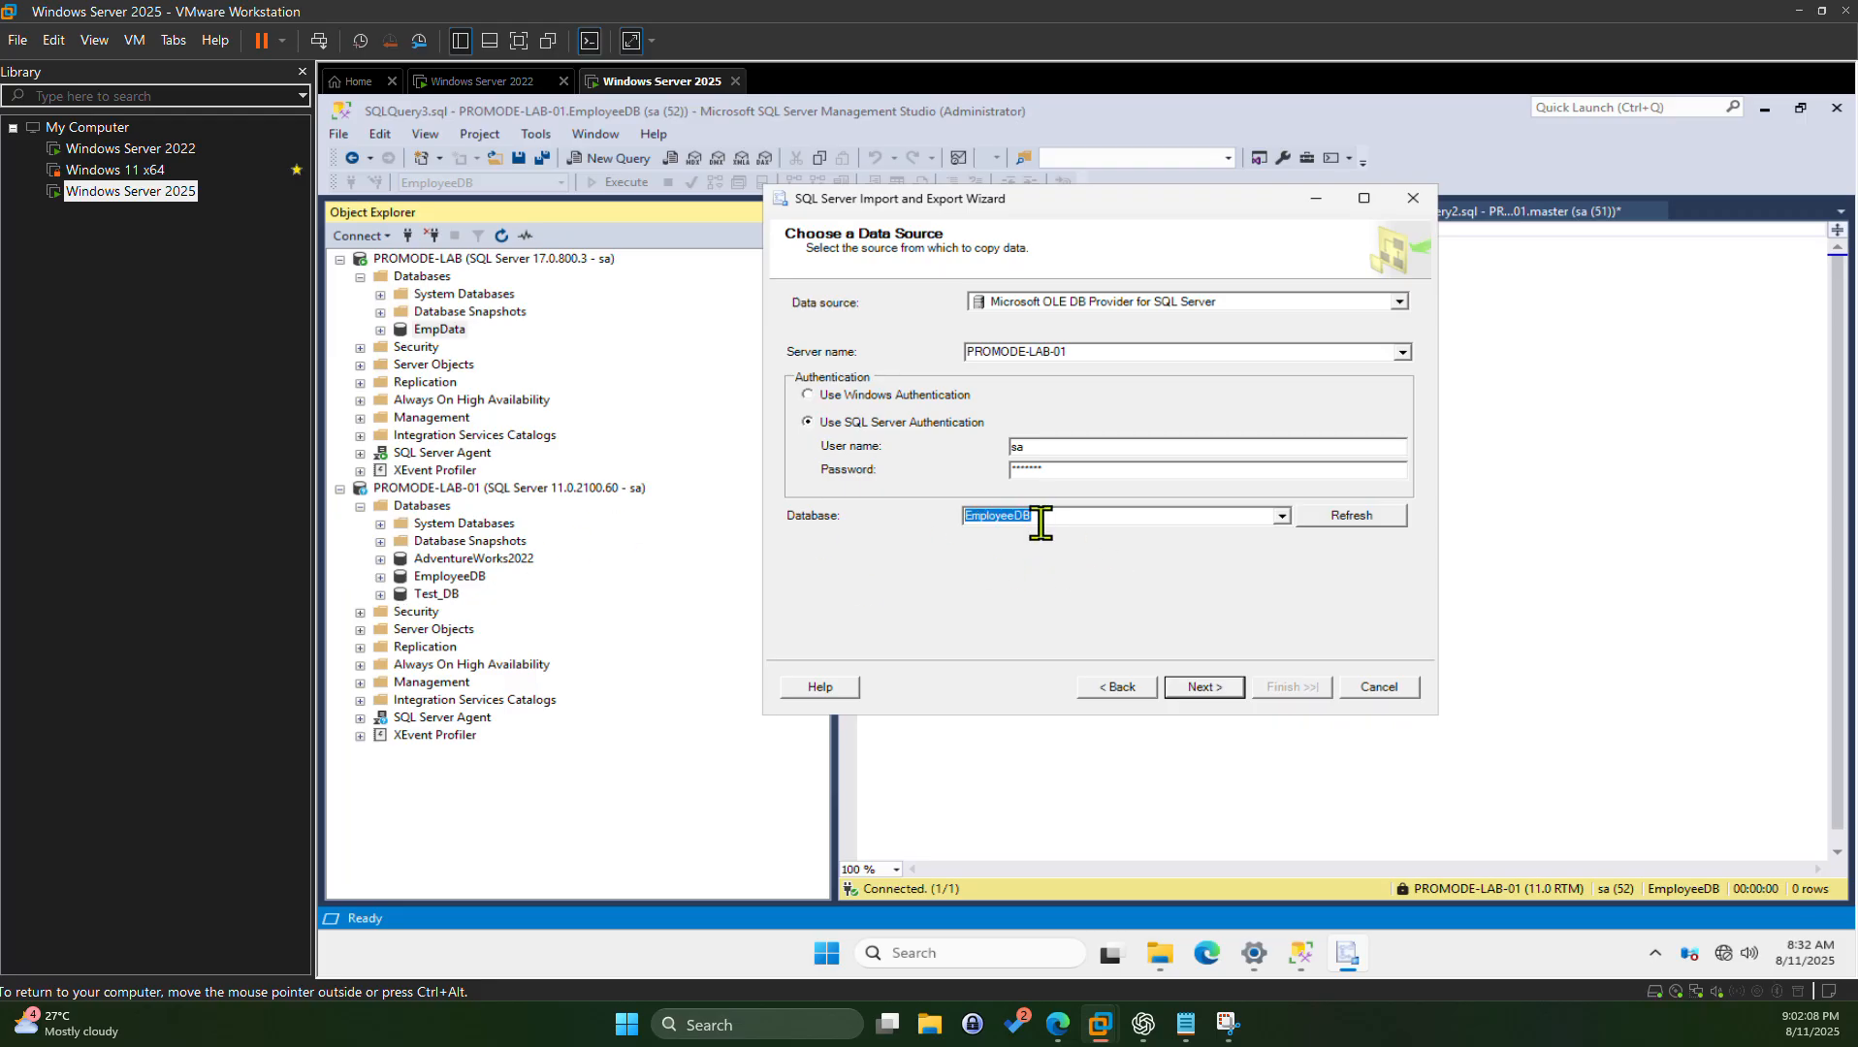
pyautogui.click(1215, 689)
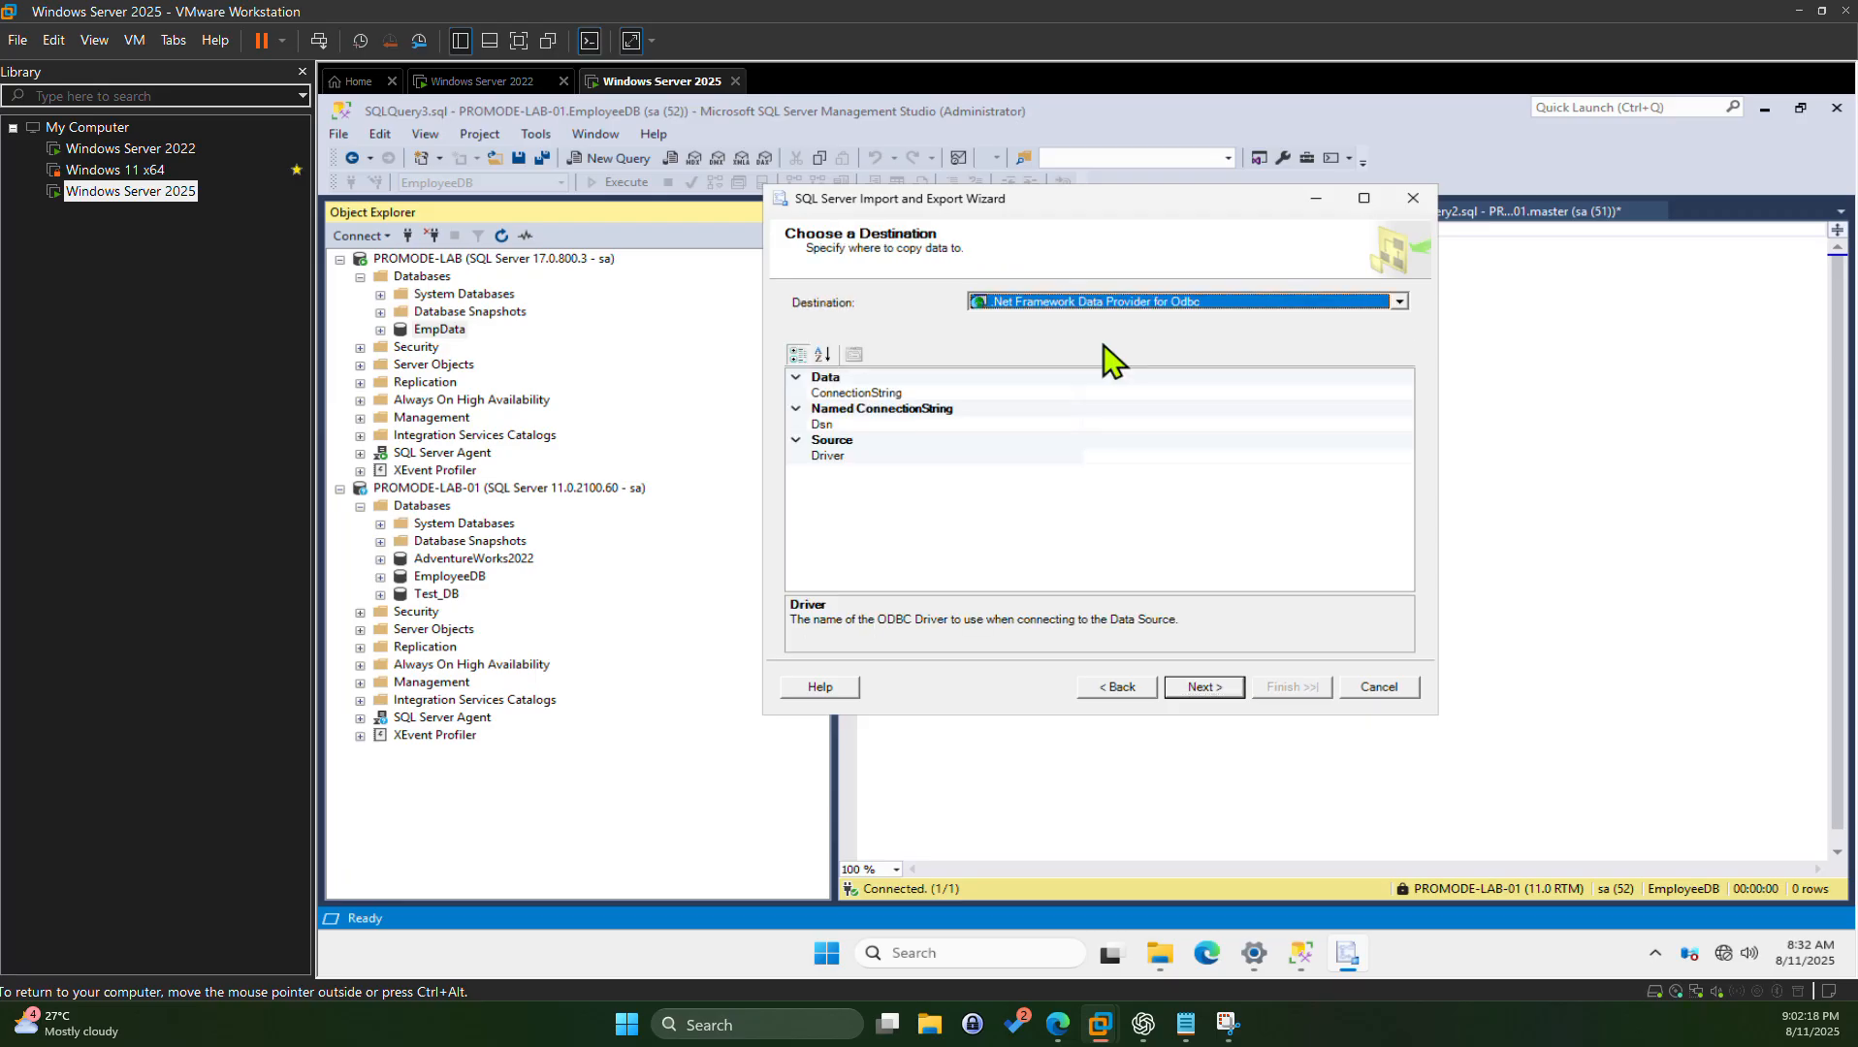
# Step: Pick Microsoft OLE DB Provider for SQL Server from the Destination provider list
pyautogui.click(1170, 301)
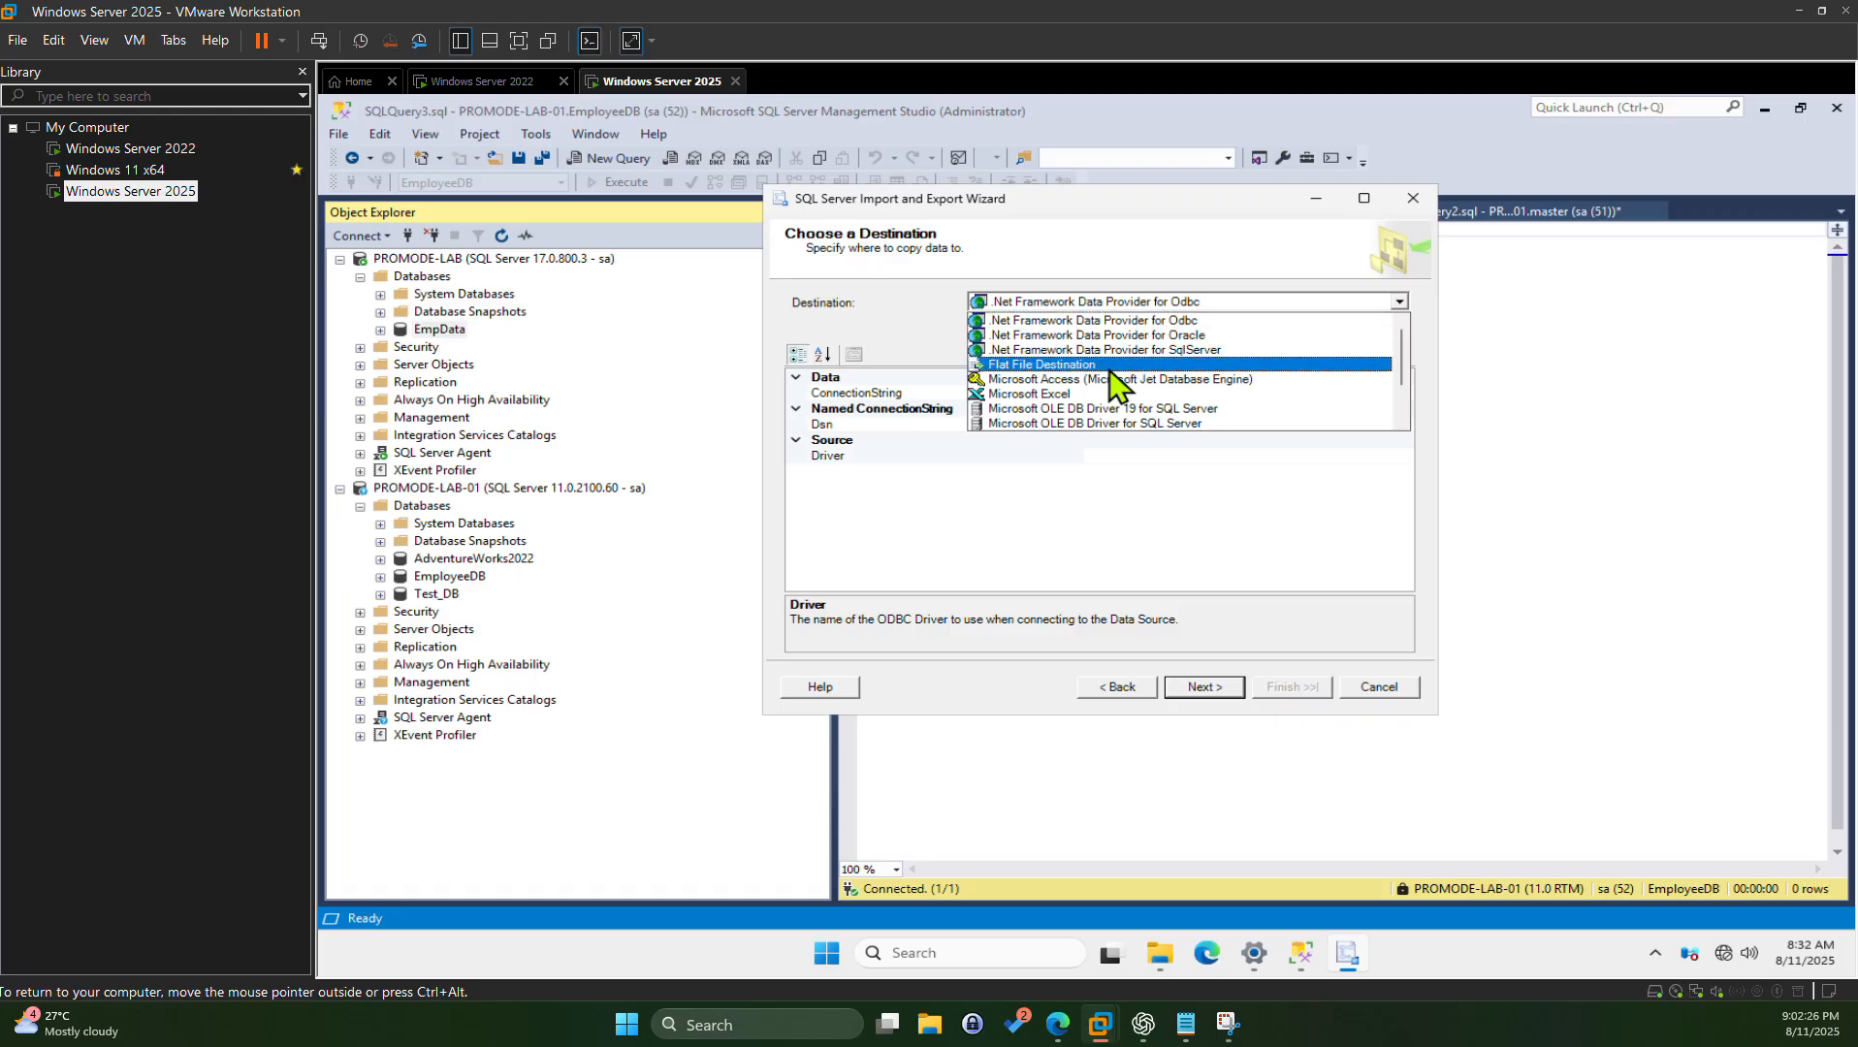
pyautogui.scroll(-1, 1086, 402)
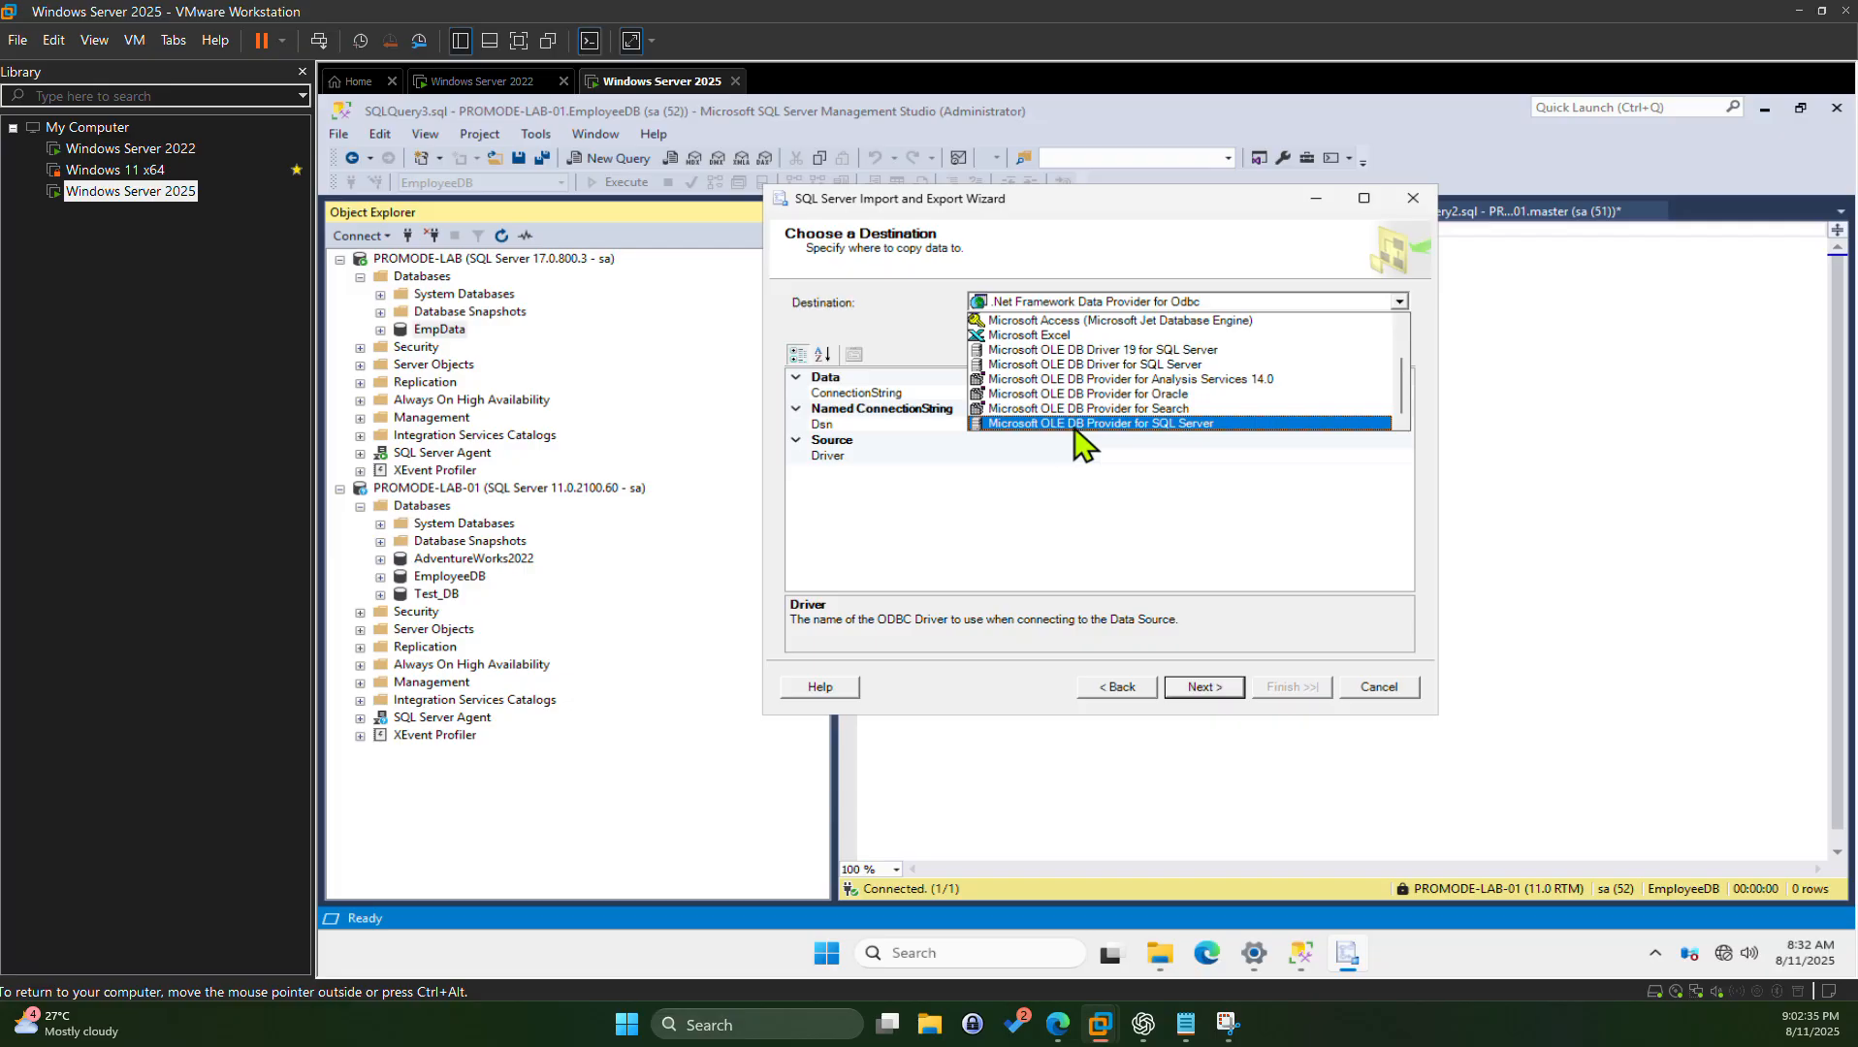
pyautogui.click(1057, 426)
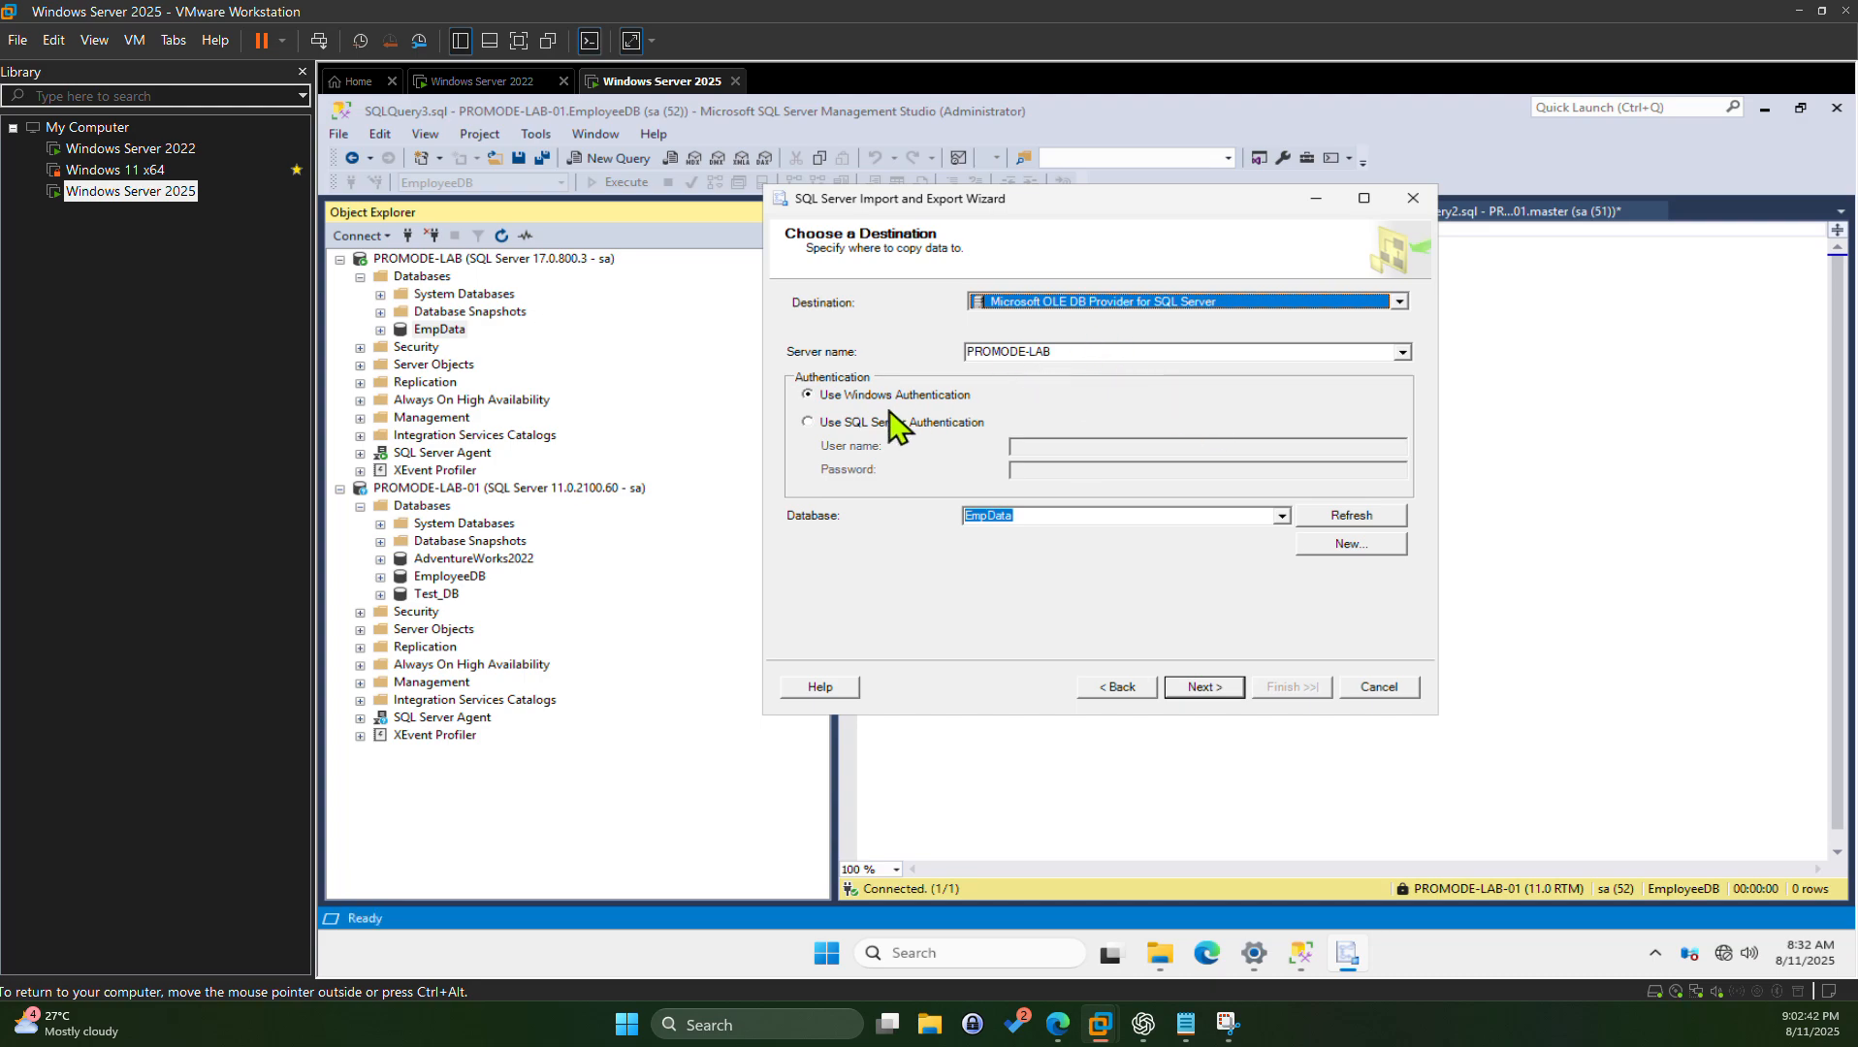
# Step: Log into the PROMODE-LAB destination with SQL Server Authentication as sa, keep EmpData, and continue
pyautogui.click(840, 427)
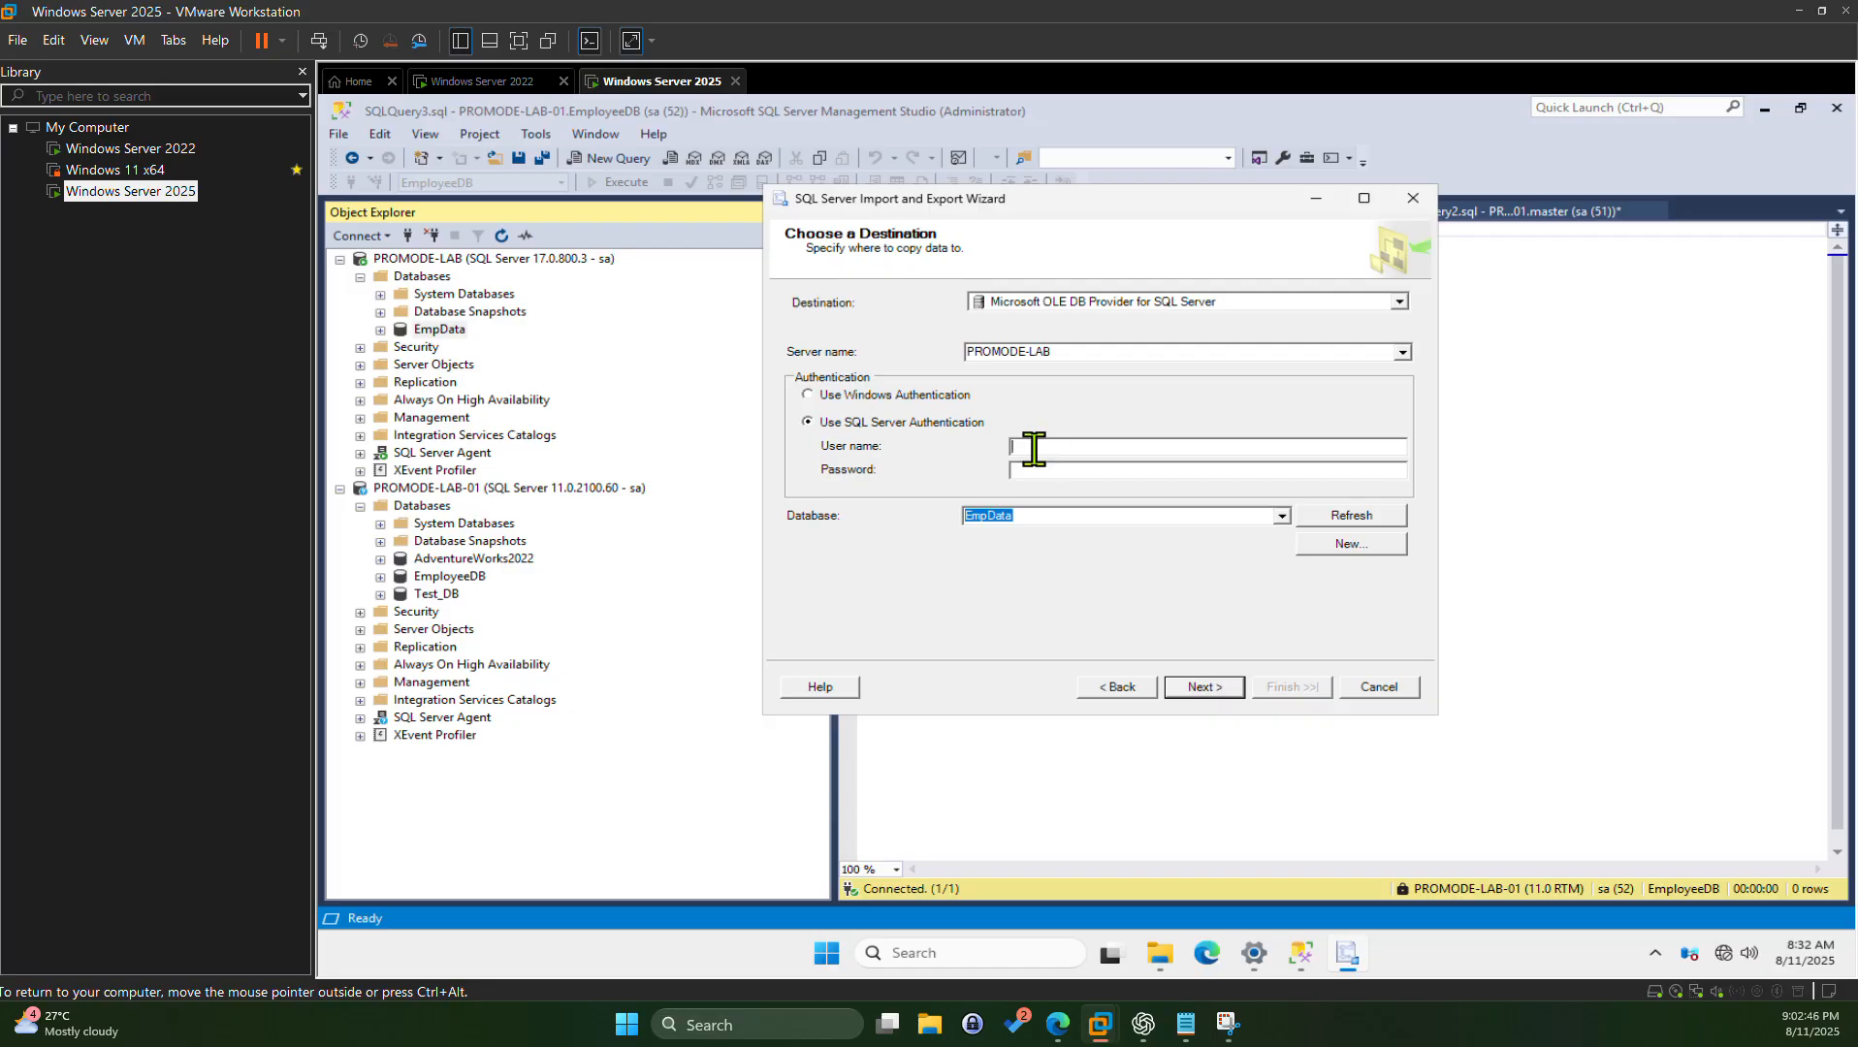
pyautogui.write('sa*******')
pyautogui.click(1281, 516)
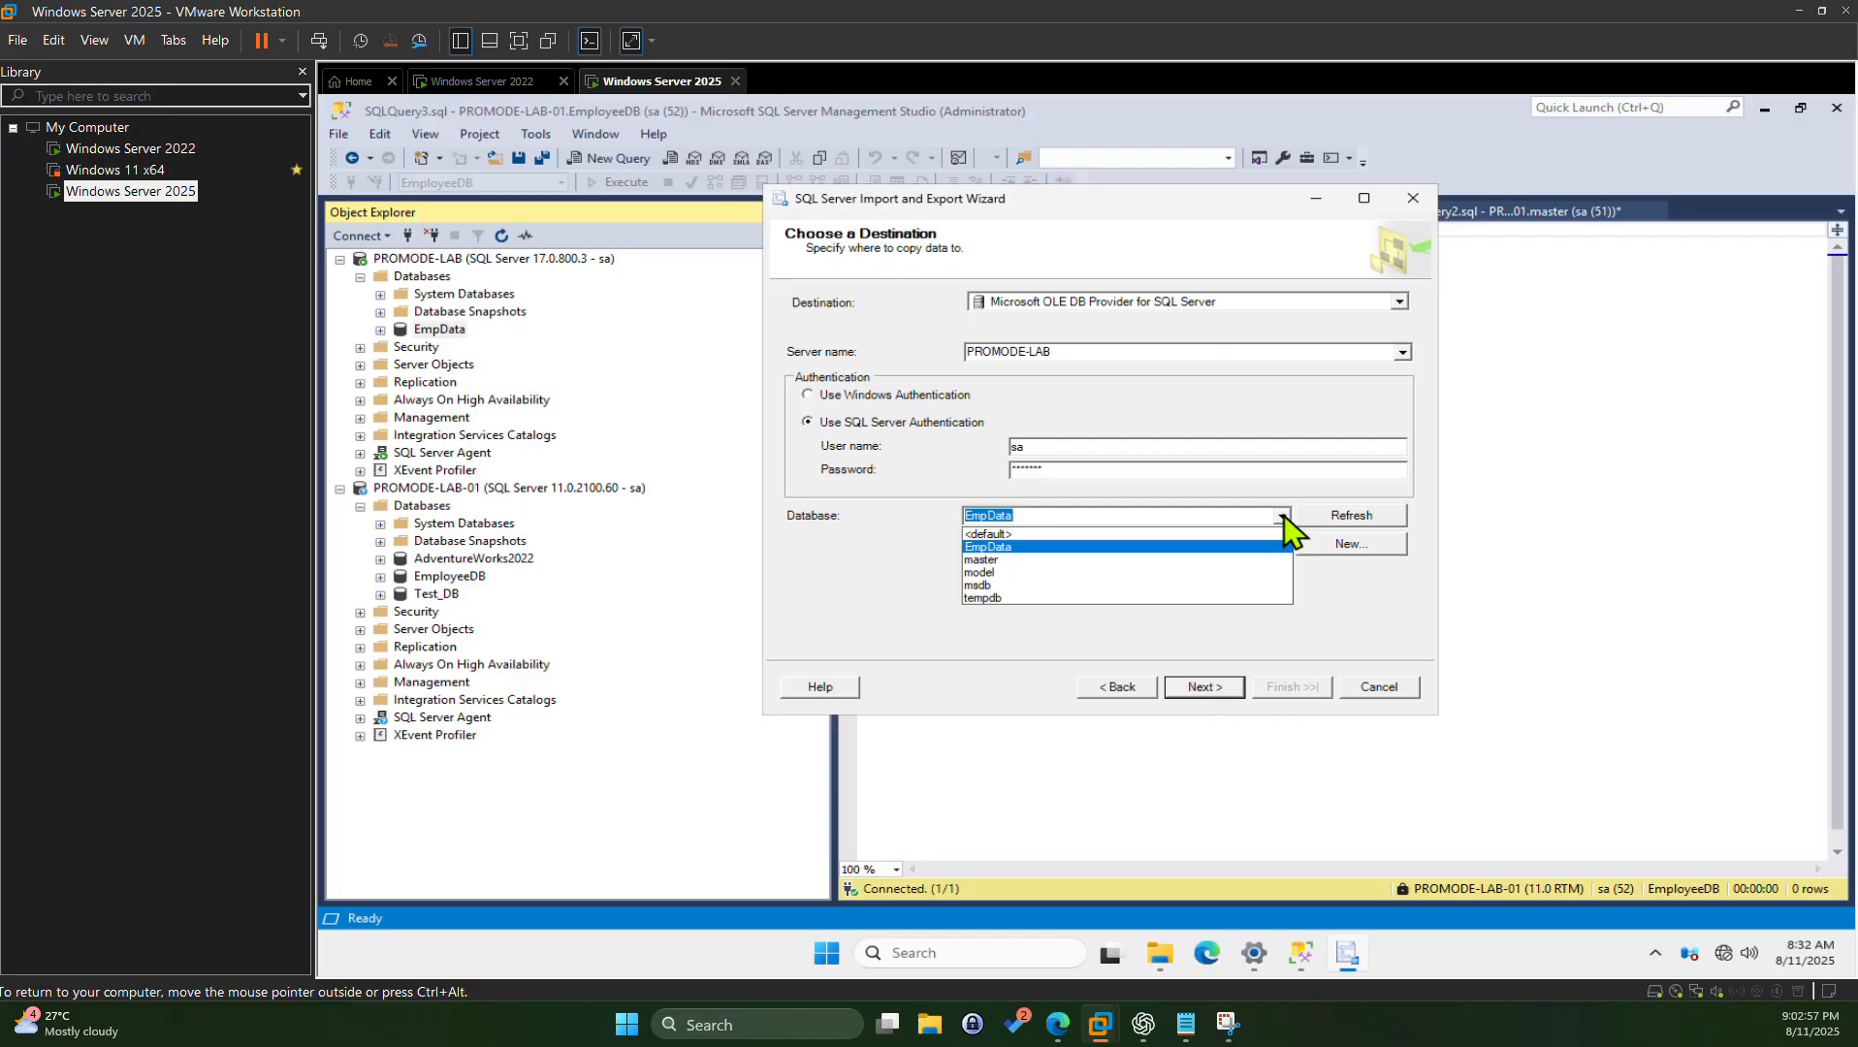
pyautogui.click(1285, 523)
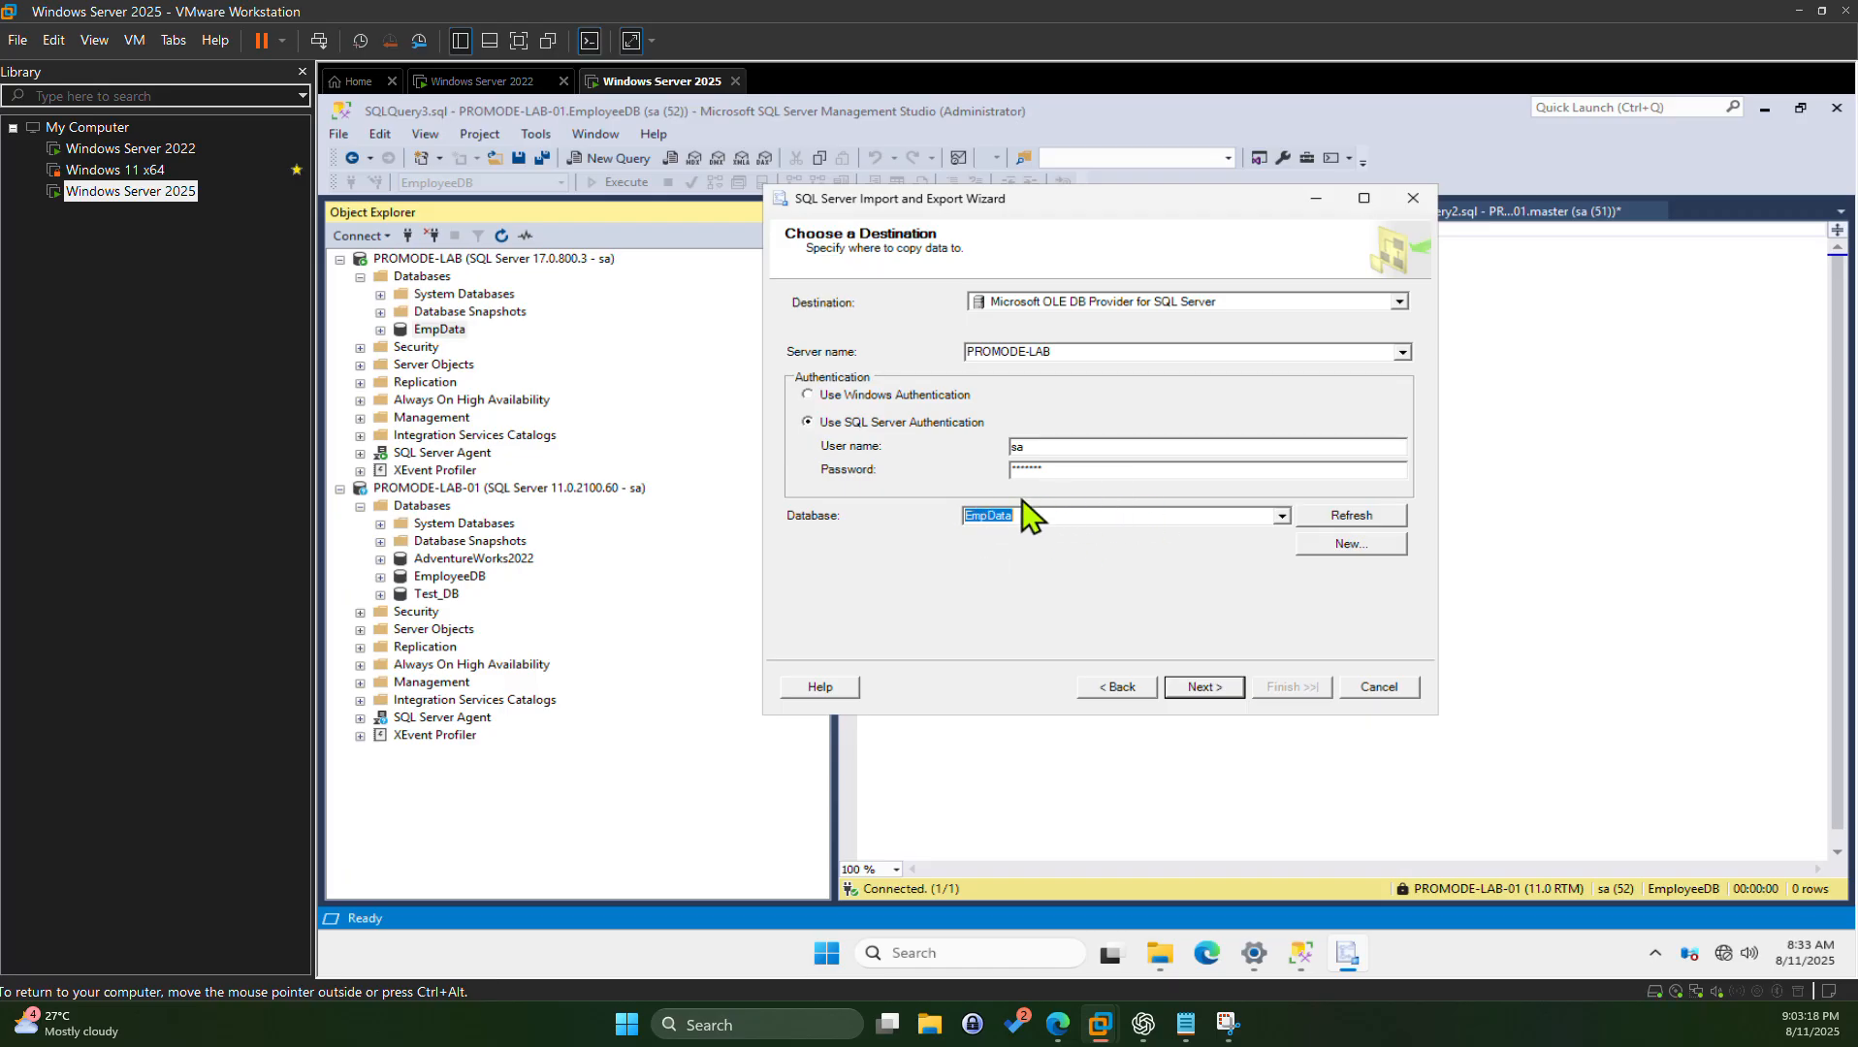
pyautogui.click(1205, 687)
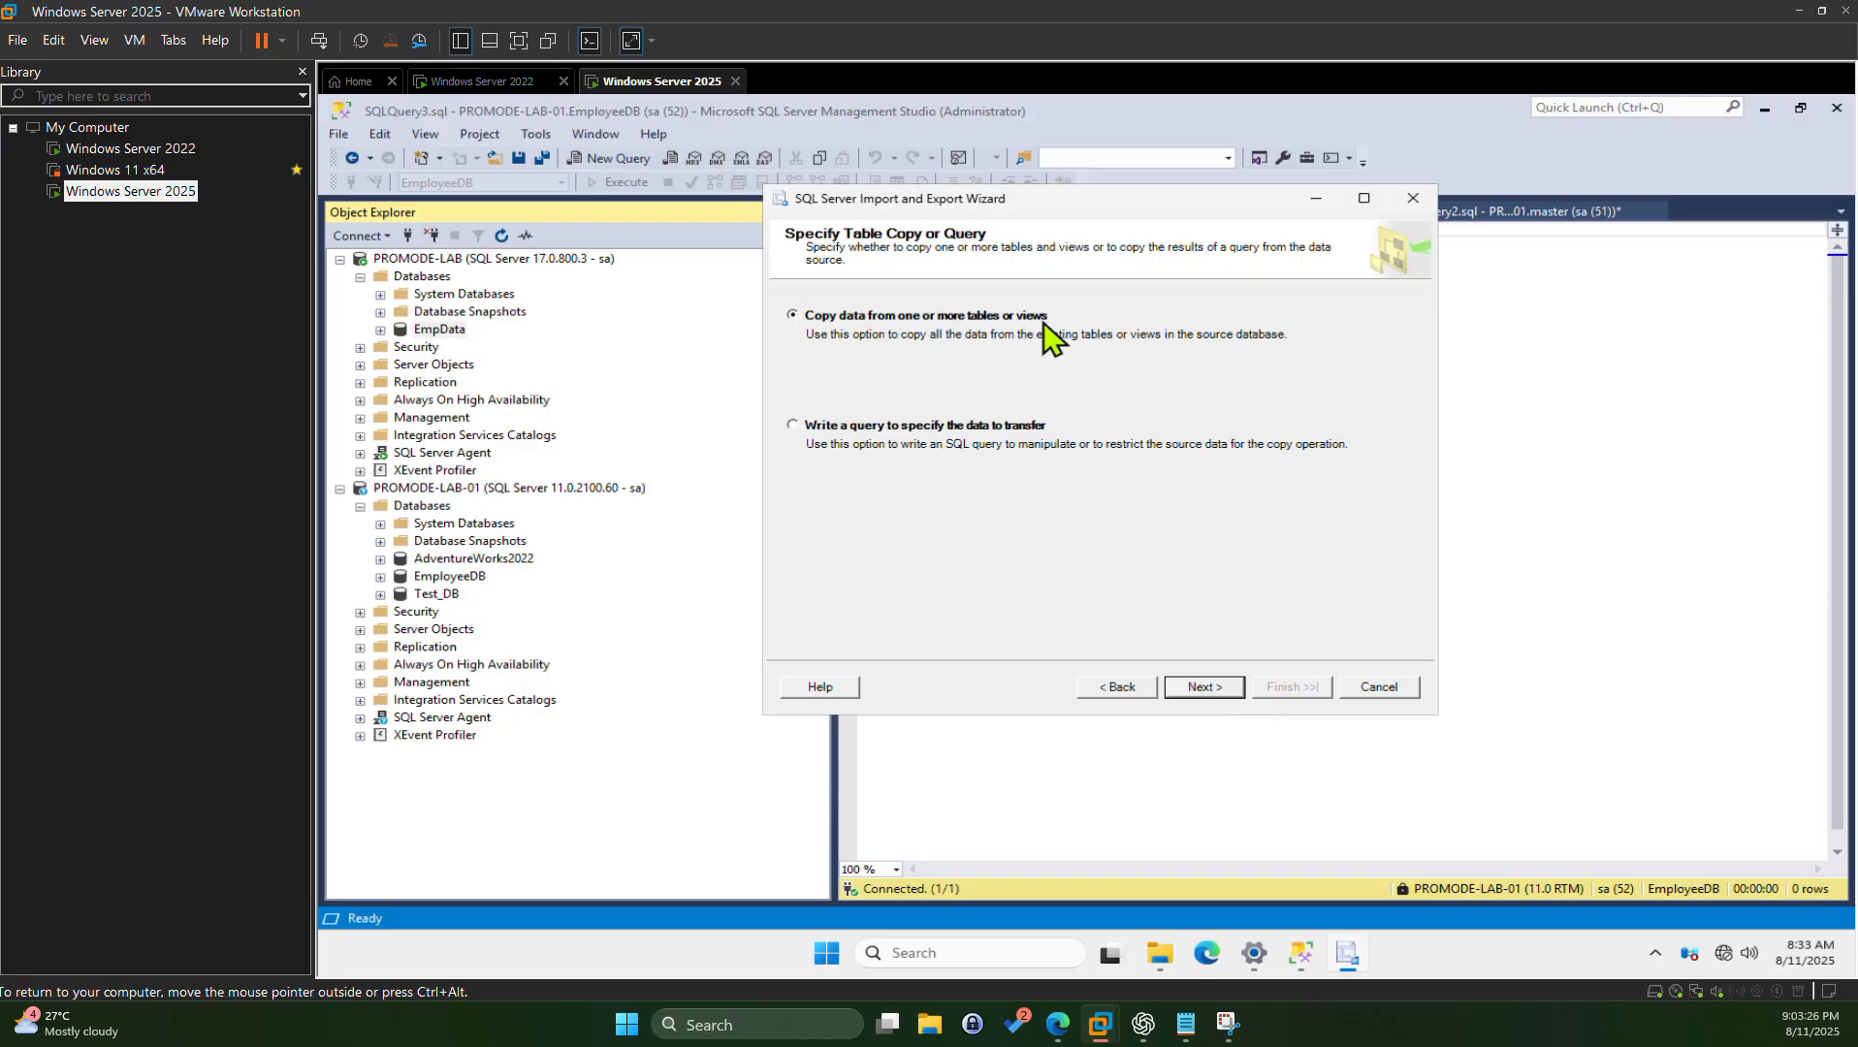
# Step: Choose to copy data from tables and try out the table selection checkboxes
pyautogui.click(1203, 687)
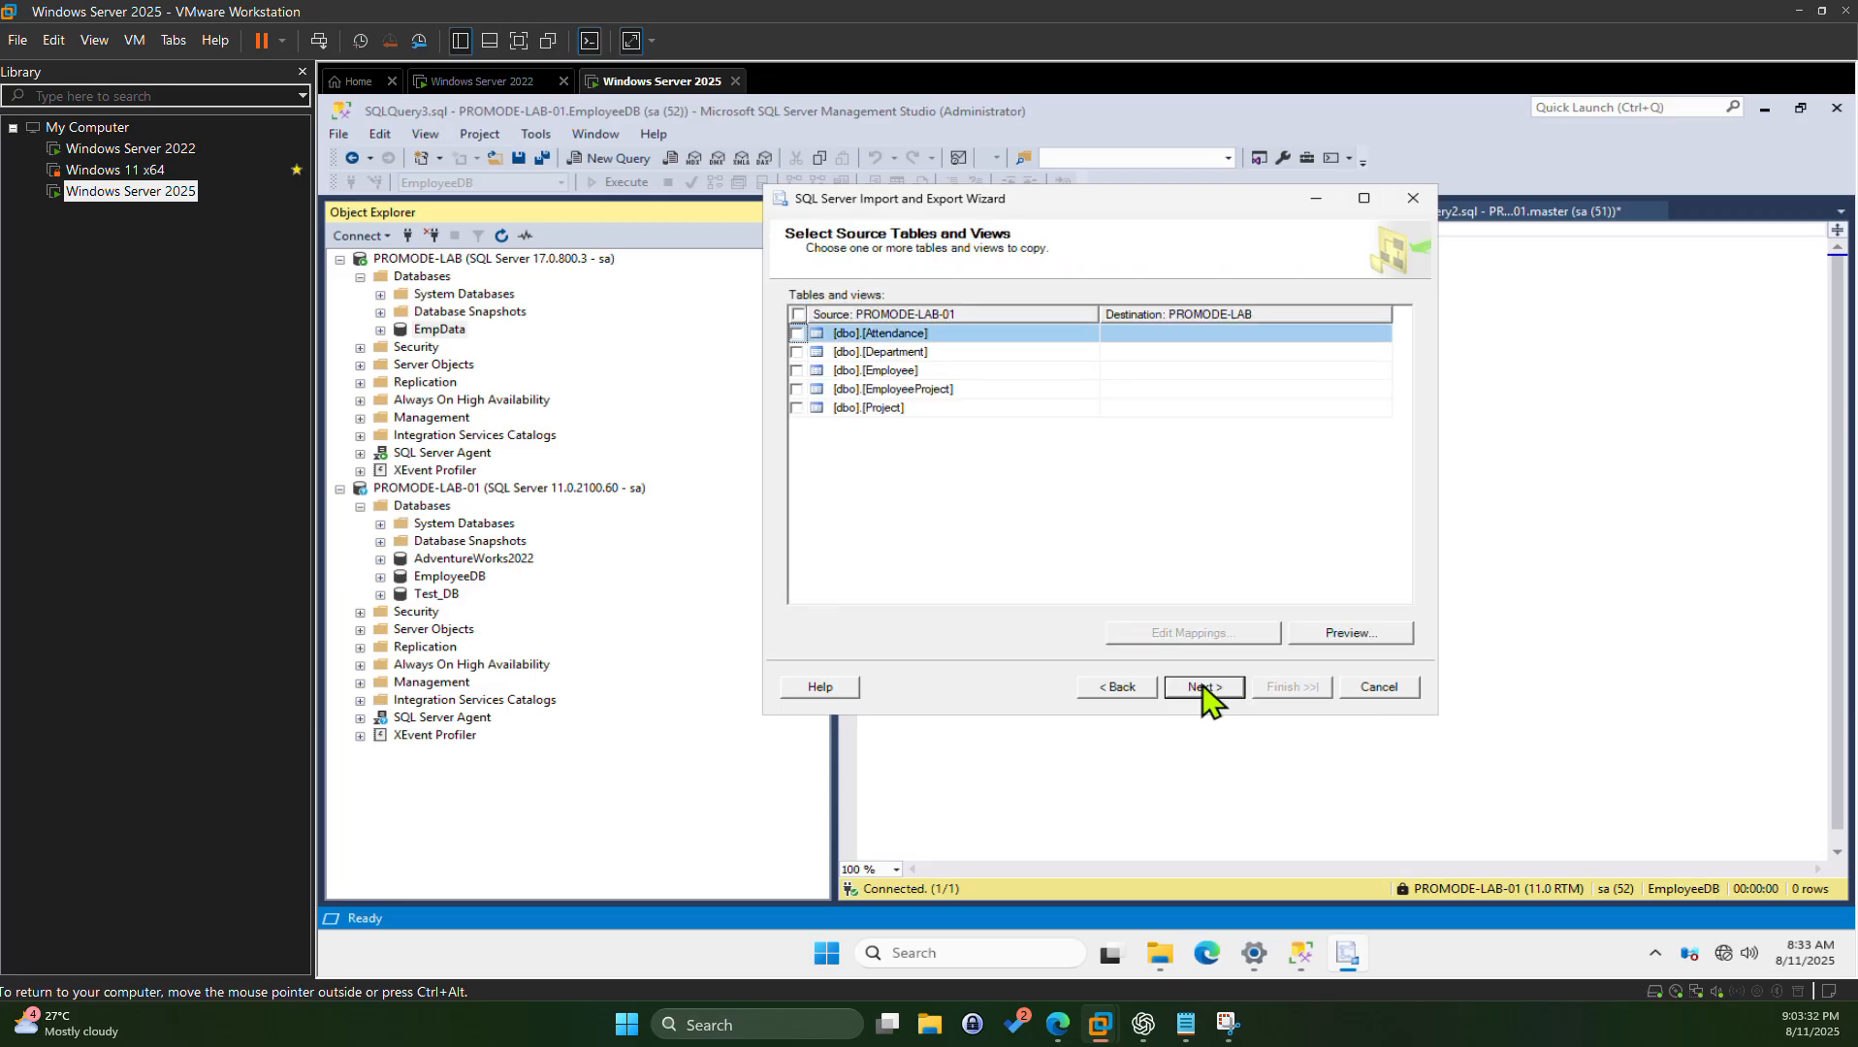
pyautogui.click(798, 314)
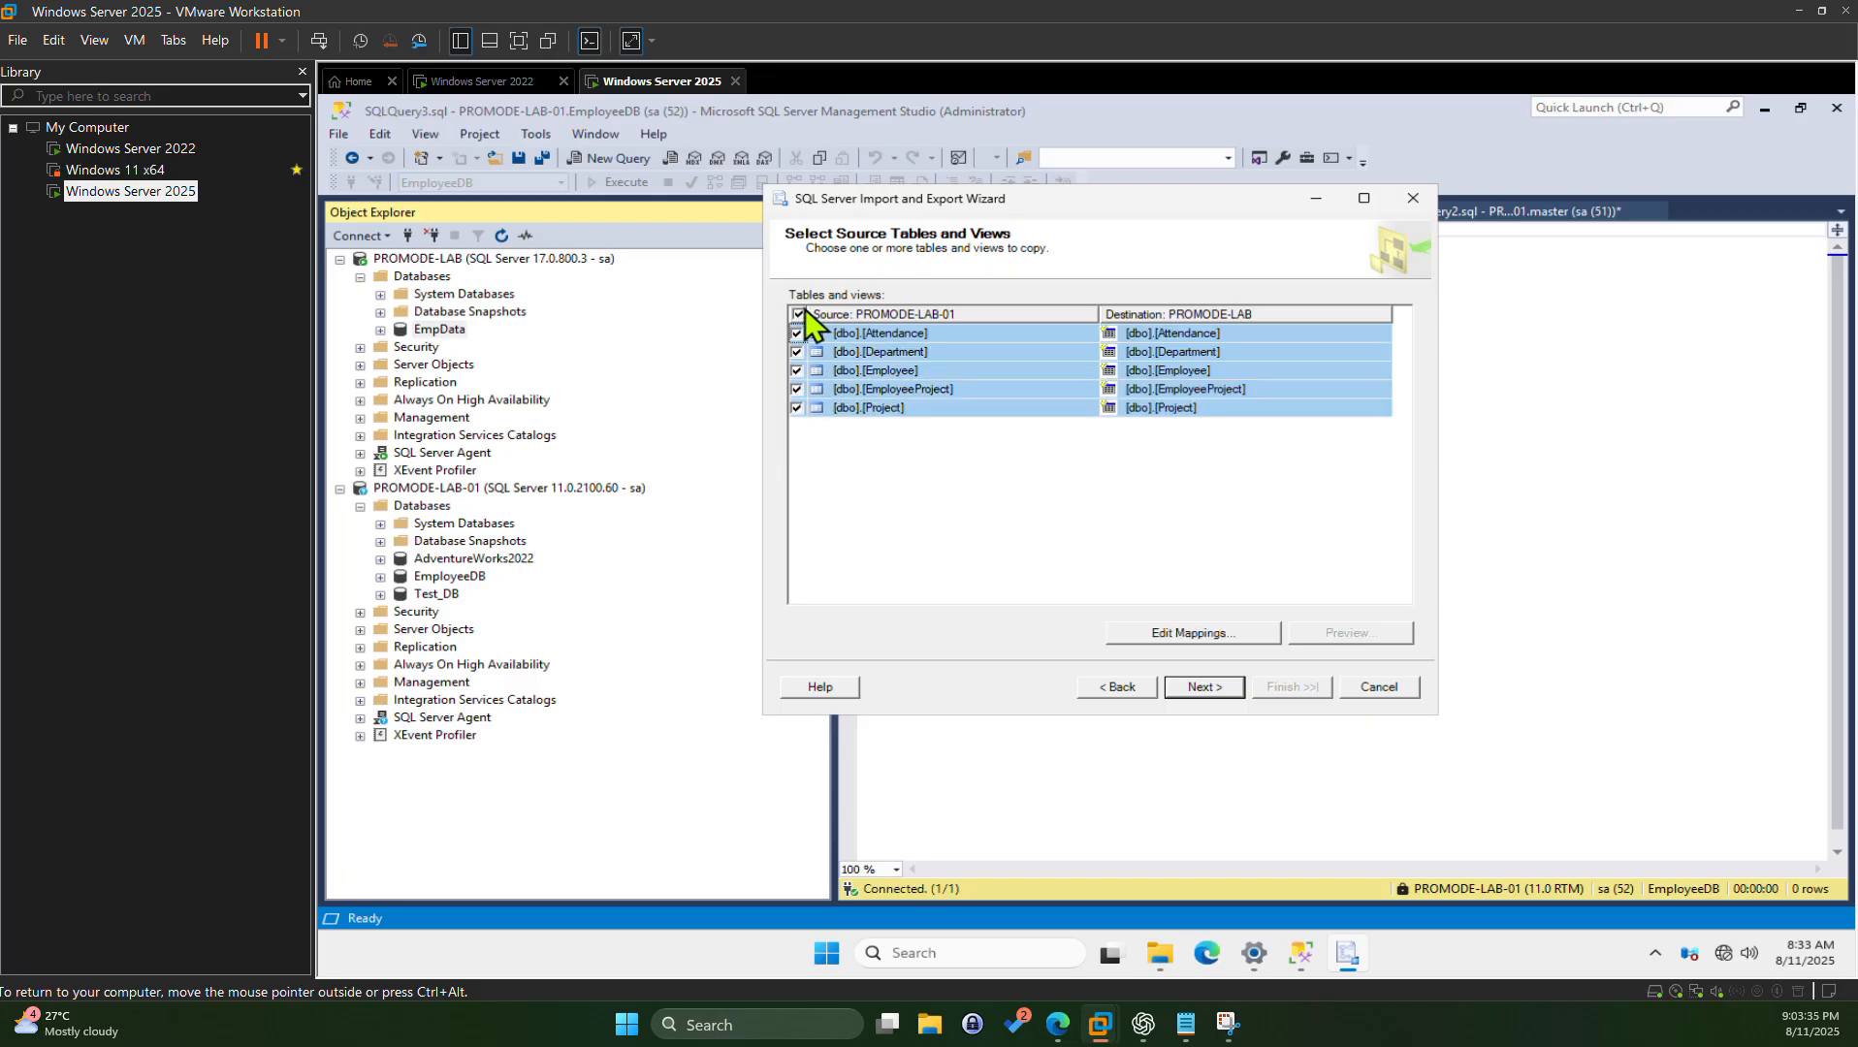
pyautogui.click(799, 314)
pyautogui.click(796, 412)
pyautogui.click(797, 390)
pyautogui.click(794, 370)
pyautogui.click(800, 315)
pyautogui.click(800, 315)
# Step: Inspect Department's column mappings, then tick Attendance, Department, Employee, EmployeeProject and Project
pyautogui.doubleClick(800, 354)
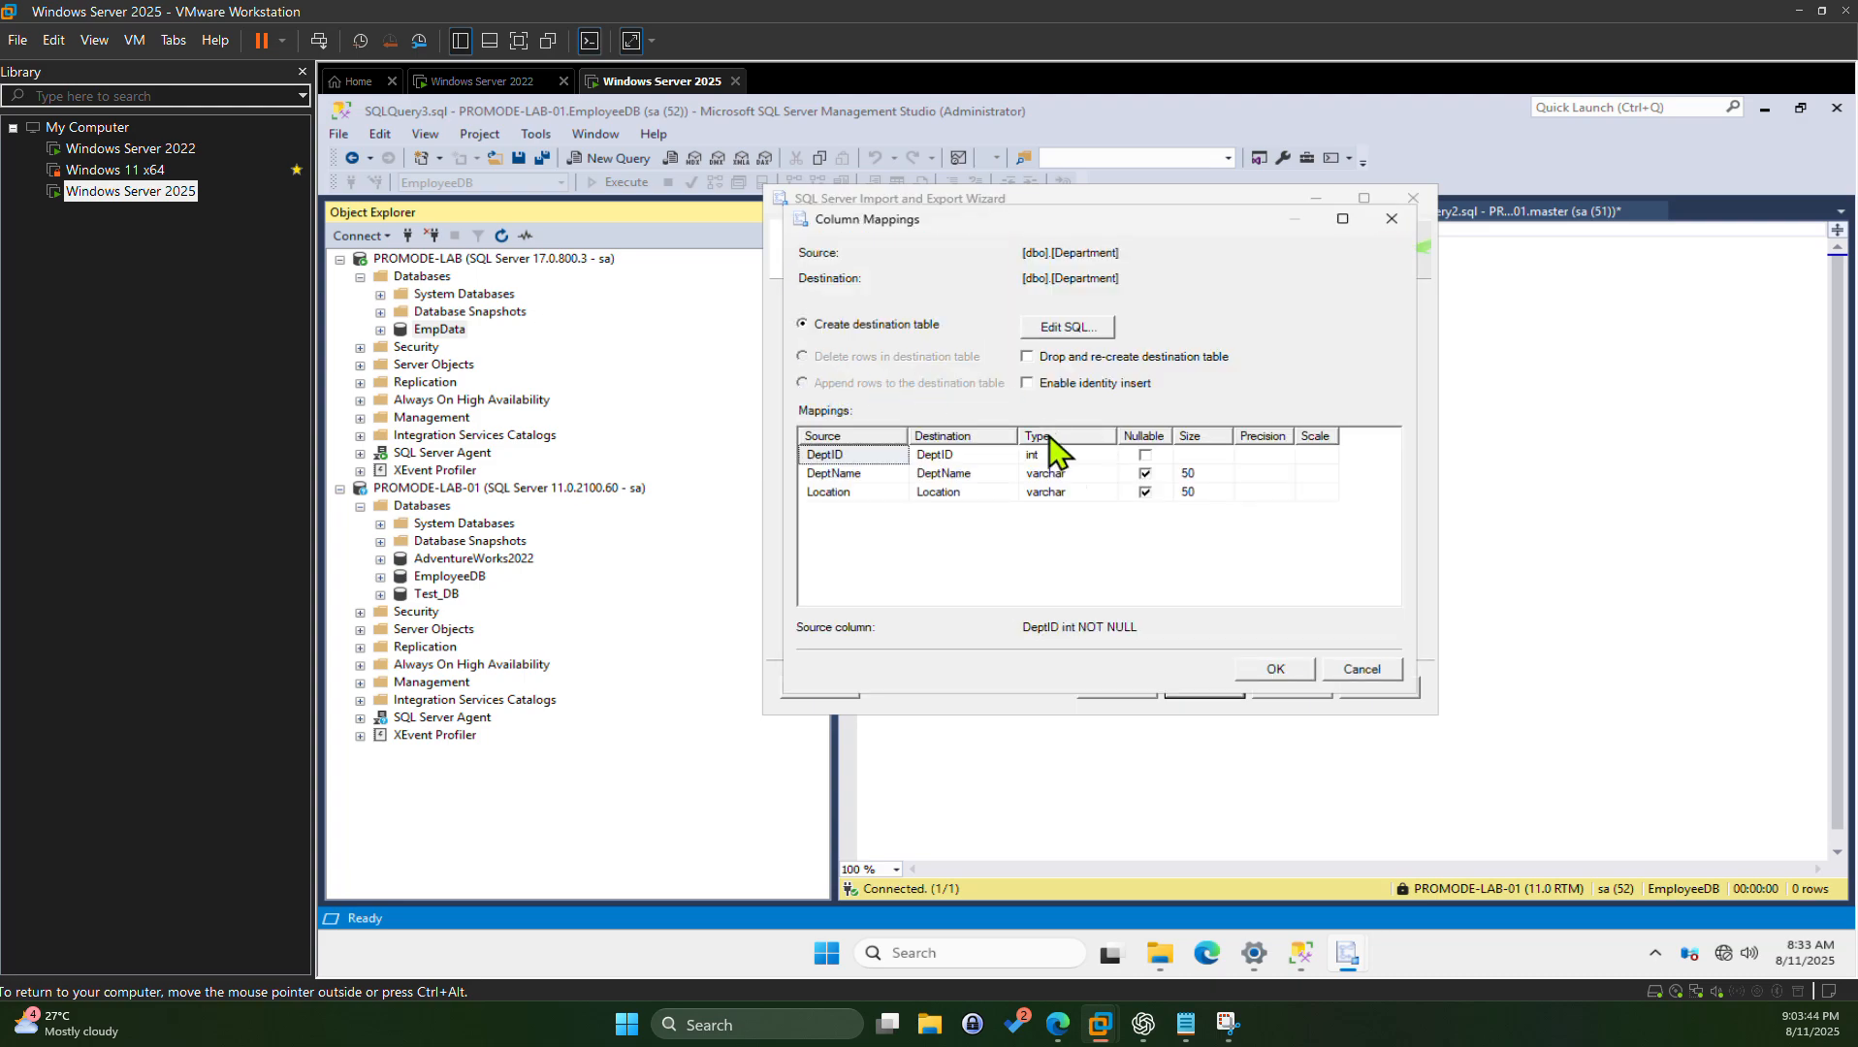
pyautogui.click(1365, 671)
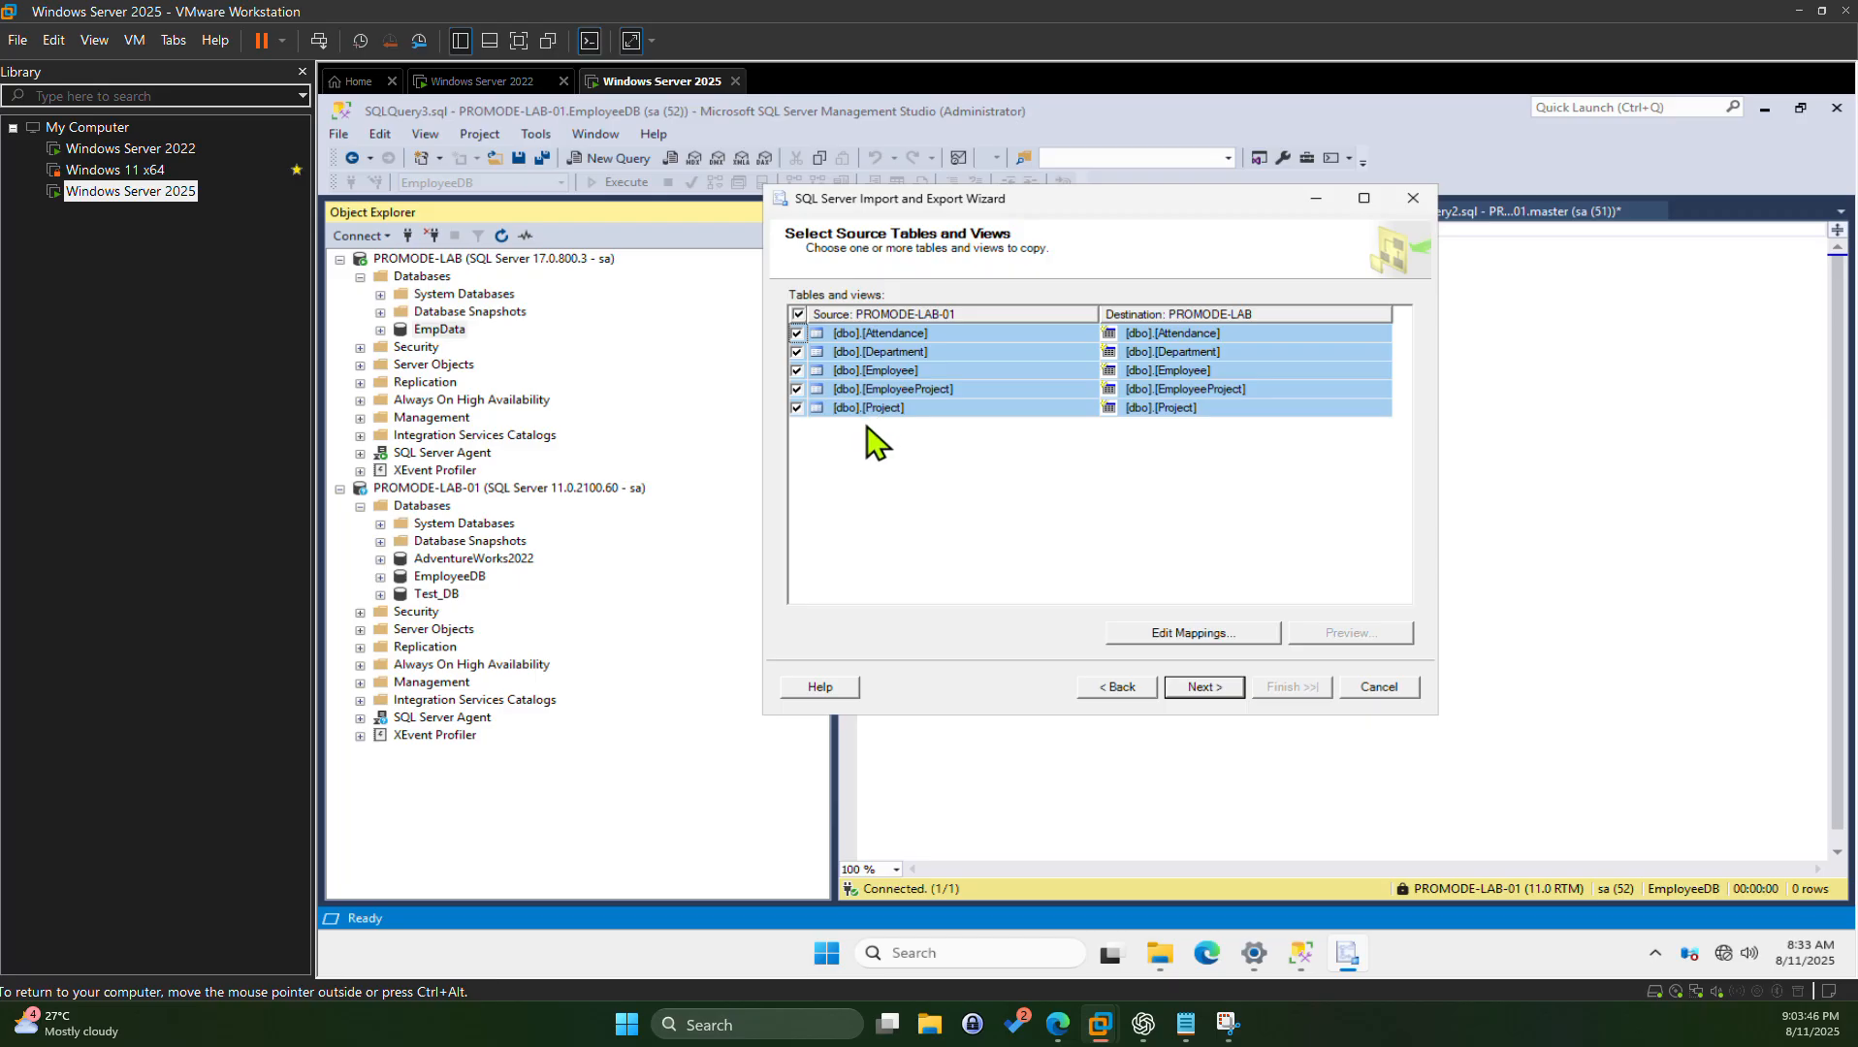
pyautogui.click(799, 316)
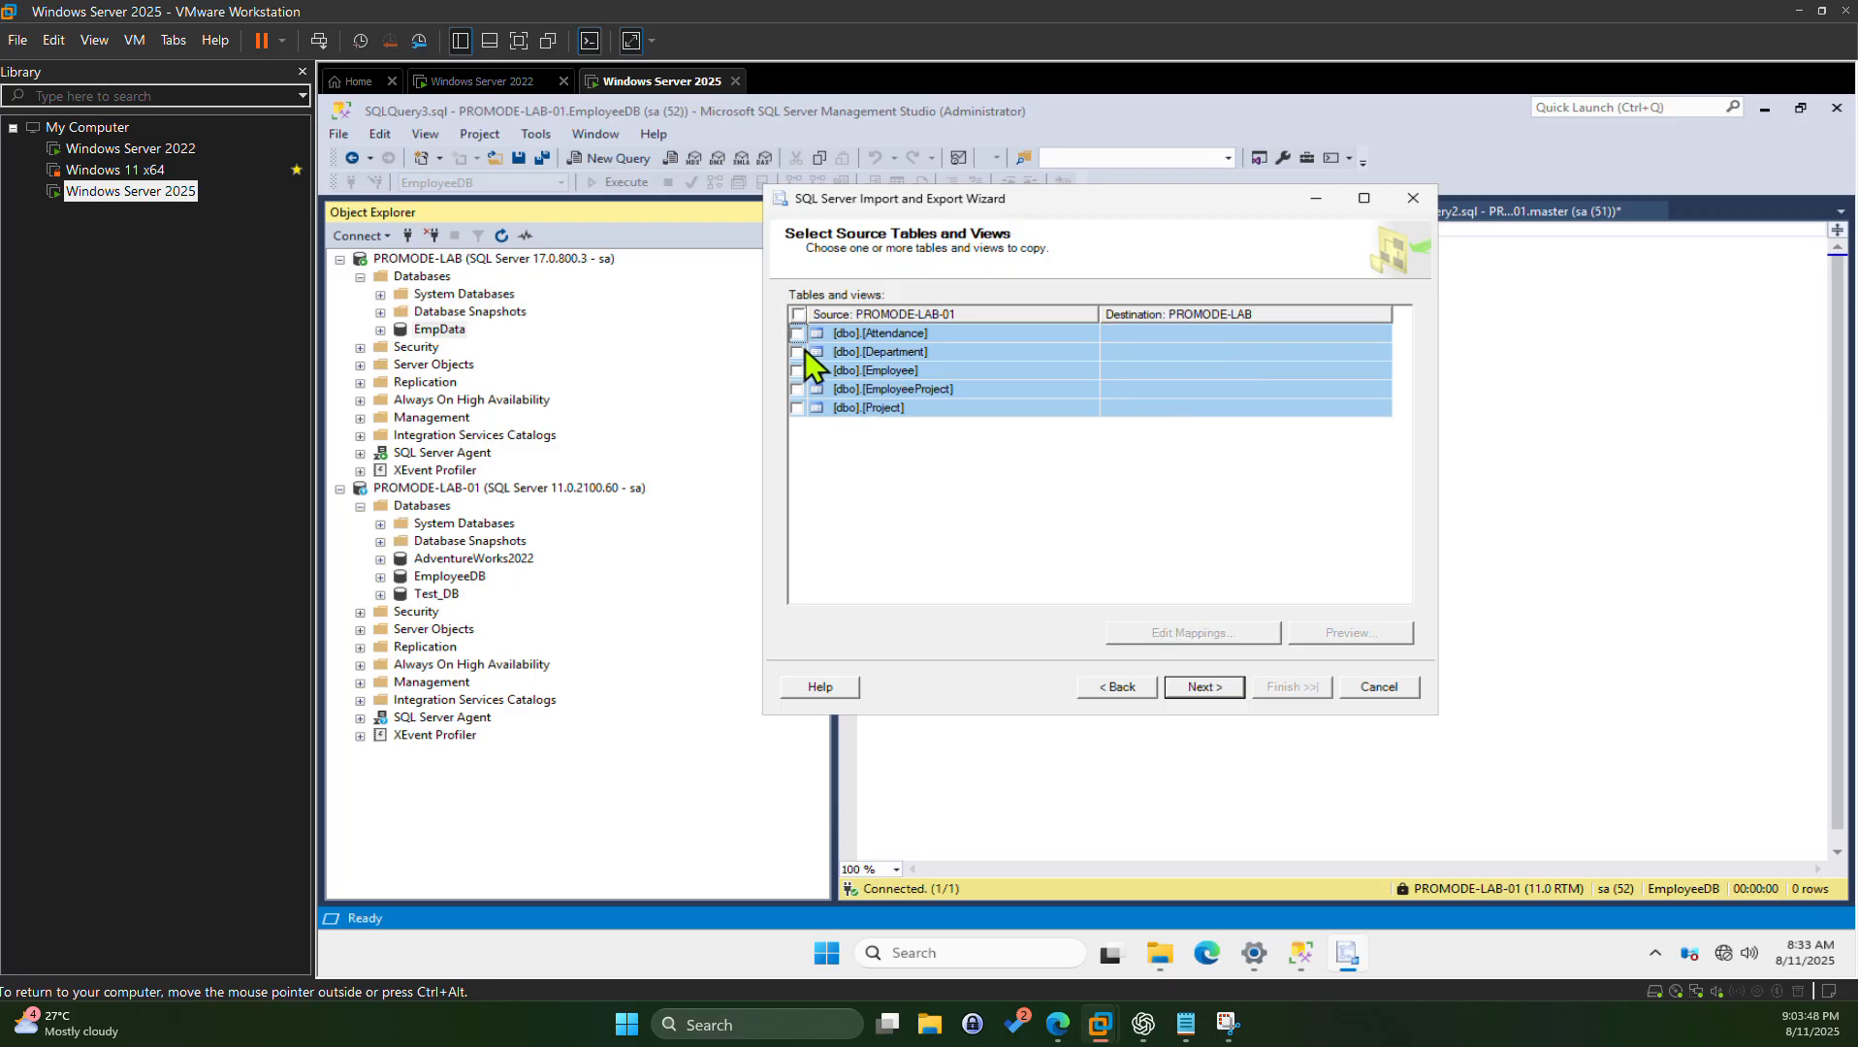
pyautogui.click(801, 354)
pyautogui.click(801, 354)
pyautogui.press('Escape')
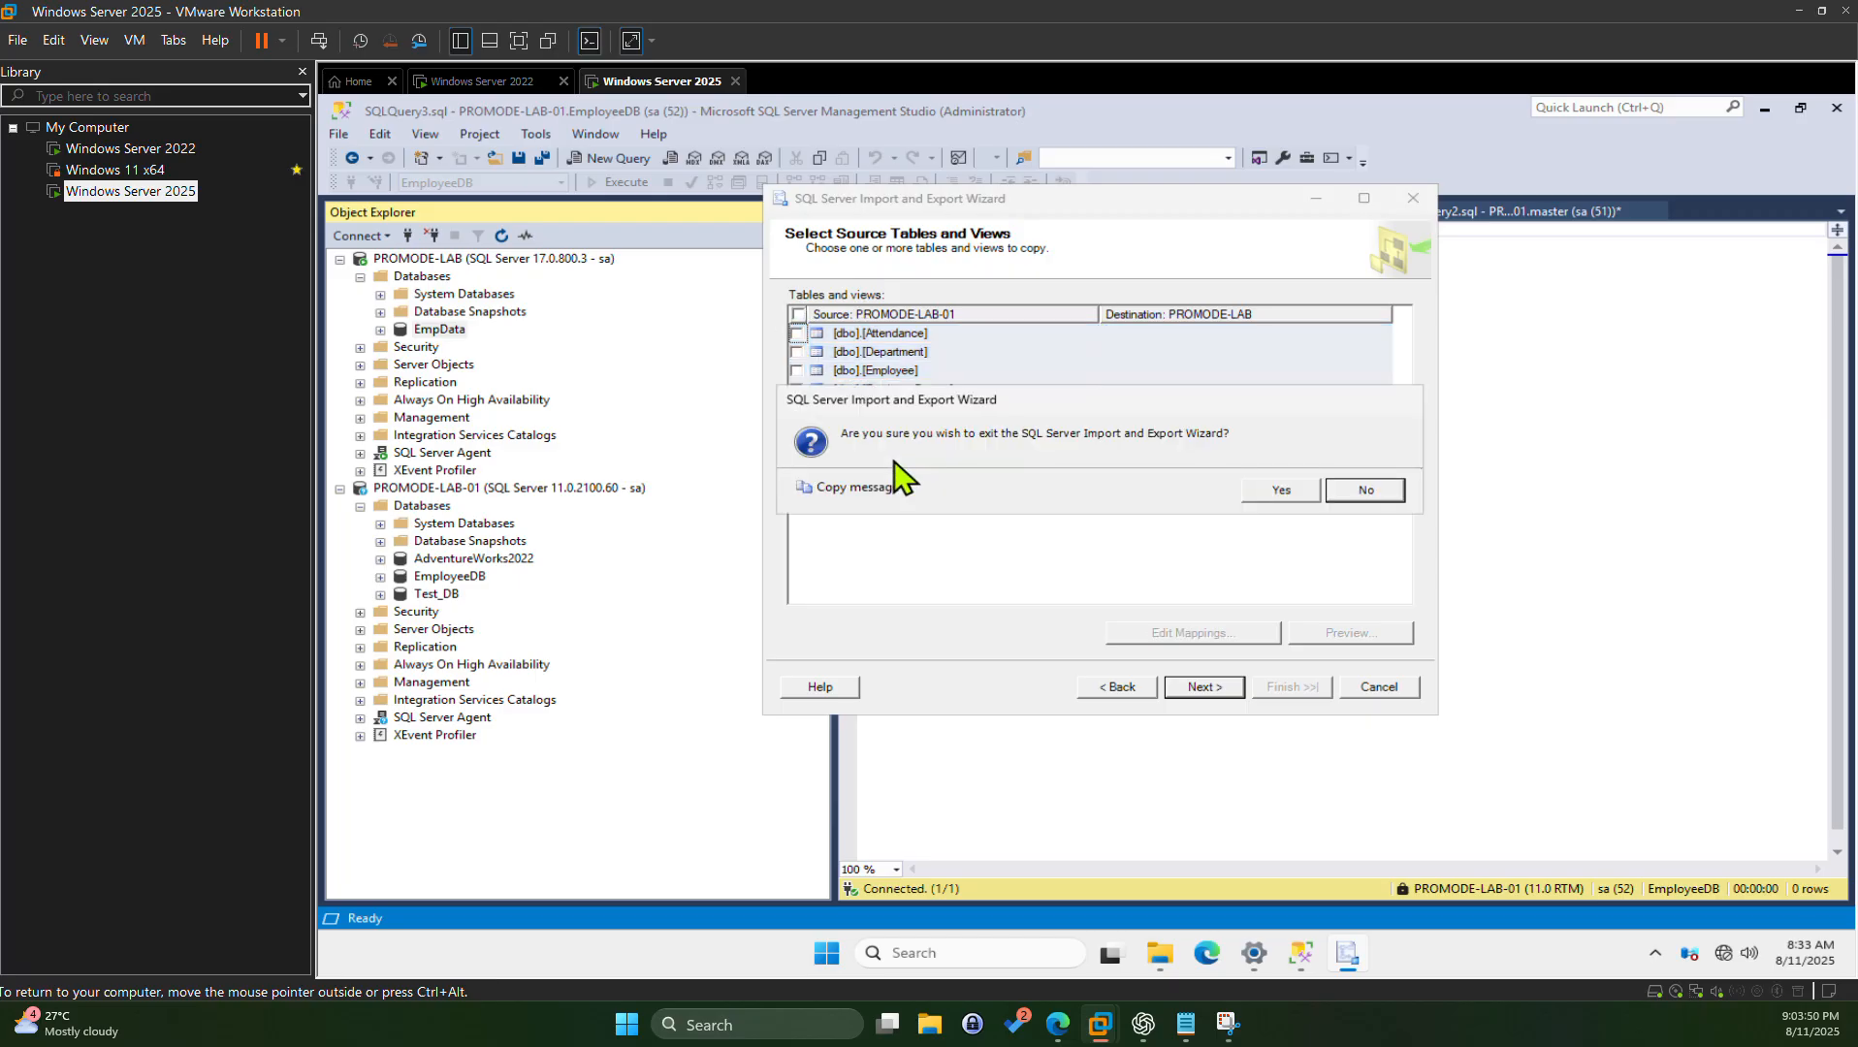
pyautogui.click(1360, 489)
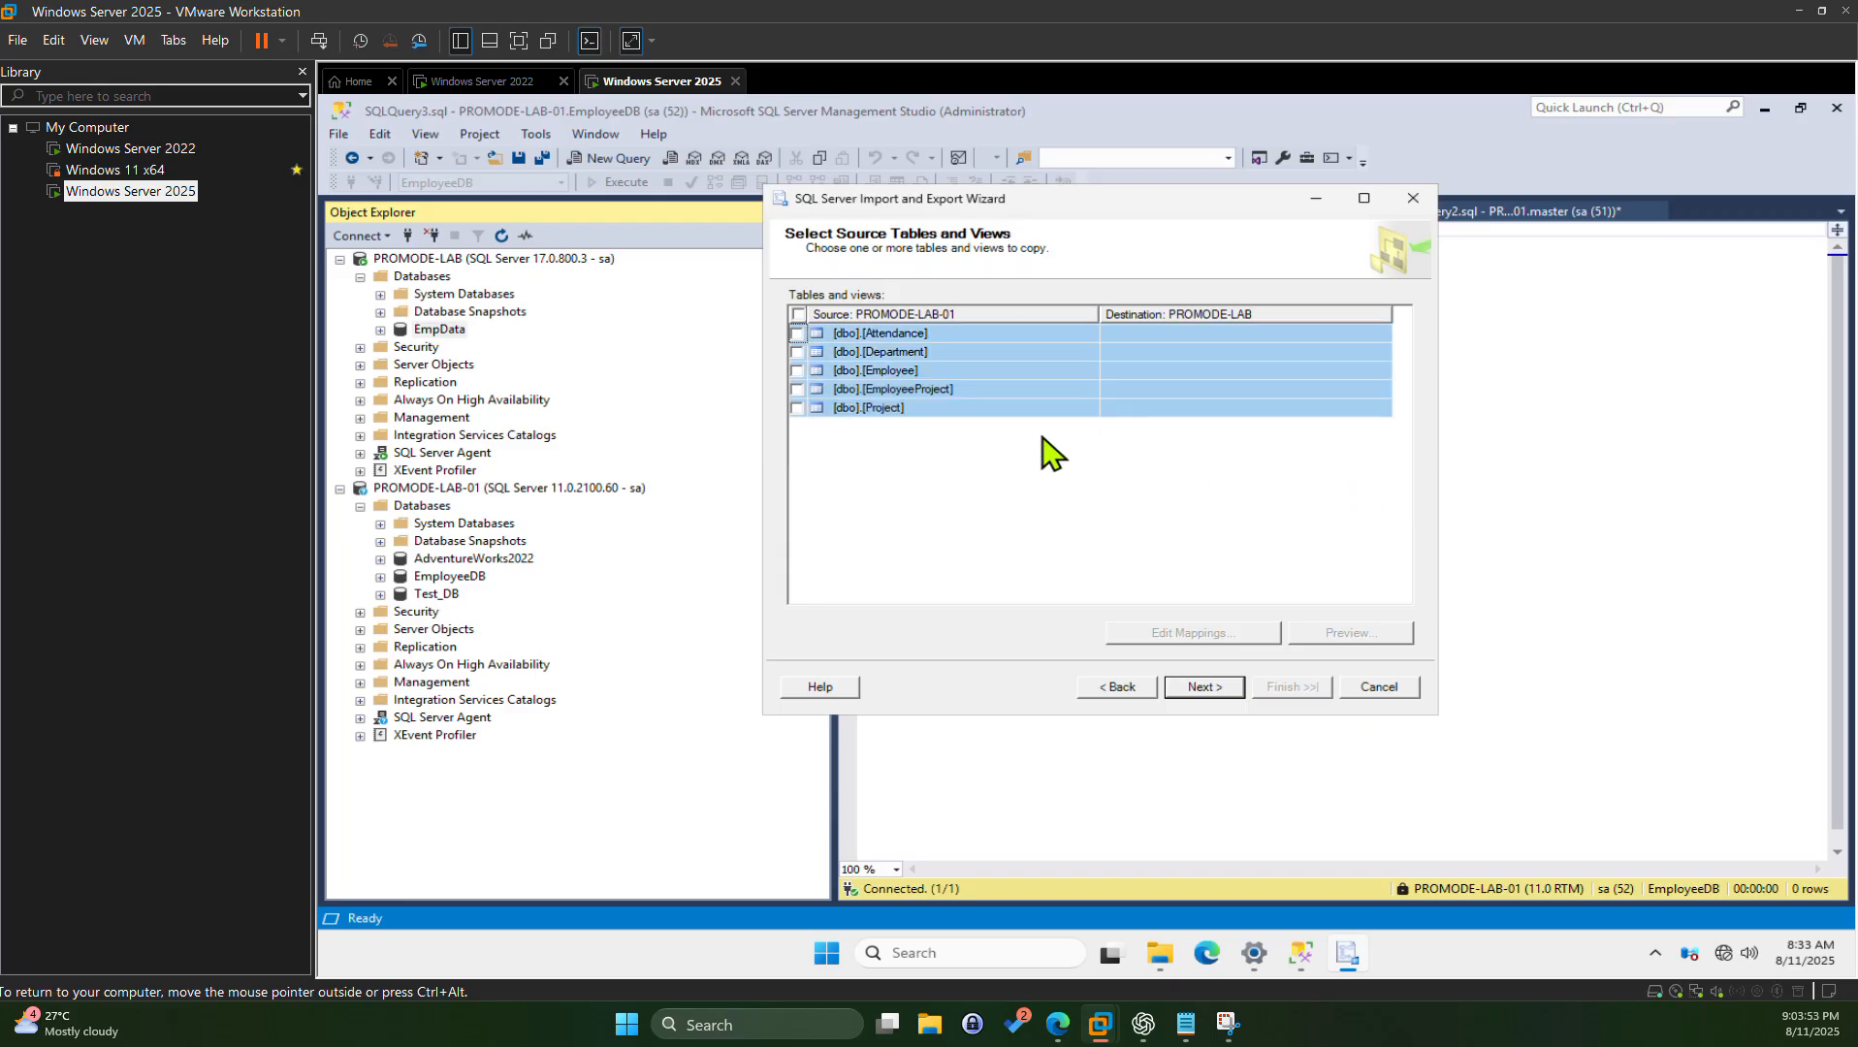
pyautogui.click(801, 316)
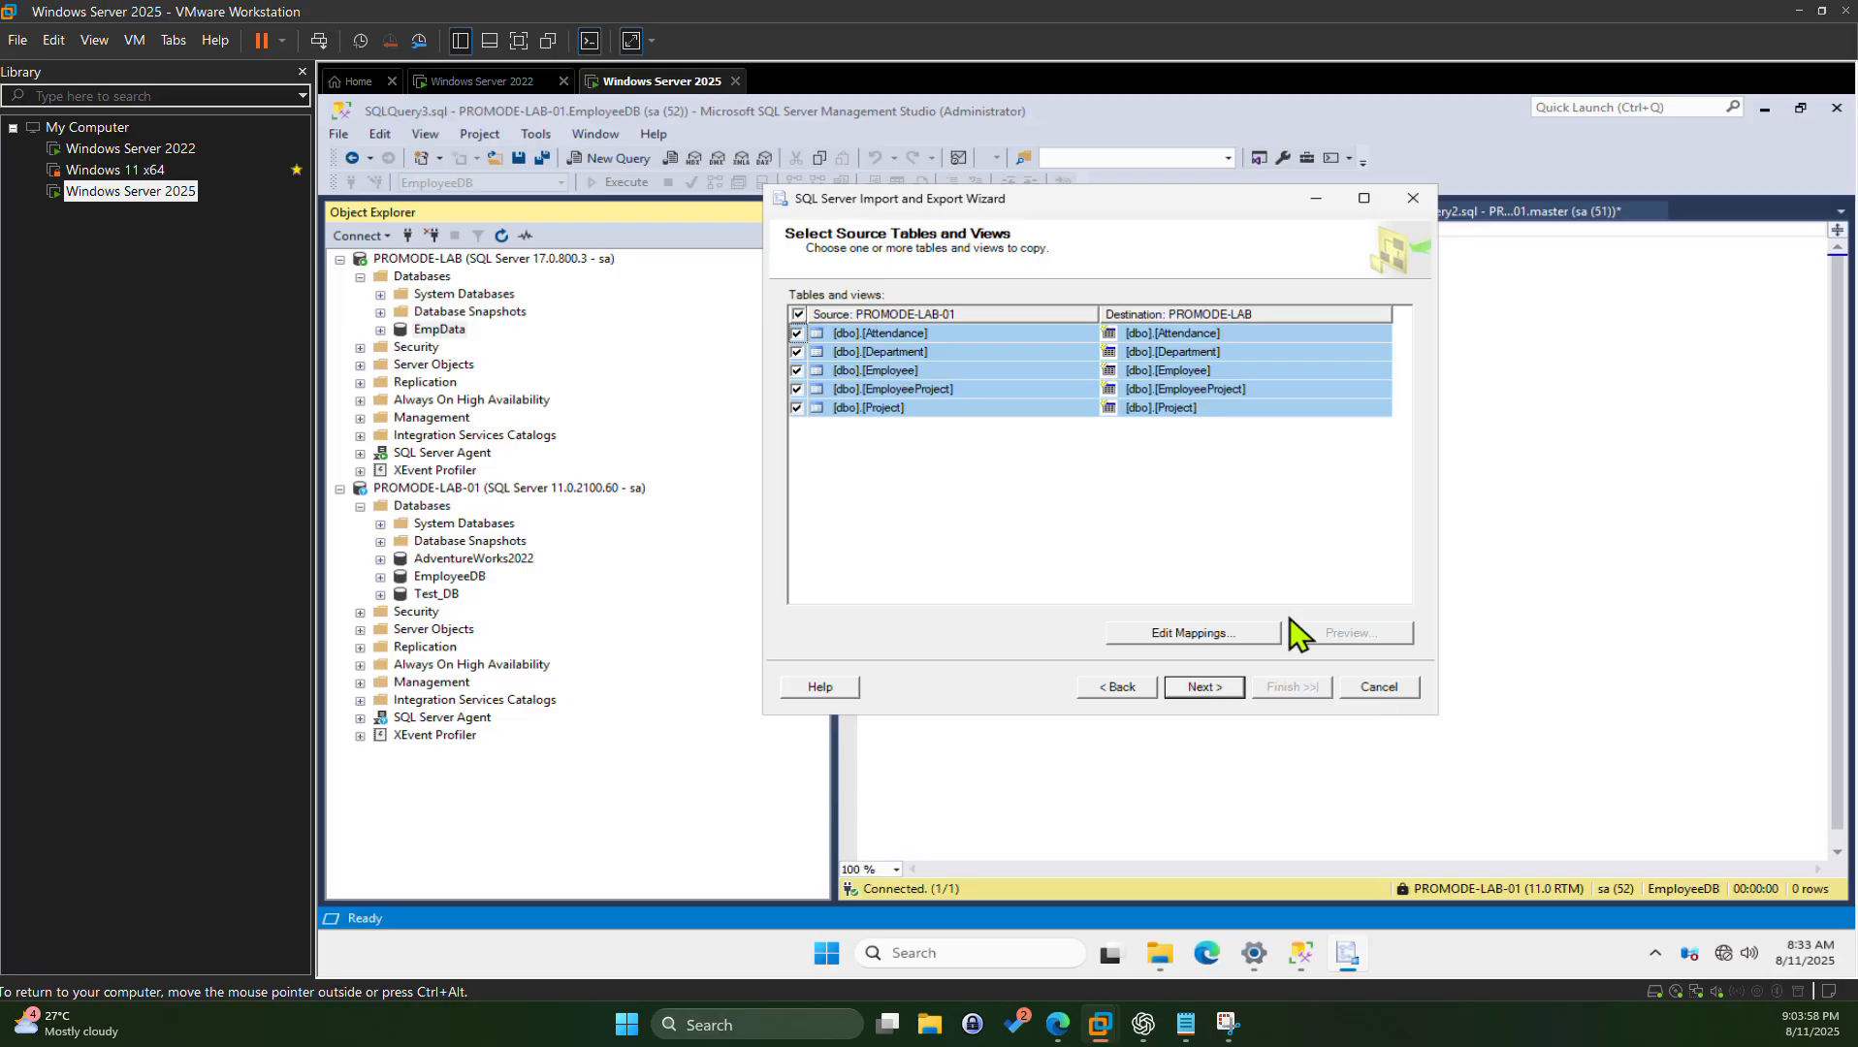
# Step: Advance through Save and Run Package and the review page, then Finish to run the copy
pyautogui.click(1202, 686)
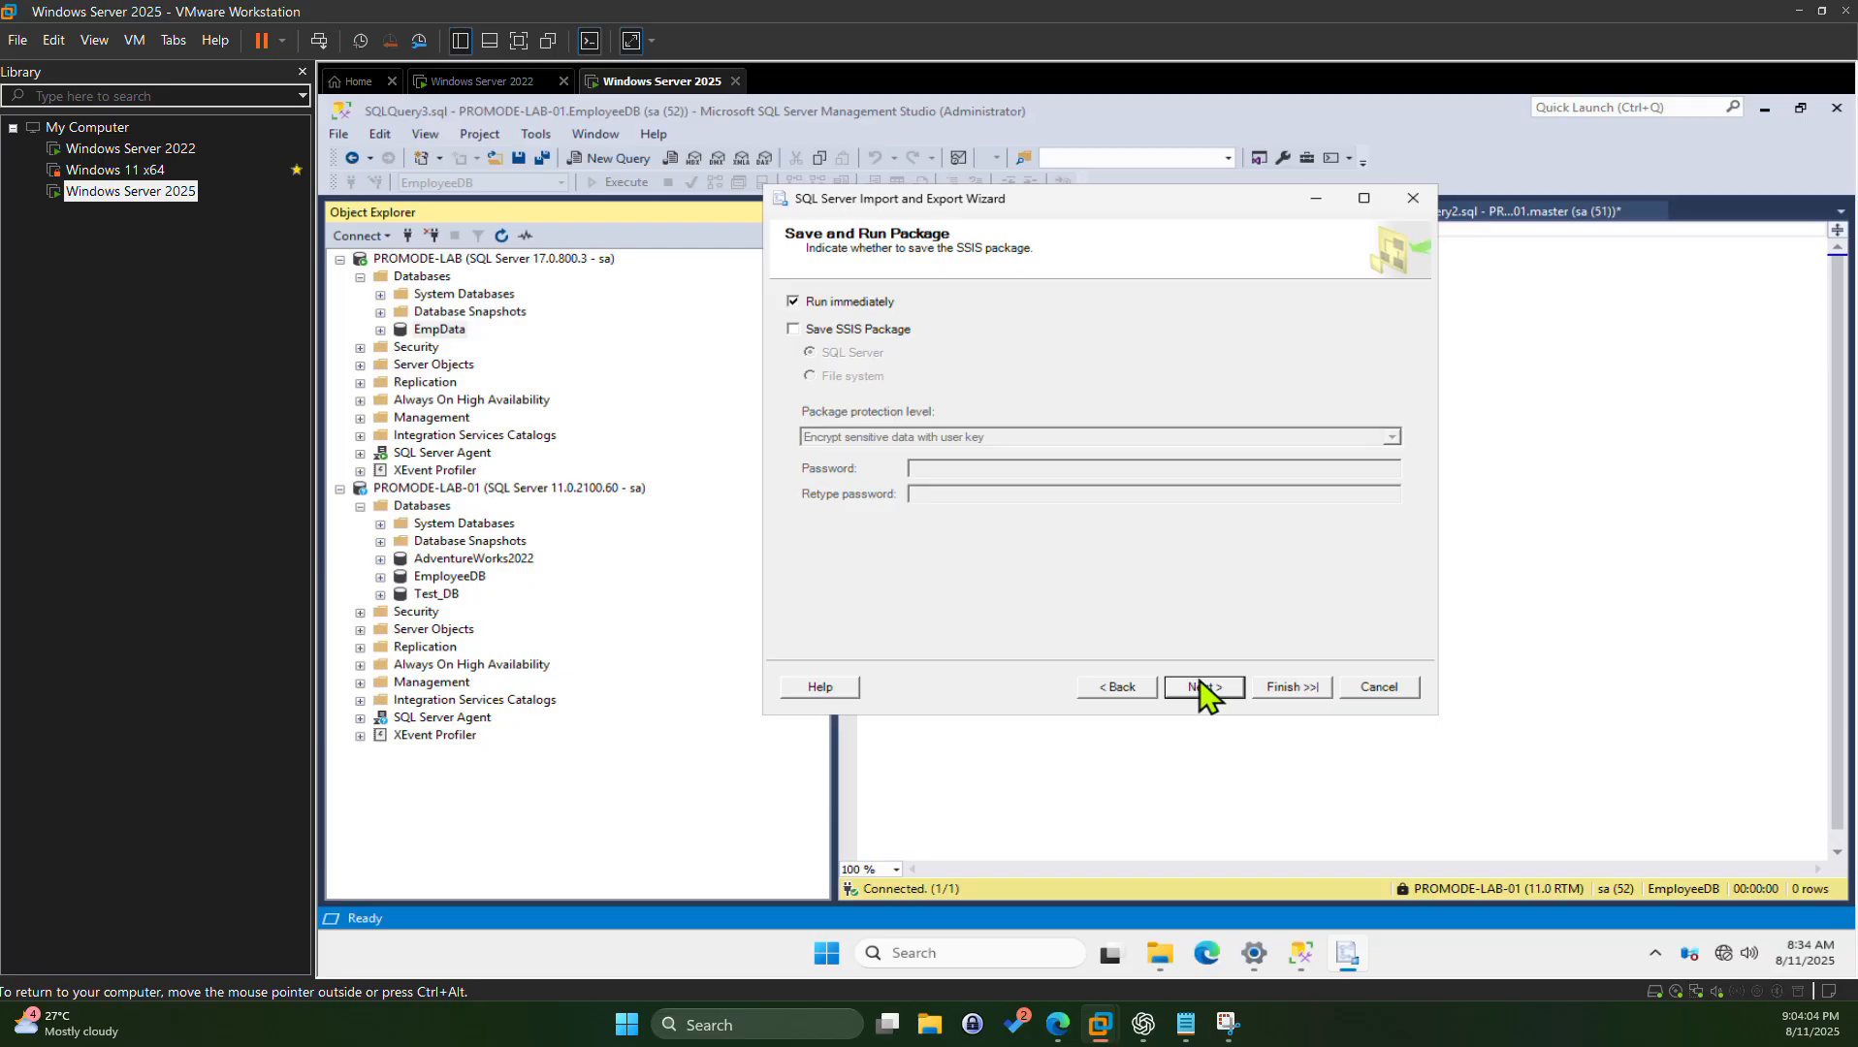
pyautogui.click(1221, 688)
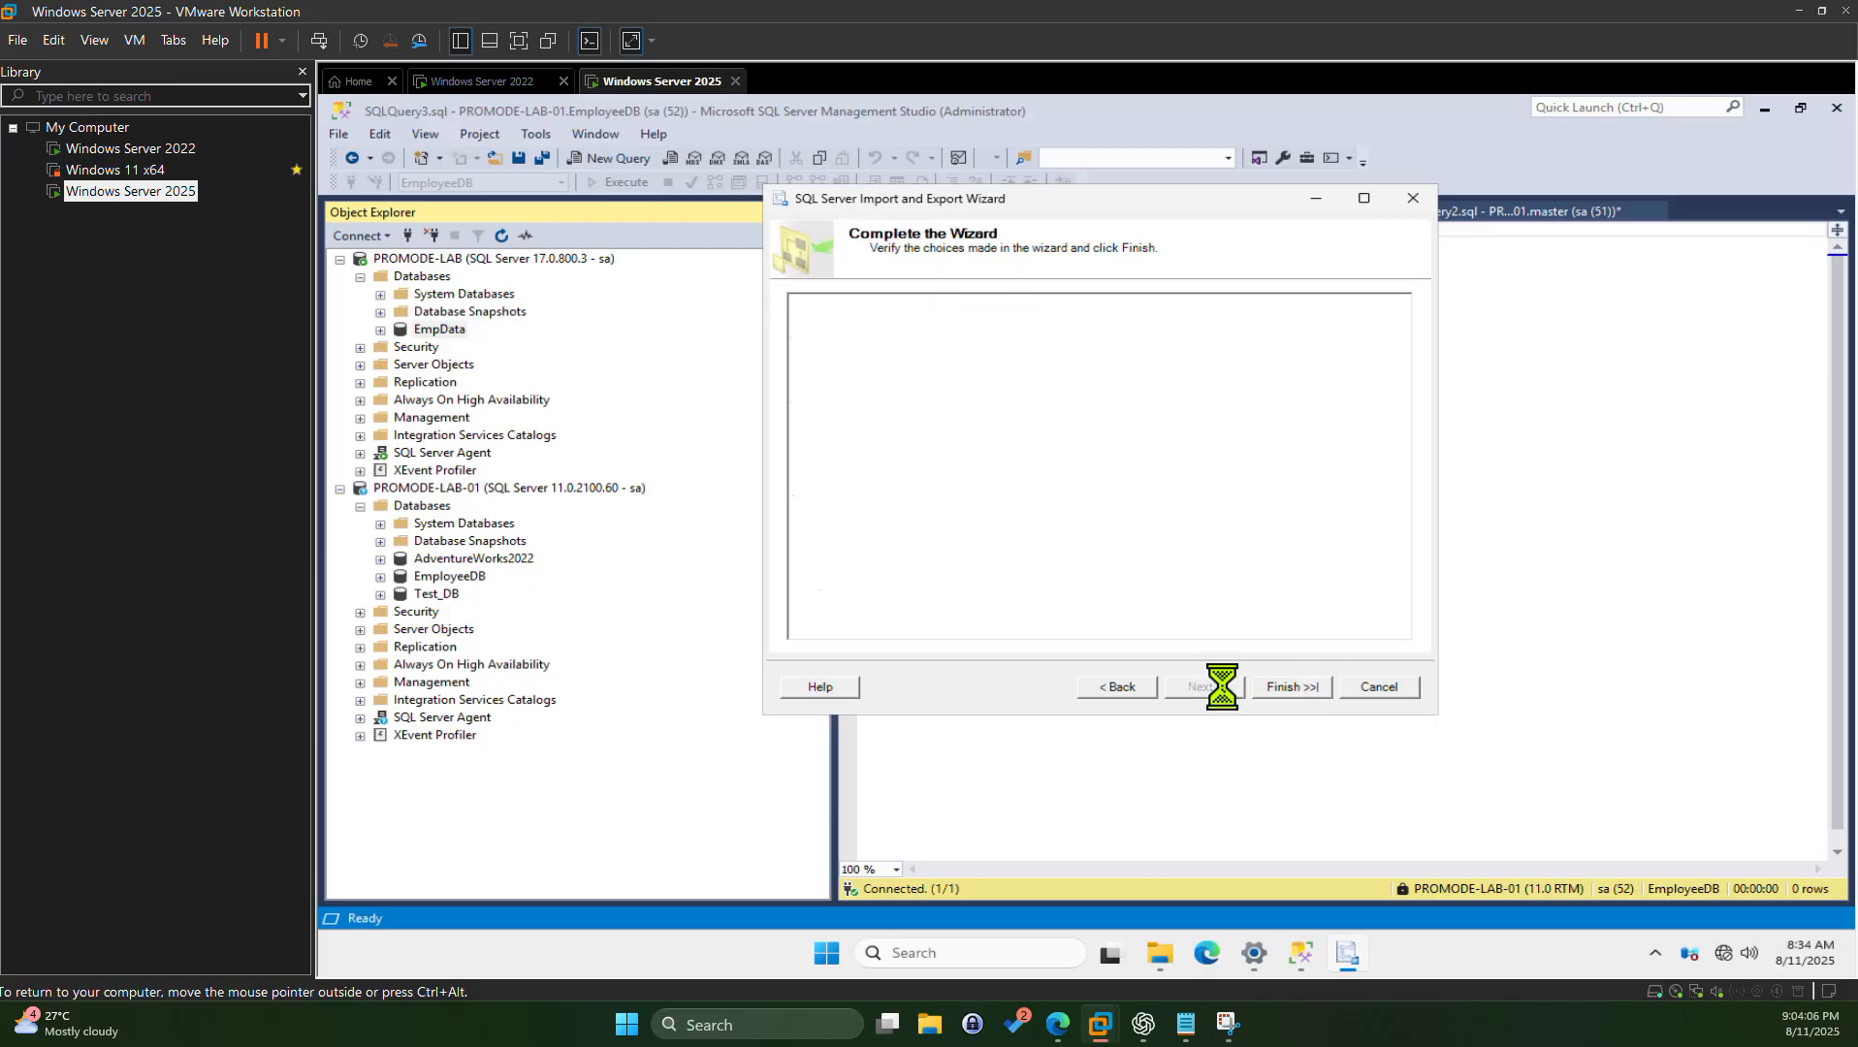
pyautogui.click(1308, 692)
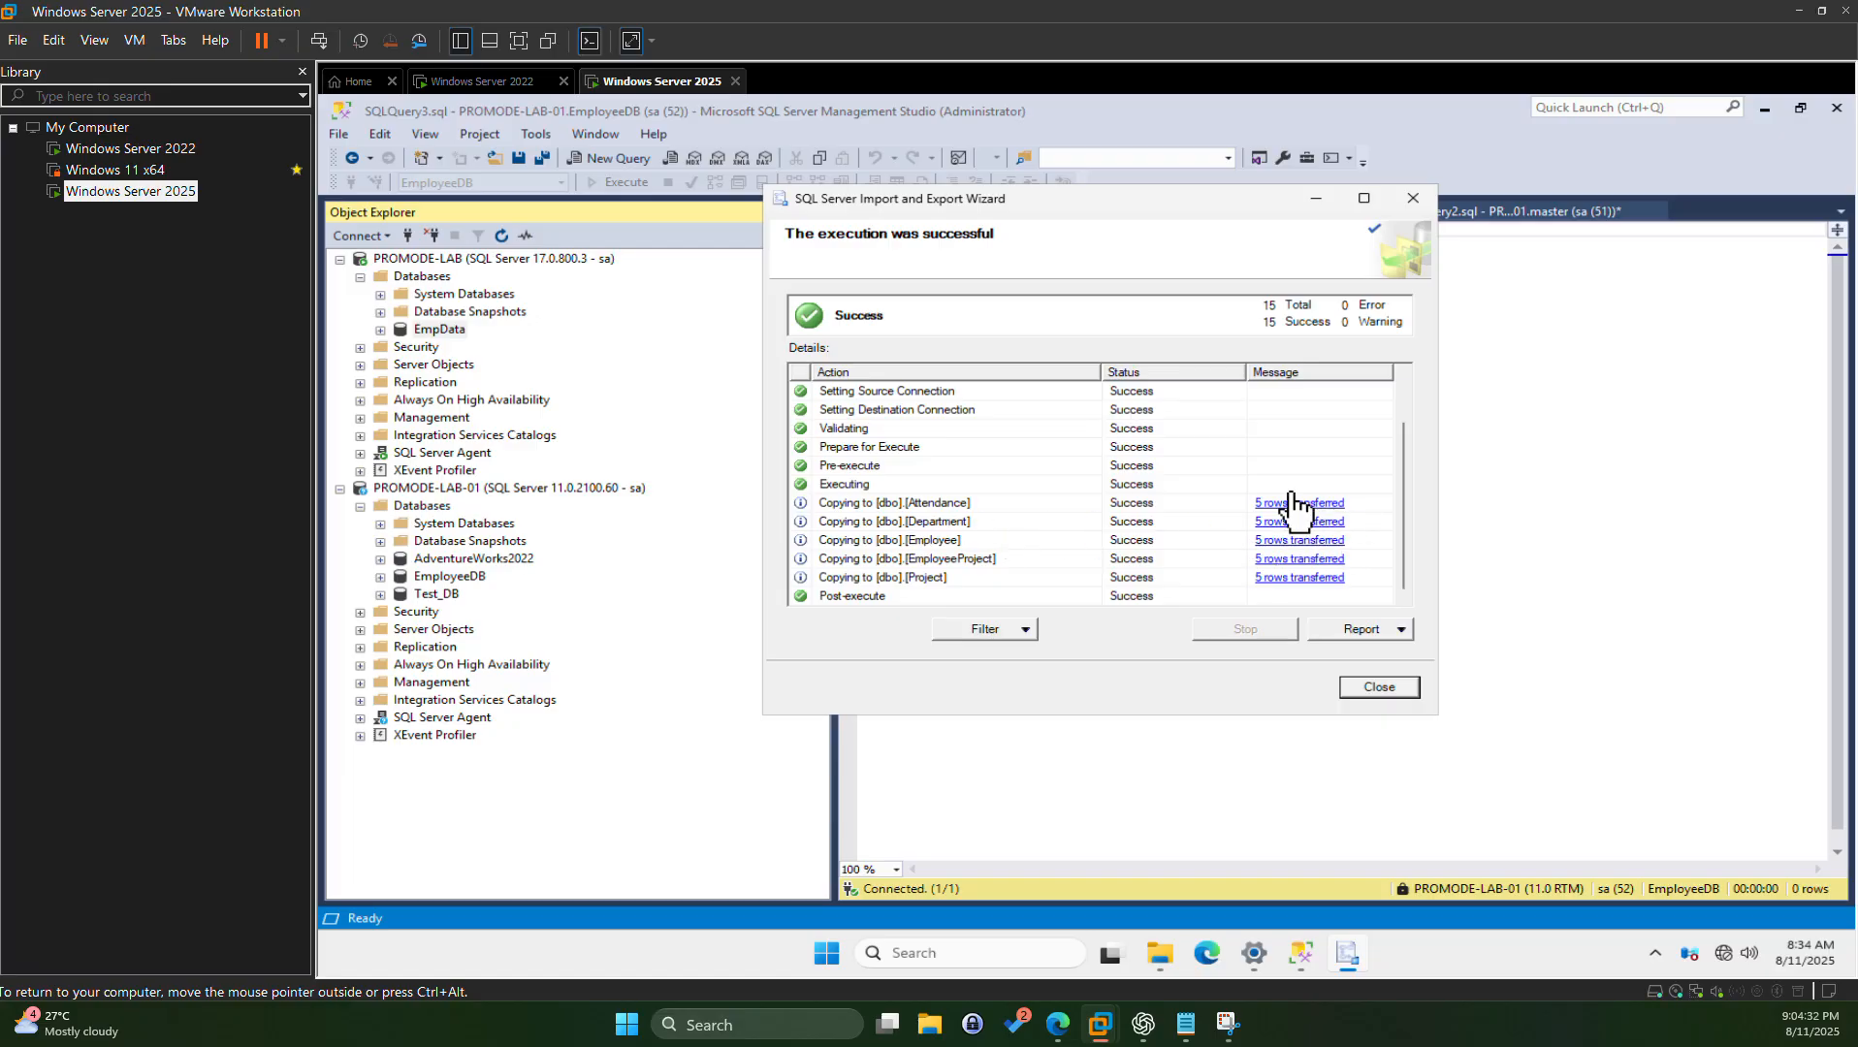
# Step: Close the wizard and expand EmpData > Tables to show dbo.Attendance through dbo.Project
pyautogui.click(1378, 685)
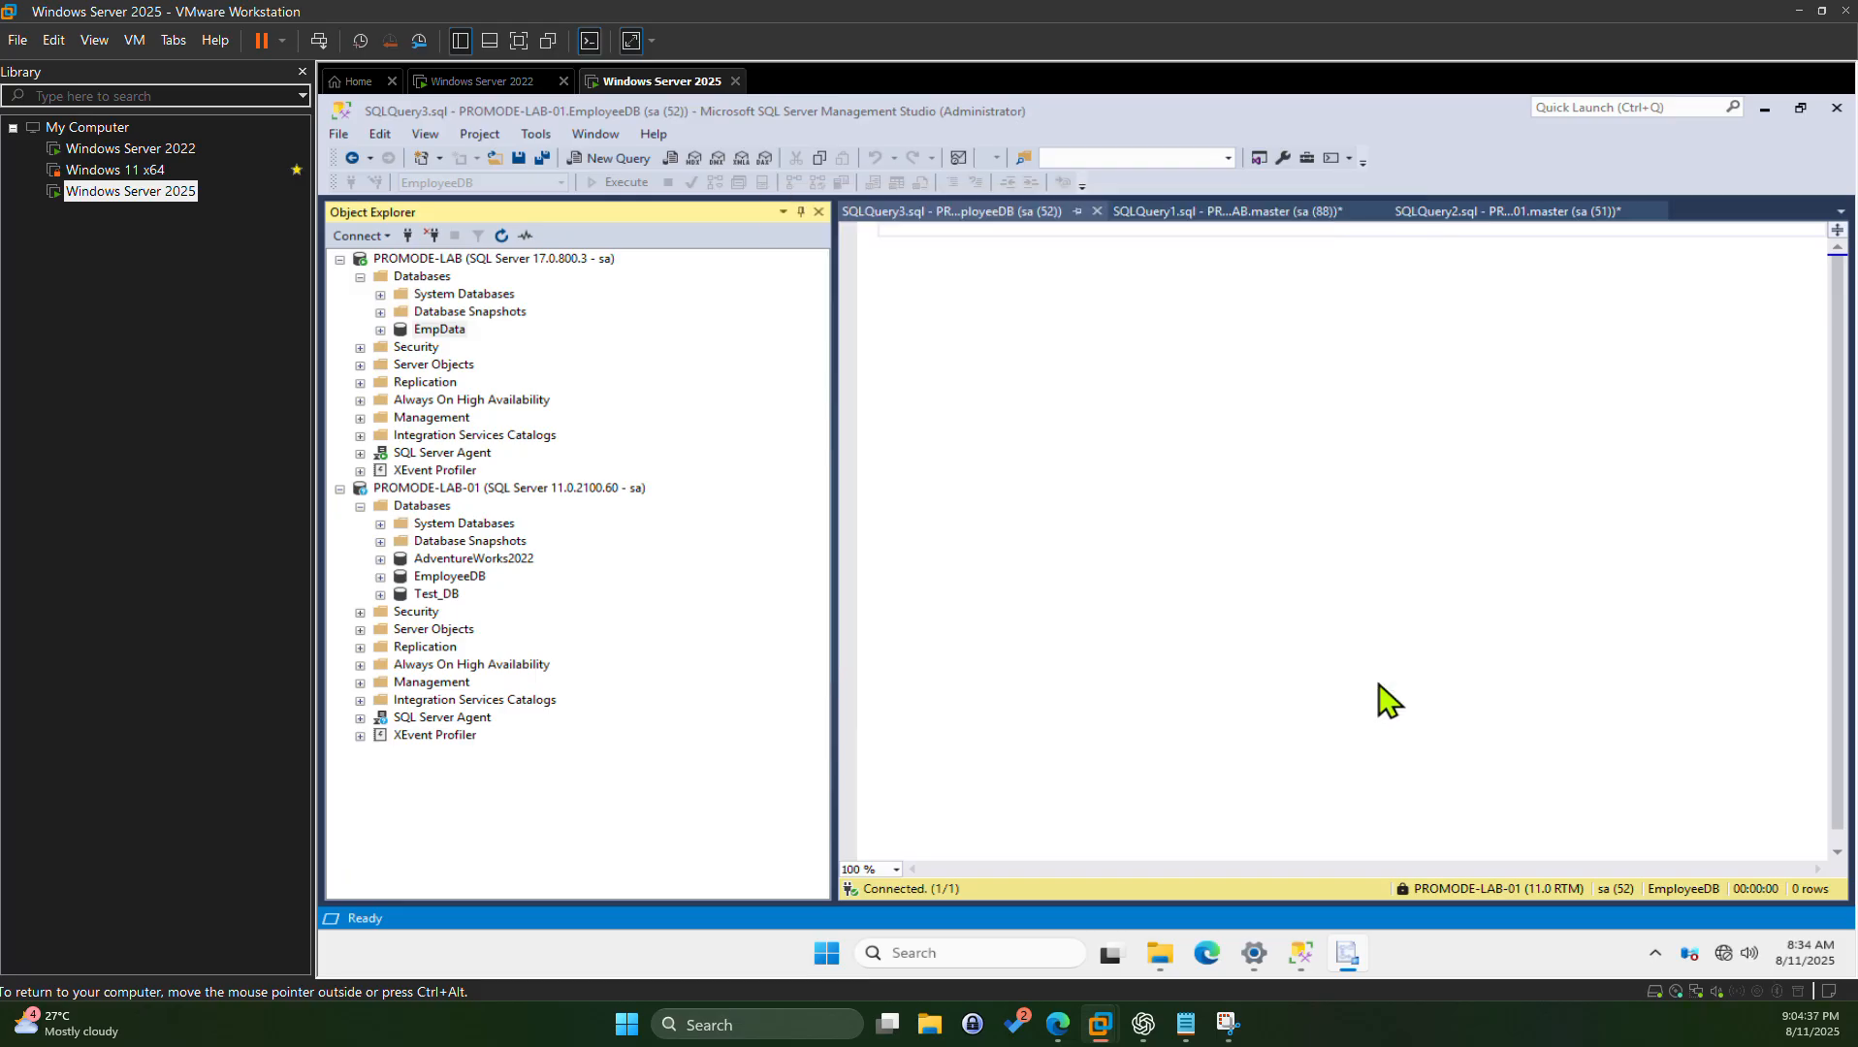
pyautogui.click(381, 330)
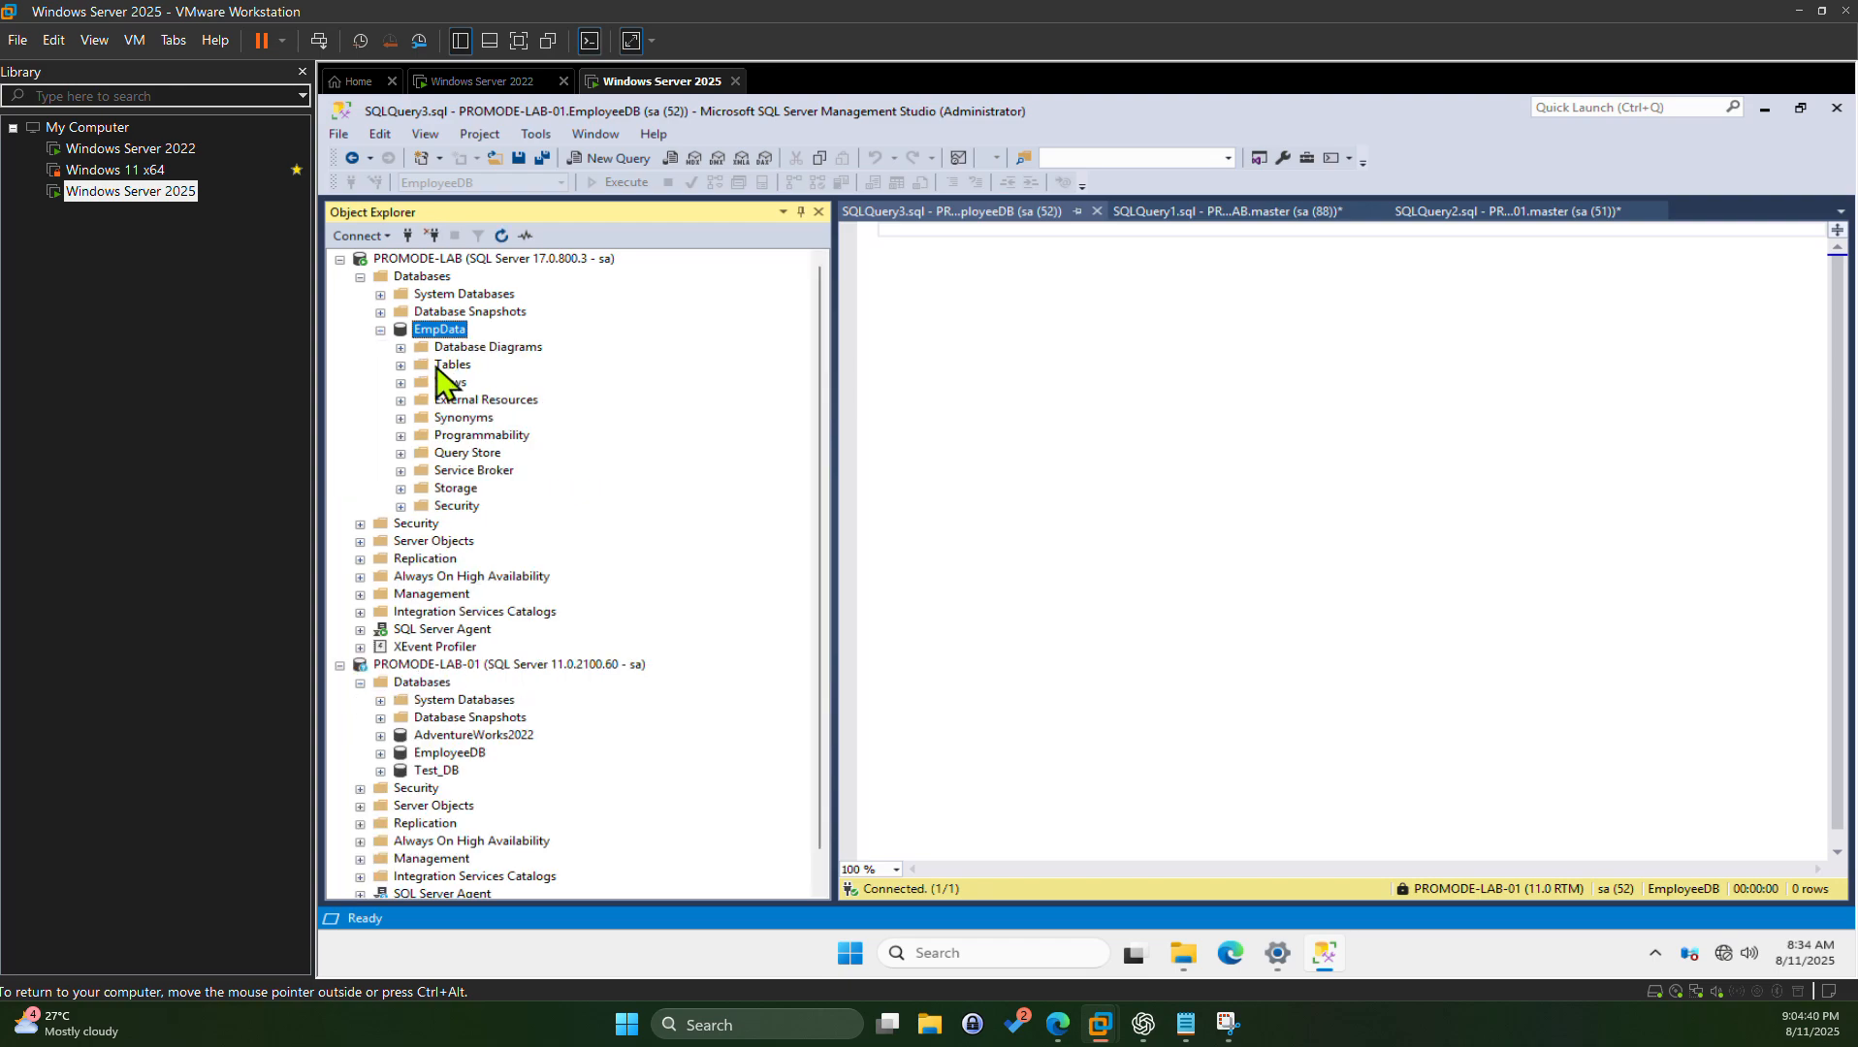
pyautogui.click(400, 364)
pyautogui.click(514, 456)
pyautogui.scroll(-1, 524, 473)
pyautogui.scroll(1, 529, 475)
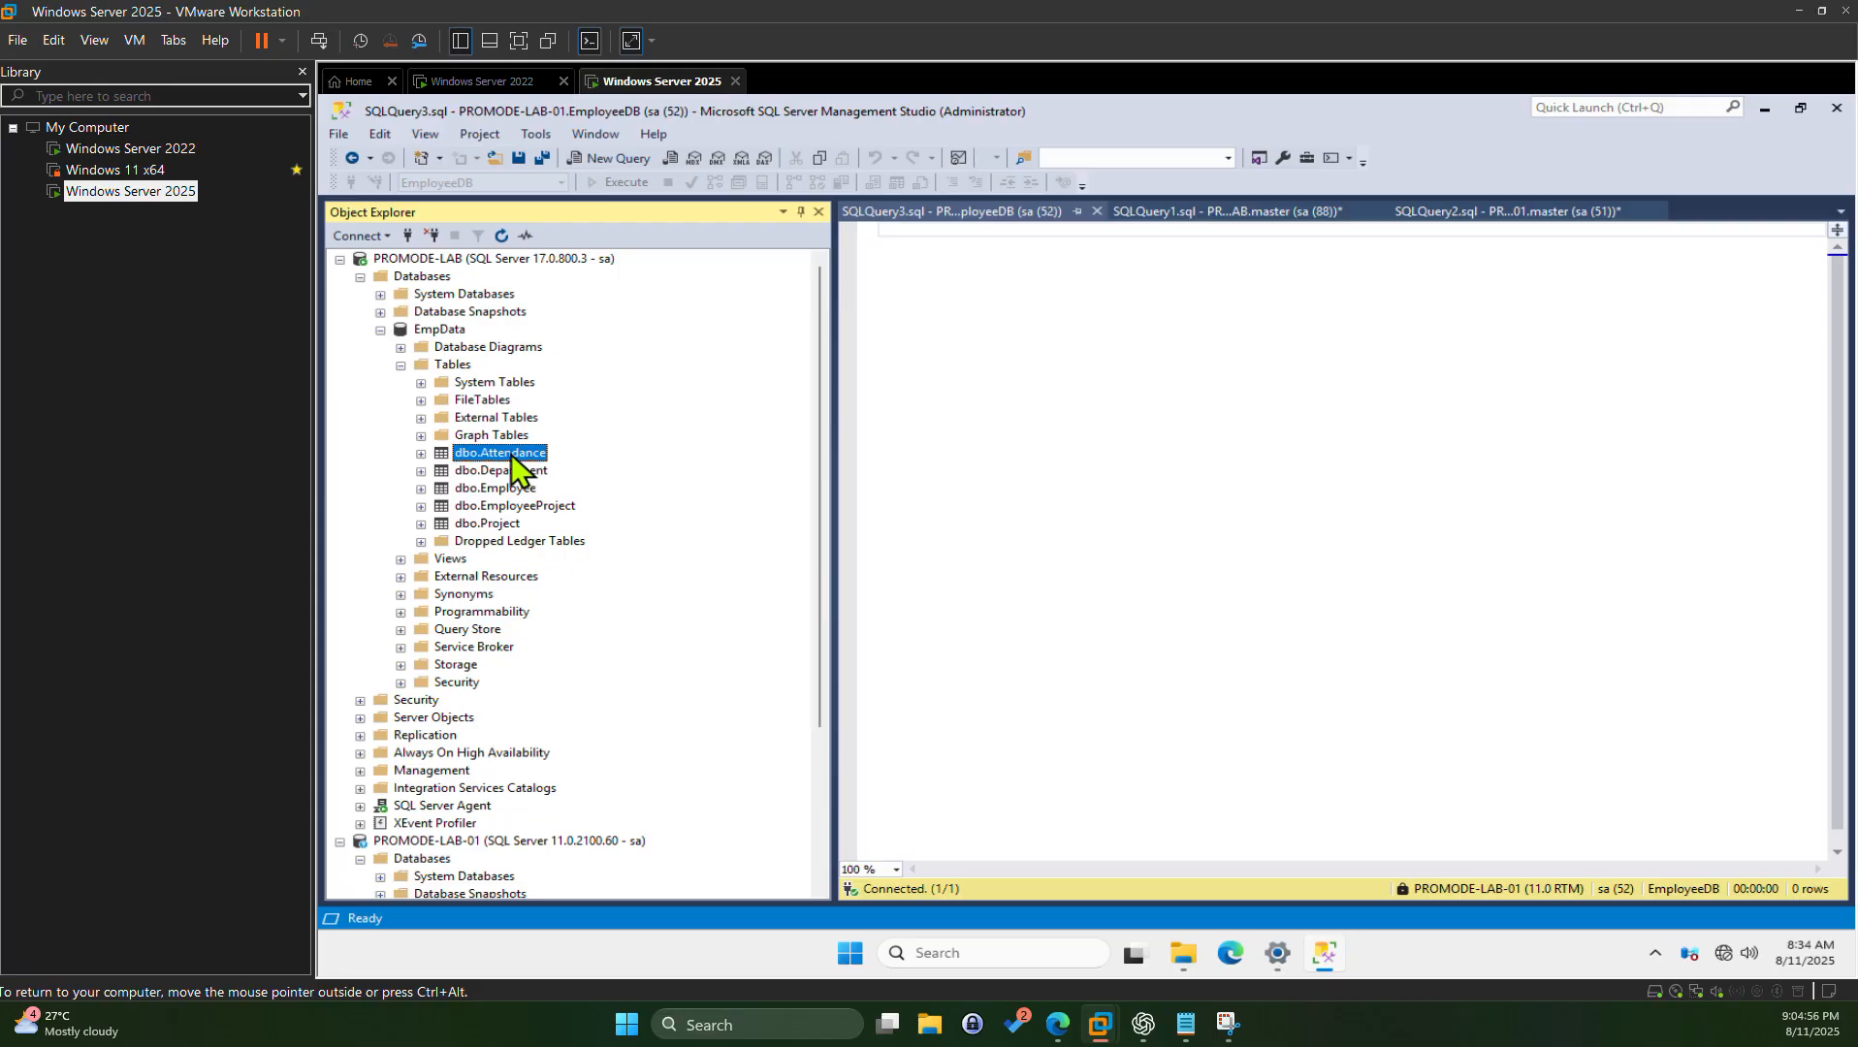
pyautogui.scroll(-2, 593, 448)
pyautogui.scroll(2, 601, 456)
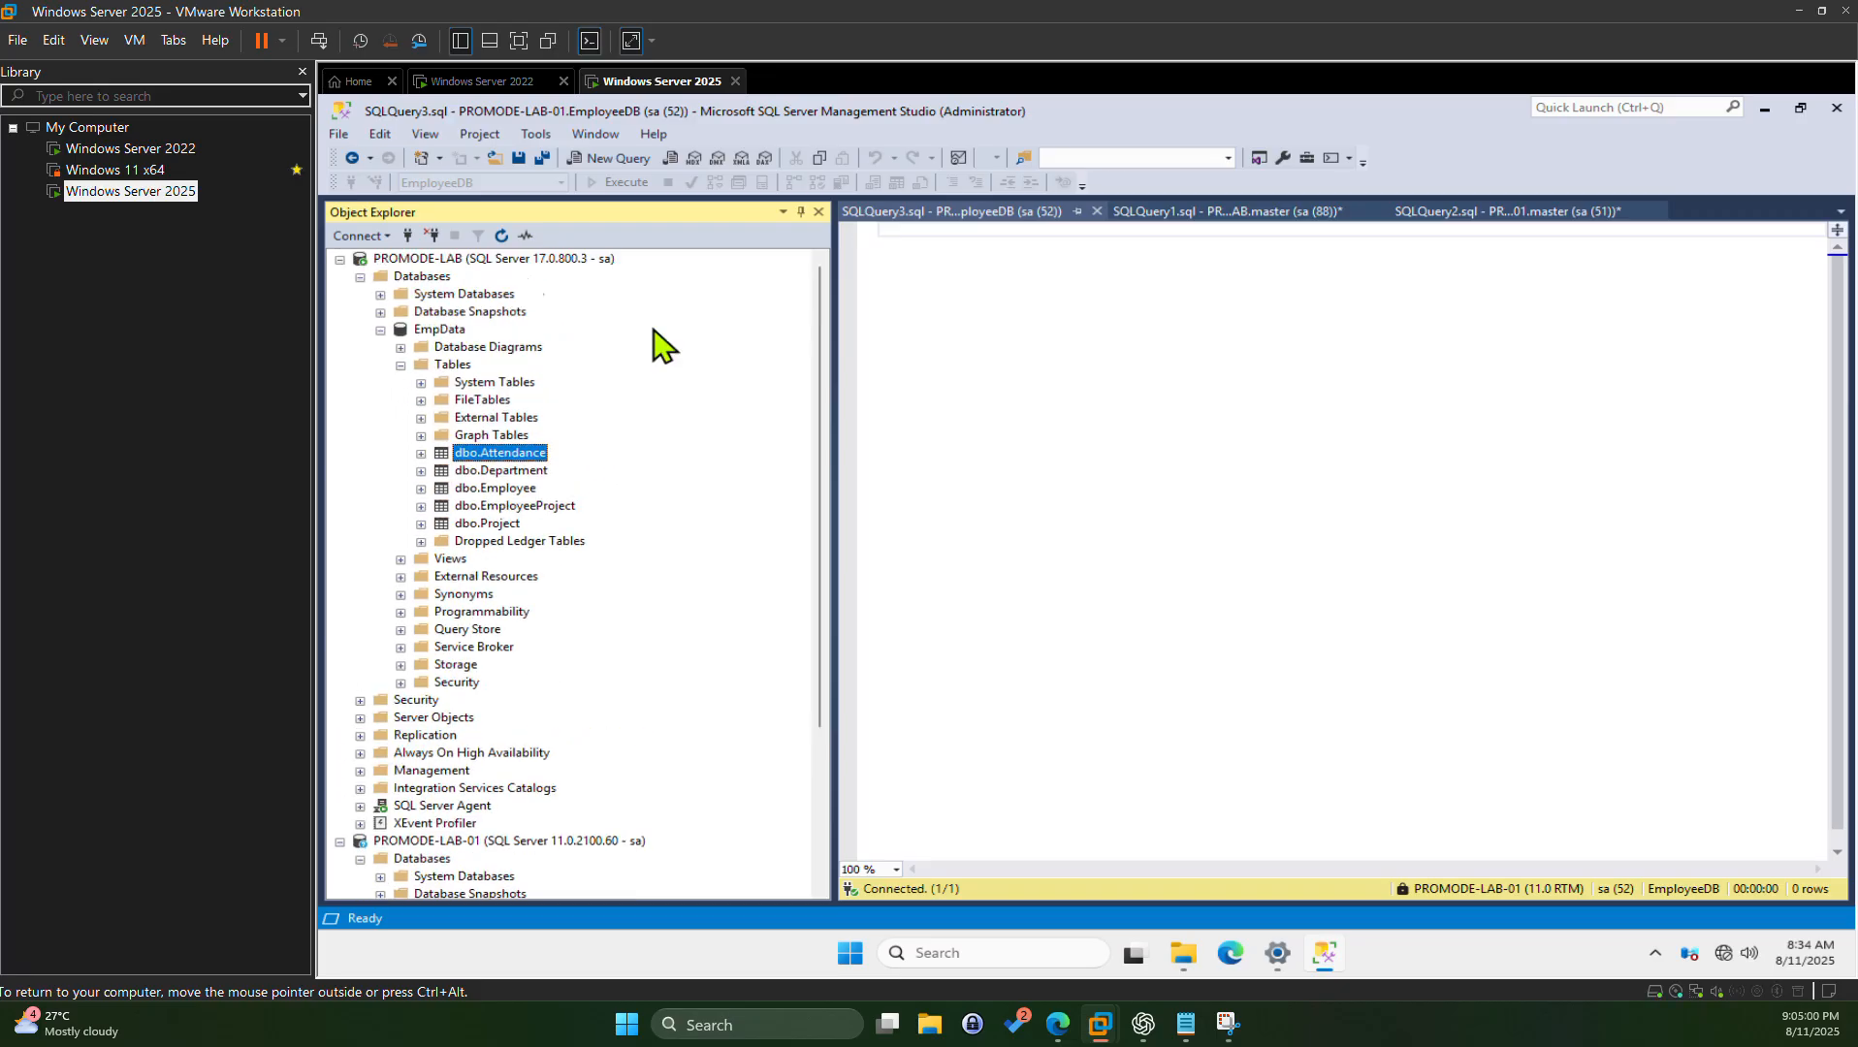